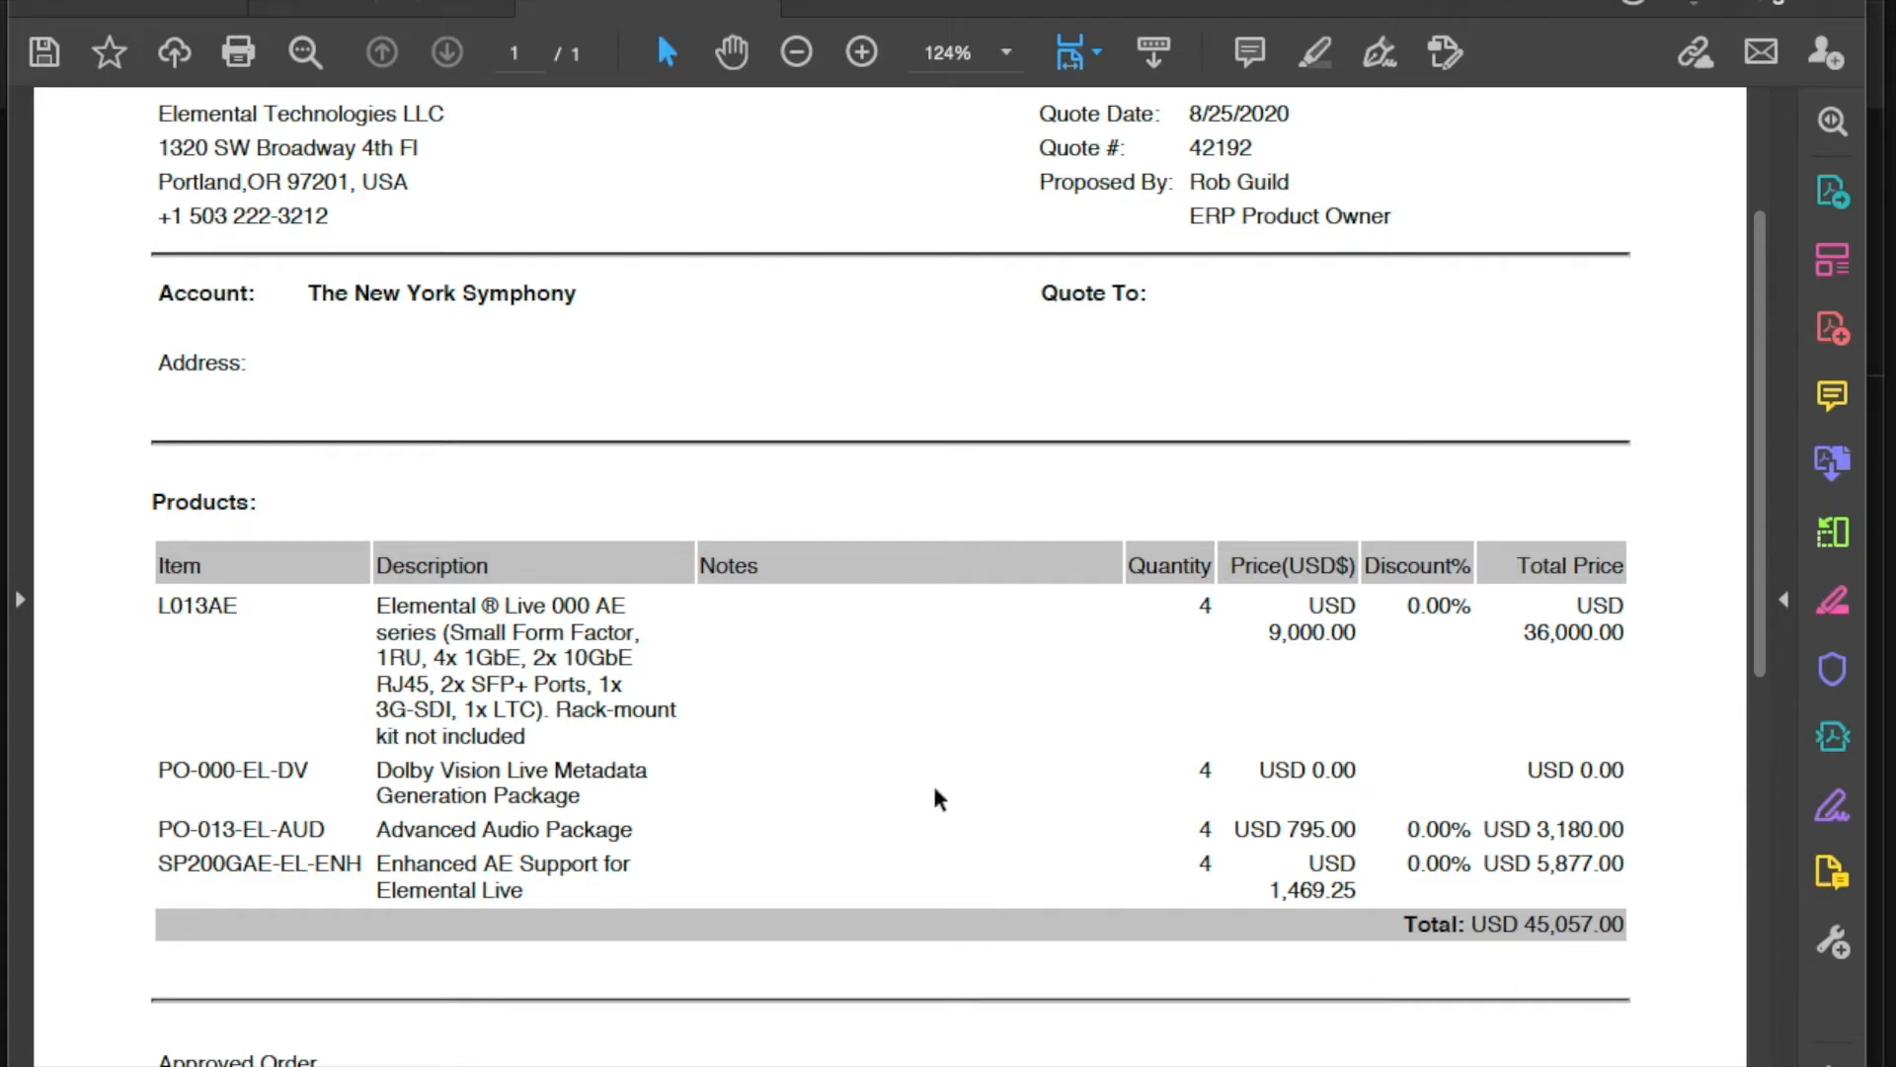
# - Close the quote 2 PDF and follow the View My Quotes link in the Outlook email
pyautogui.press('super+w')
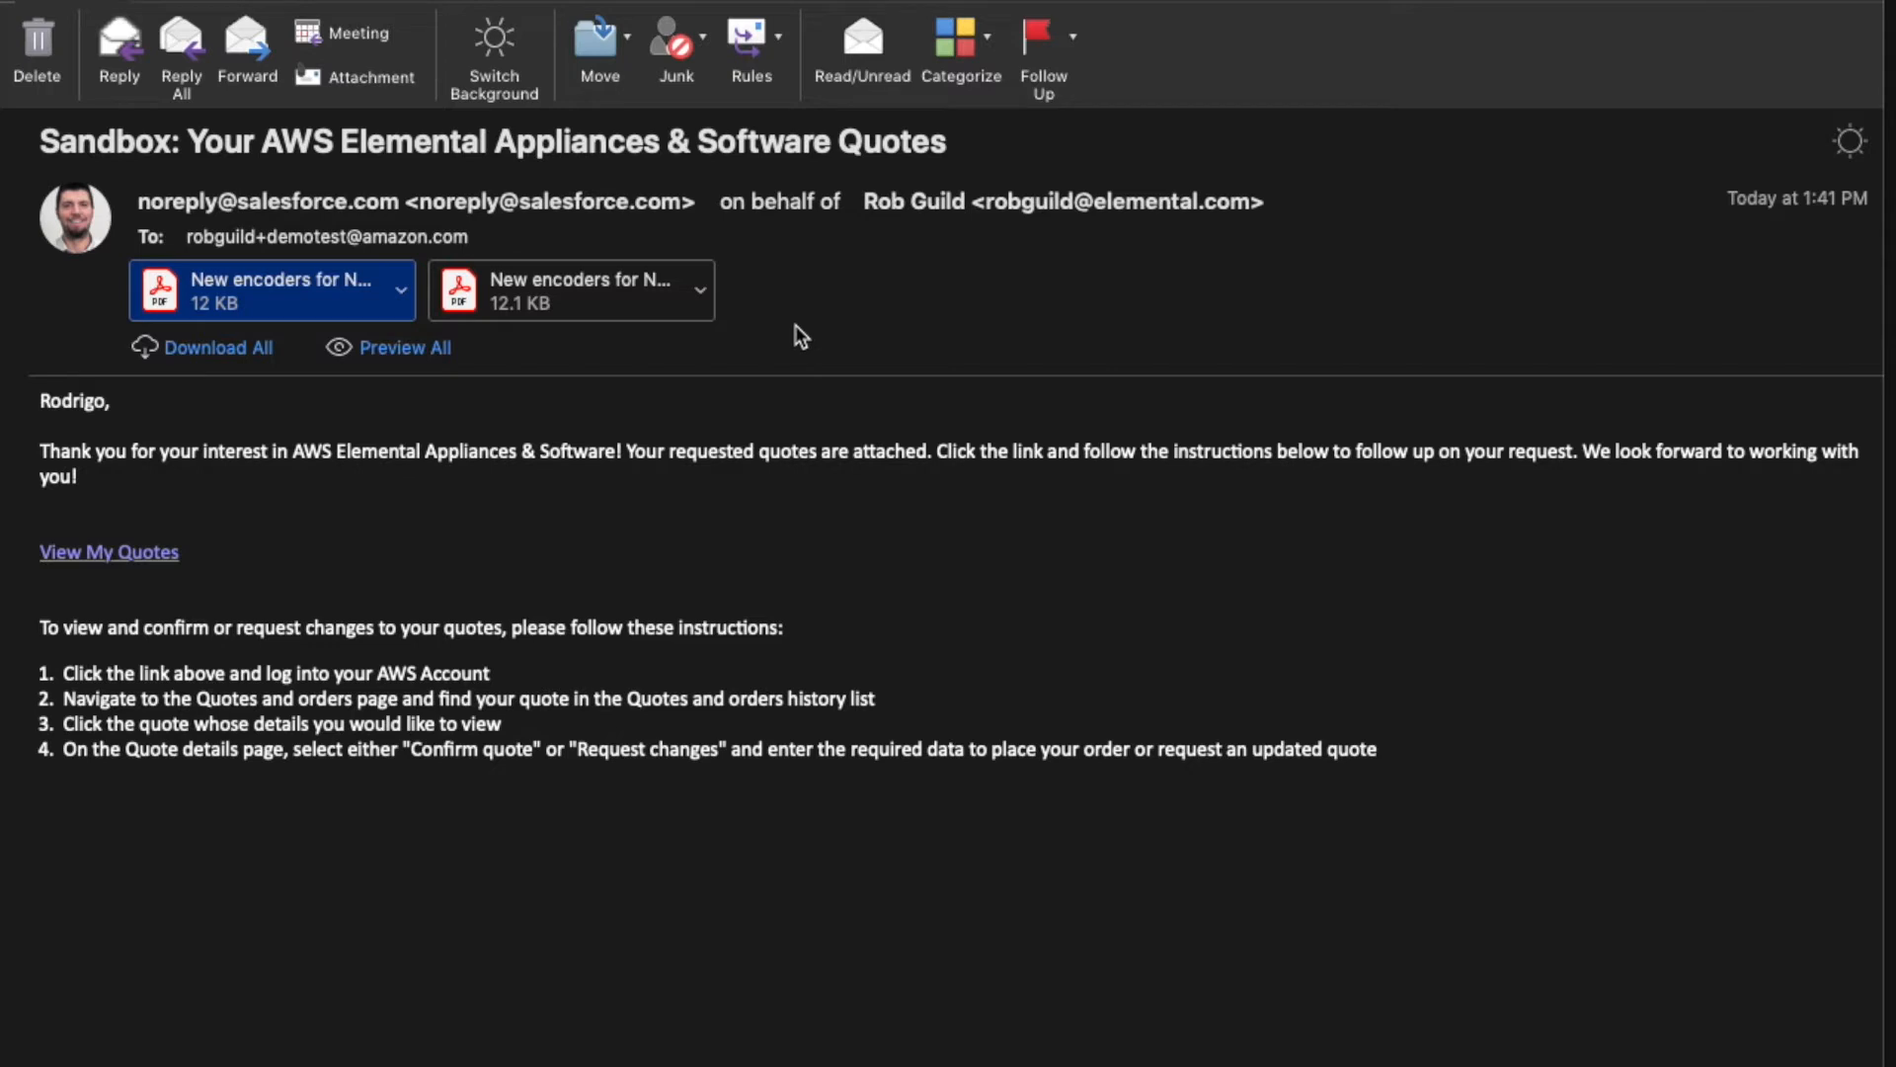
pyautogui.click(133, 553)
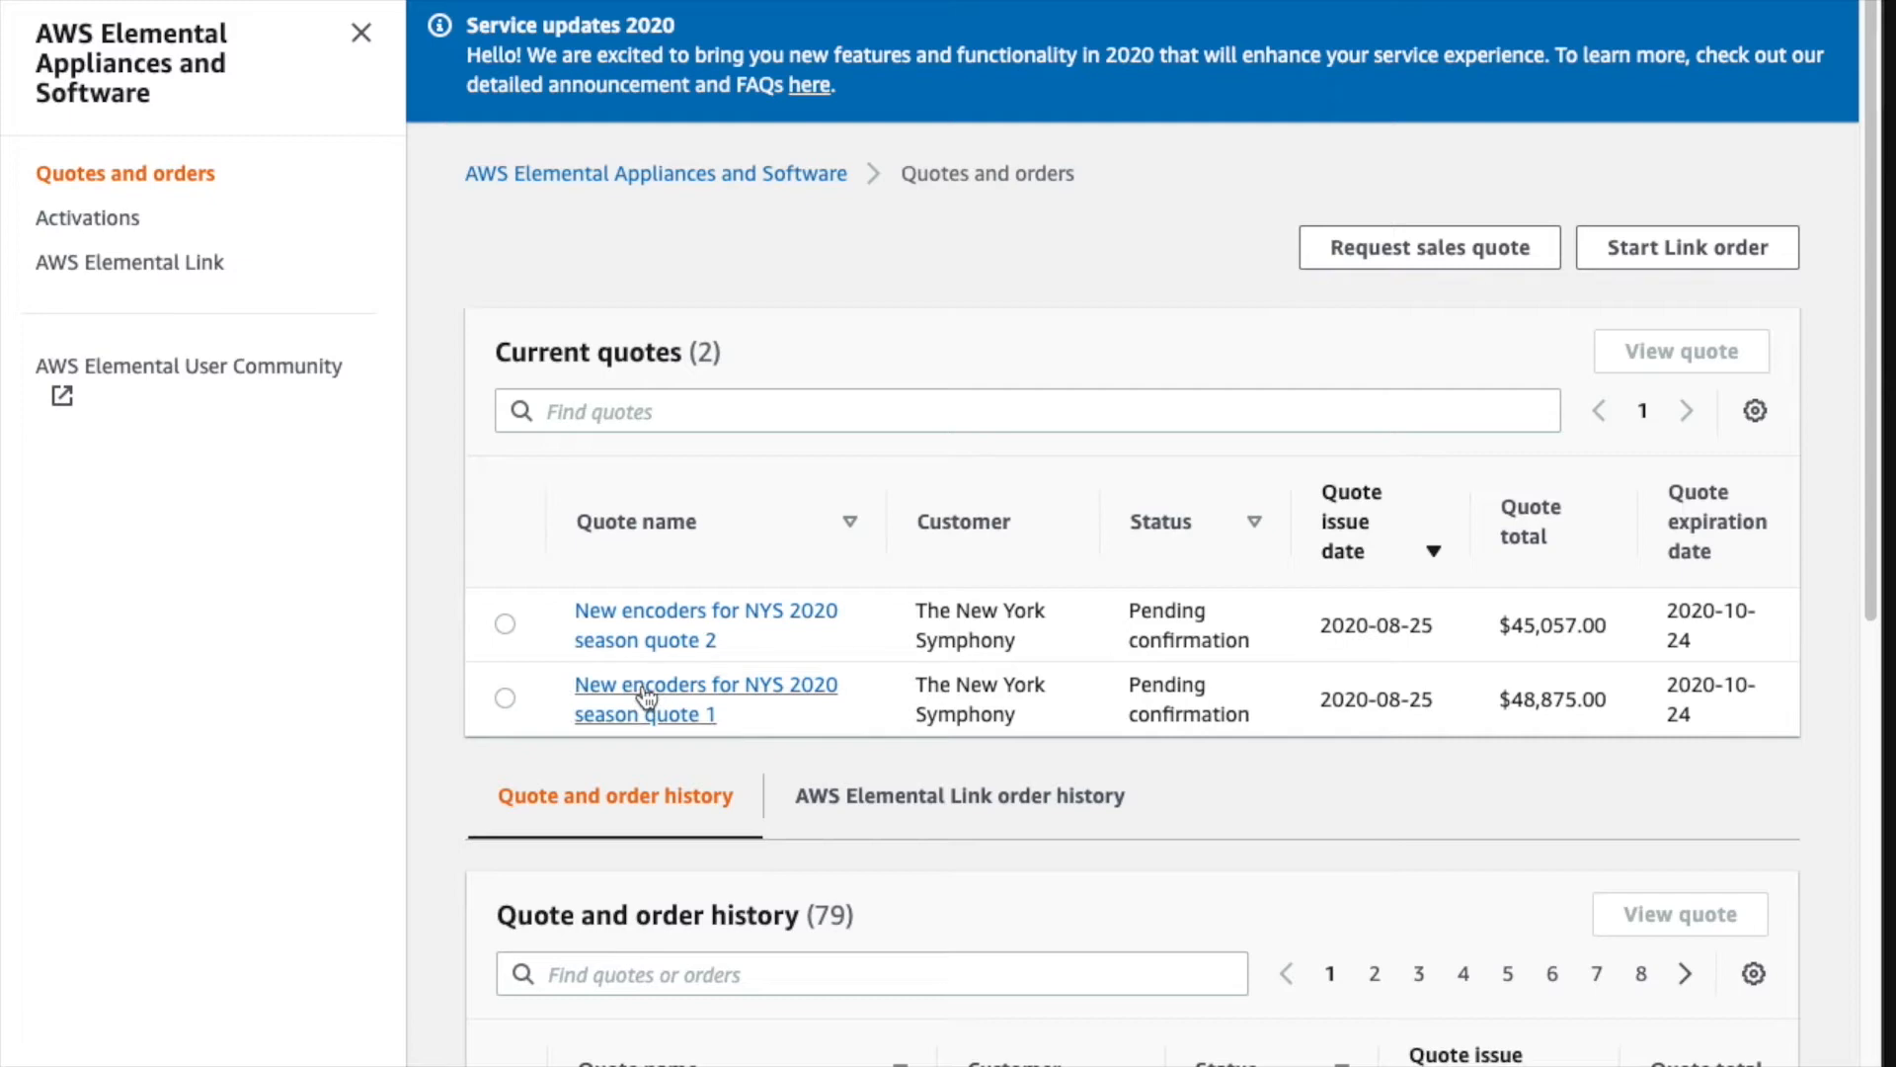
# - Open 'New encoders for NYS 2020 season quote 2' and review its Products table ($45,057.00 total)
pyautogui.click(678, 614)
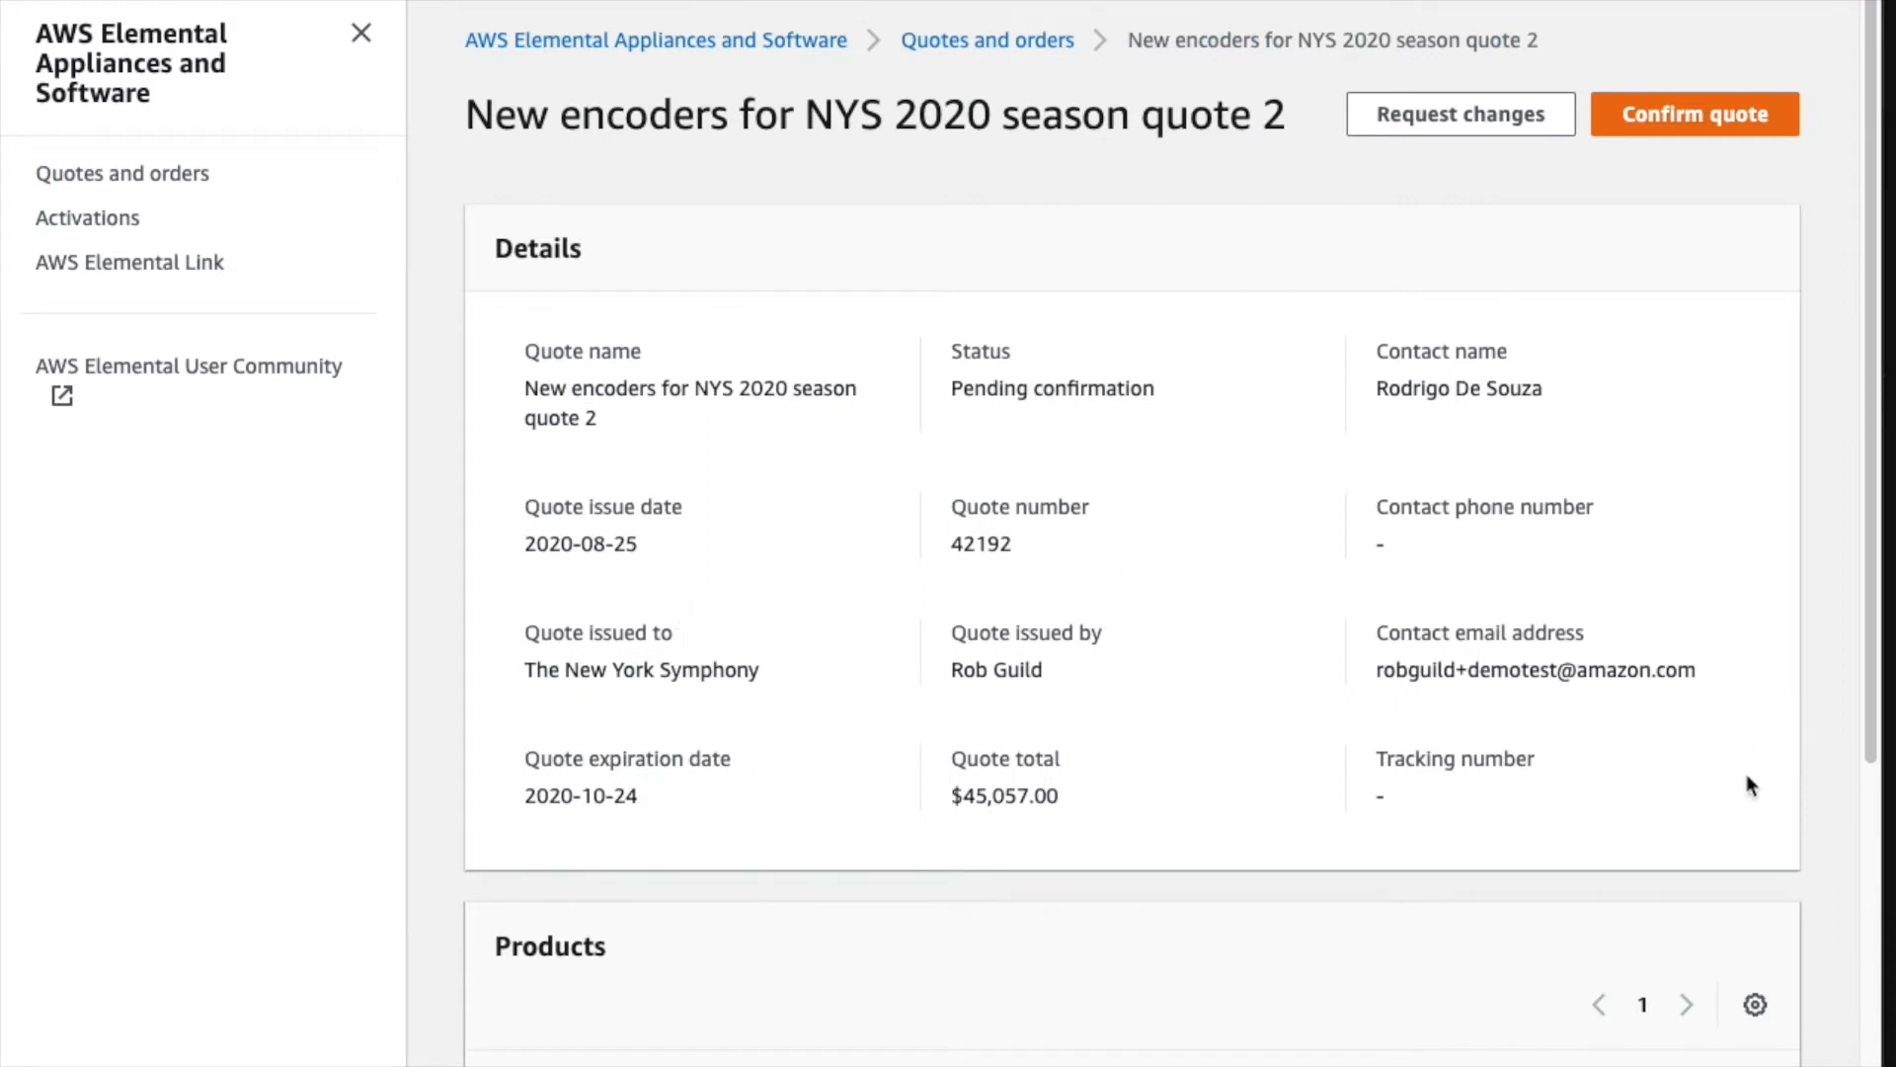
pyautogui.scroll(-5, 1747, 777)
pyautogui.scroll(-3, 1746, 780)
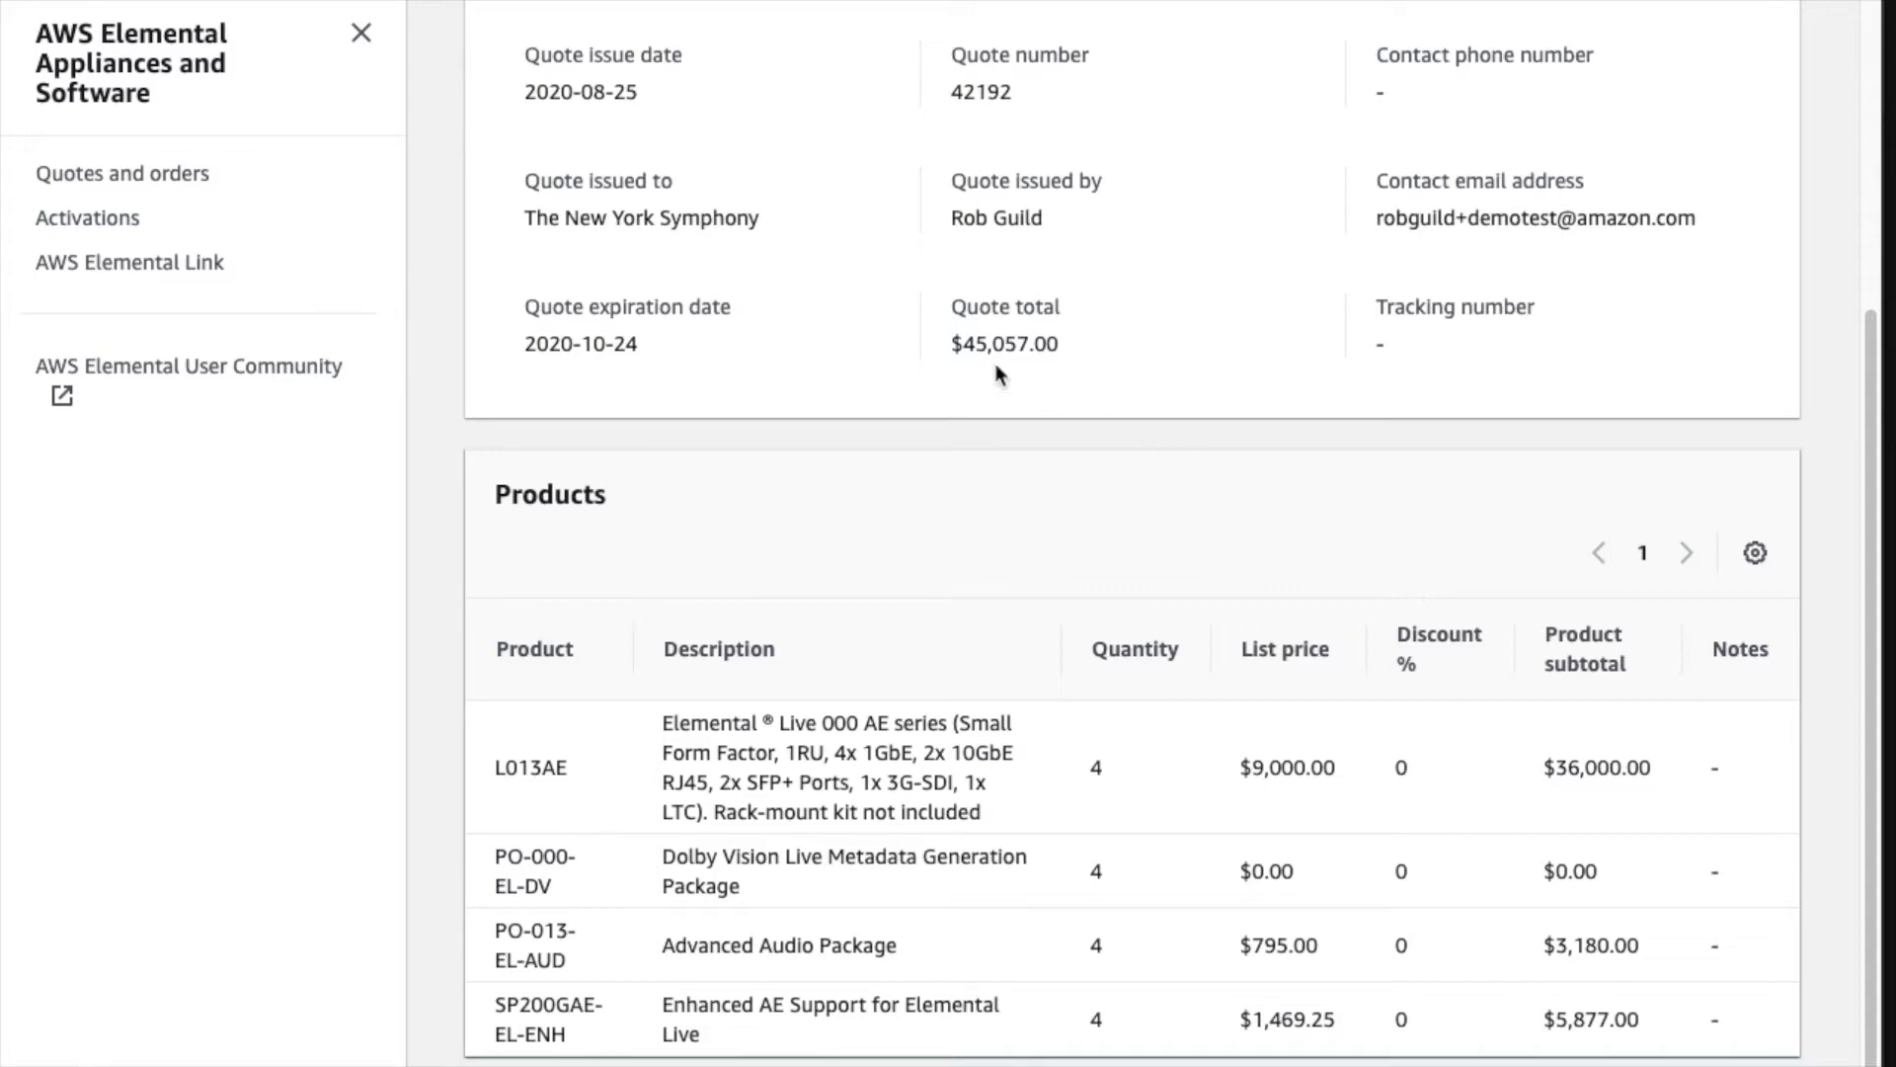
pyautogui.scroll(3, 1254, 434)
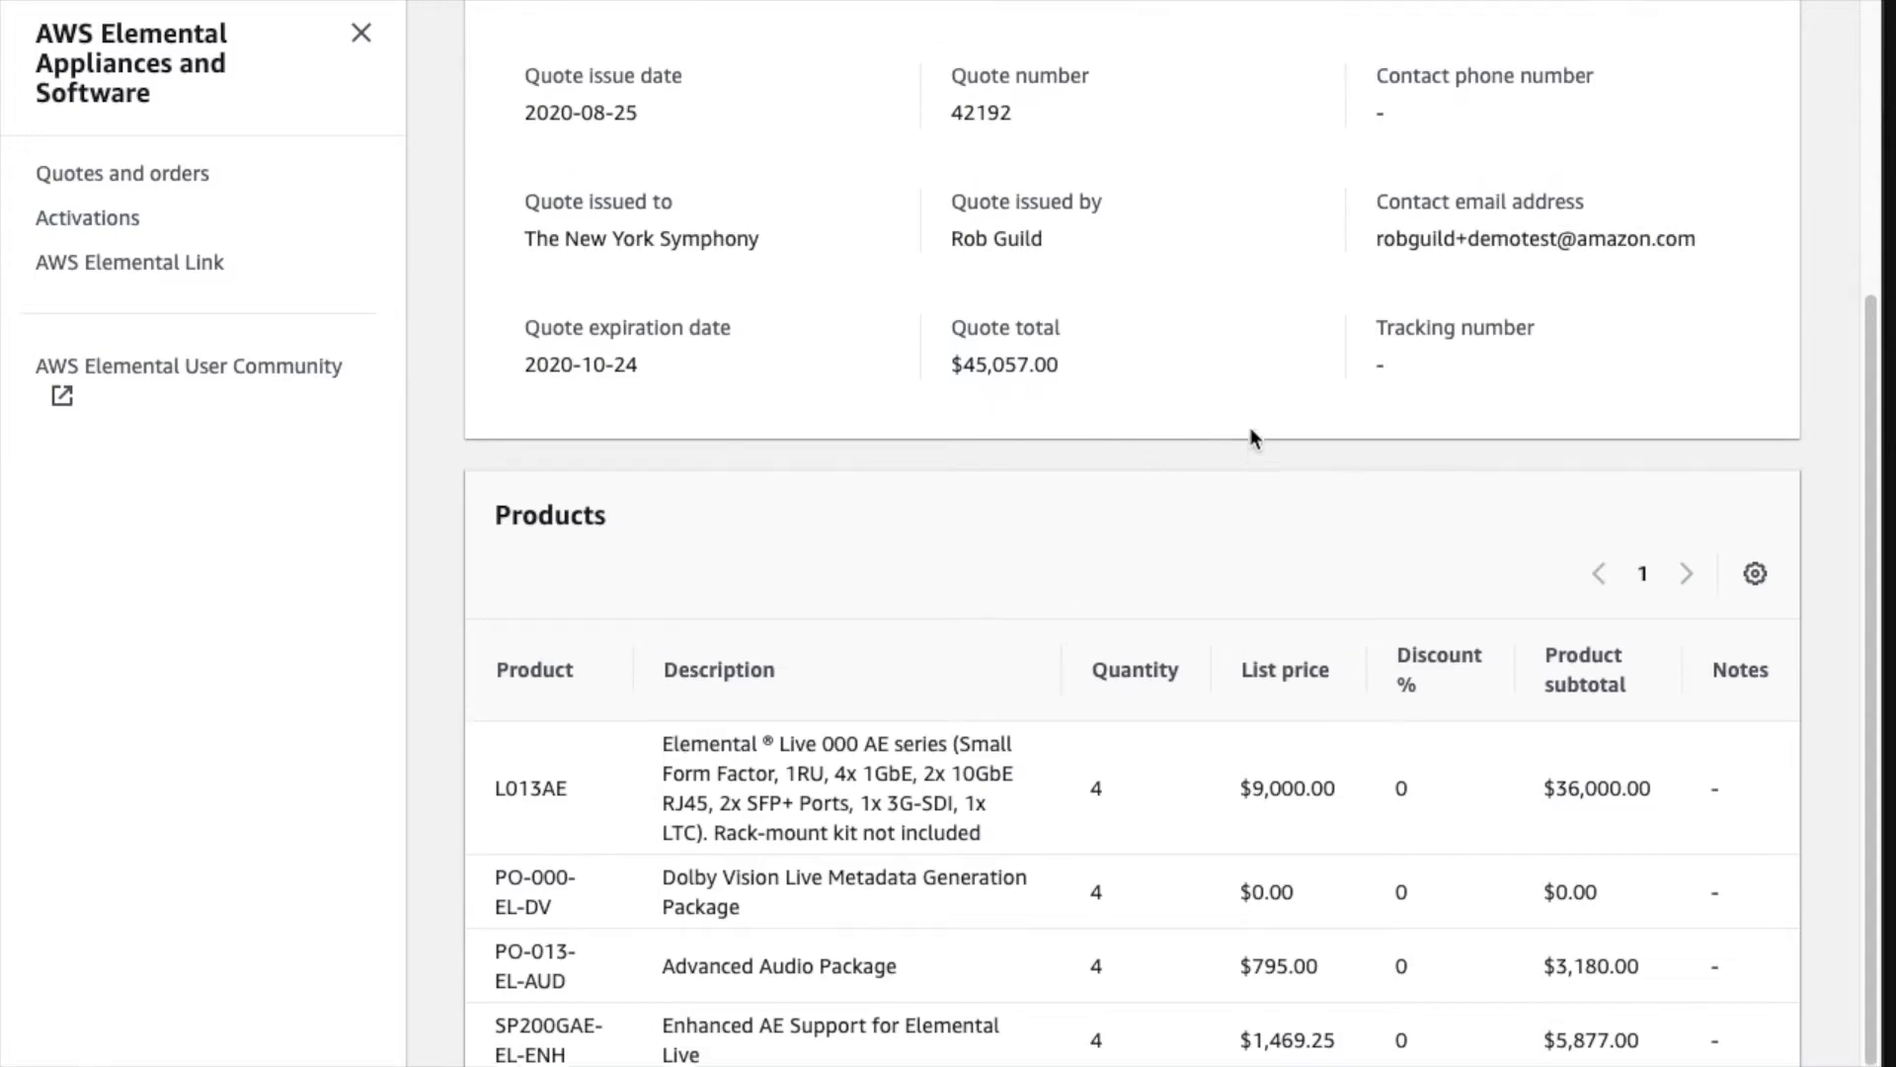
pyautogui.scroll(5, 1254, 437)
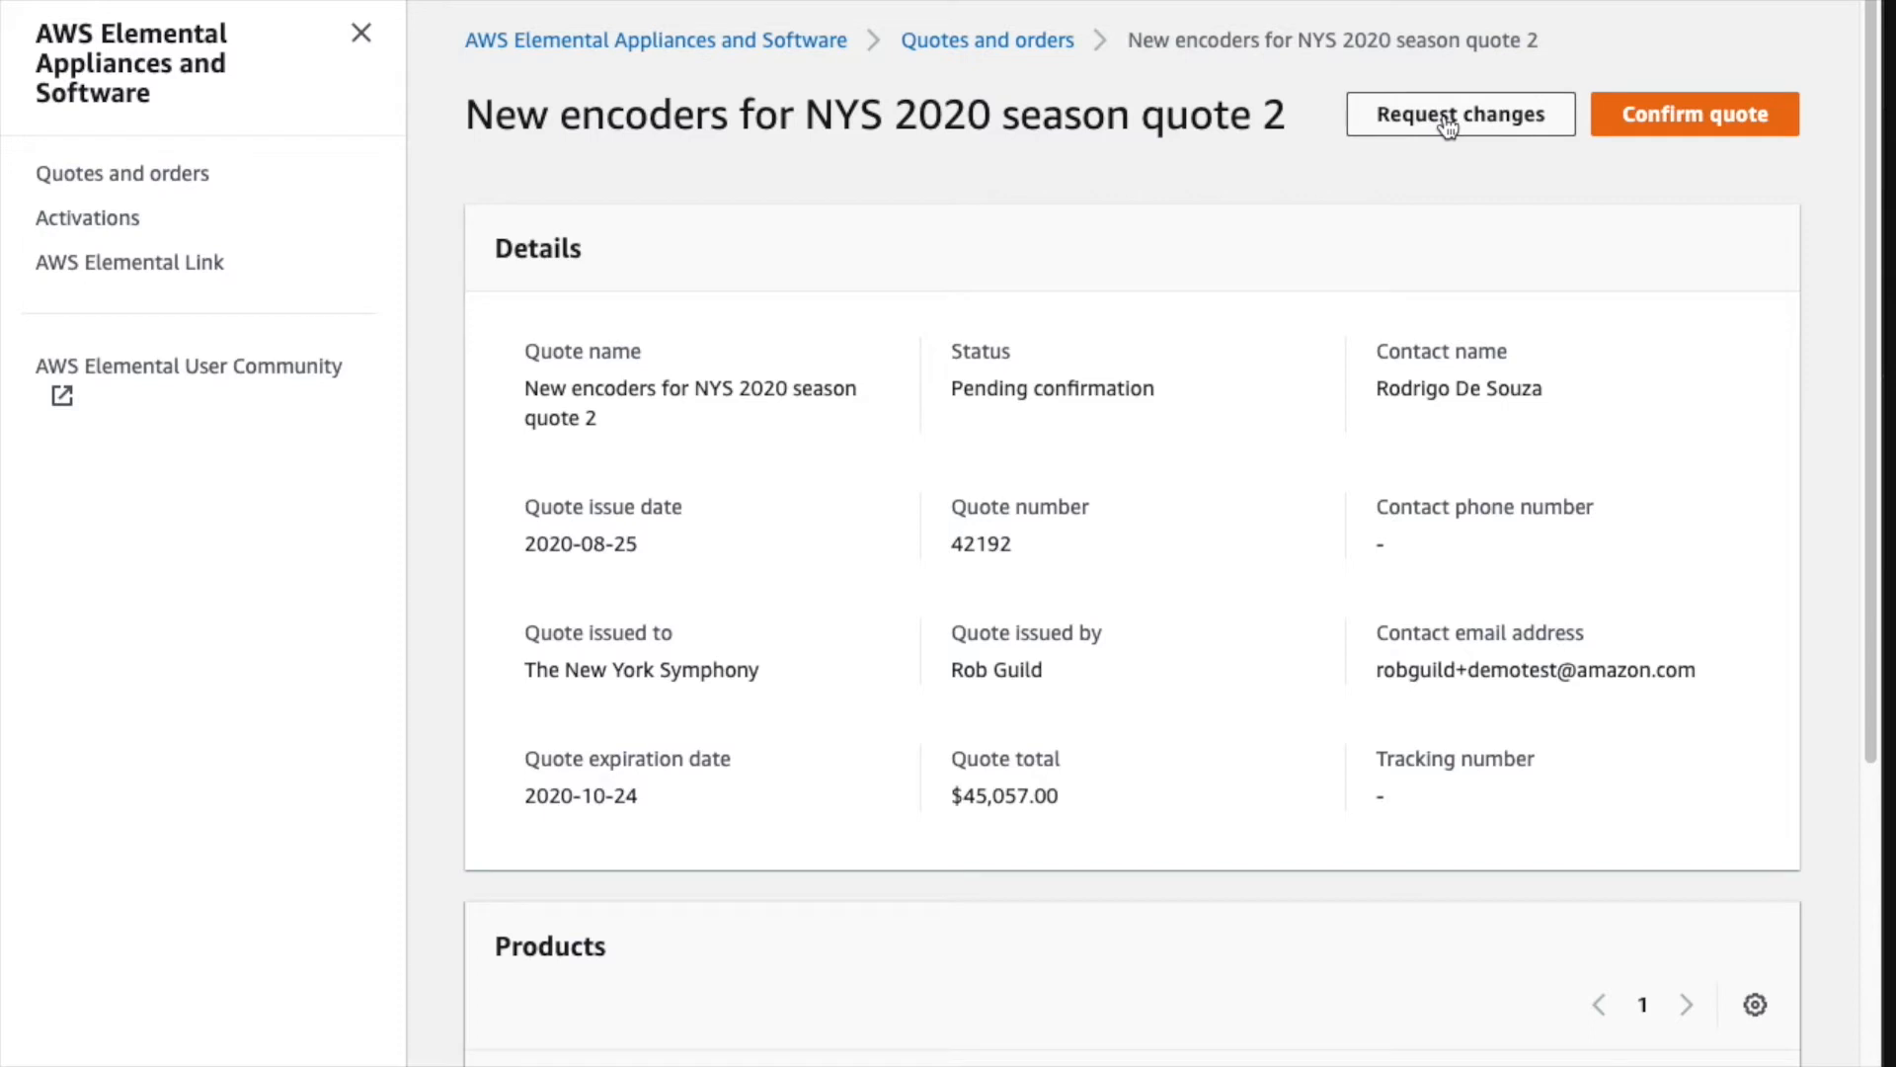
# - Start confirming the quote with an attached company purchase order numbered PO 1234
pyautogui.click(1711, 124)
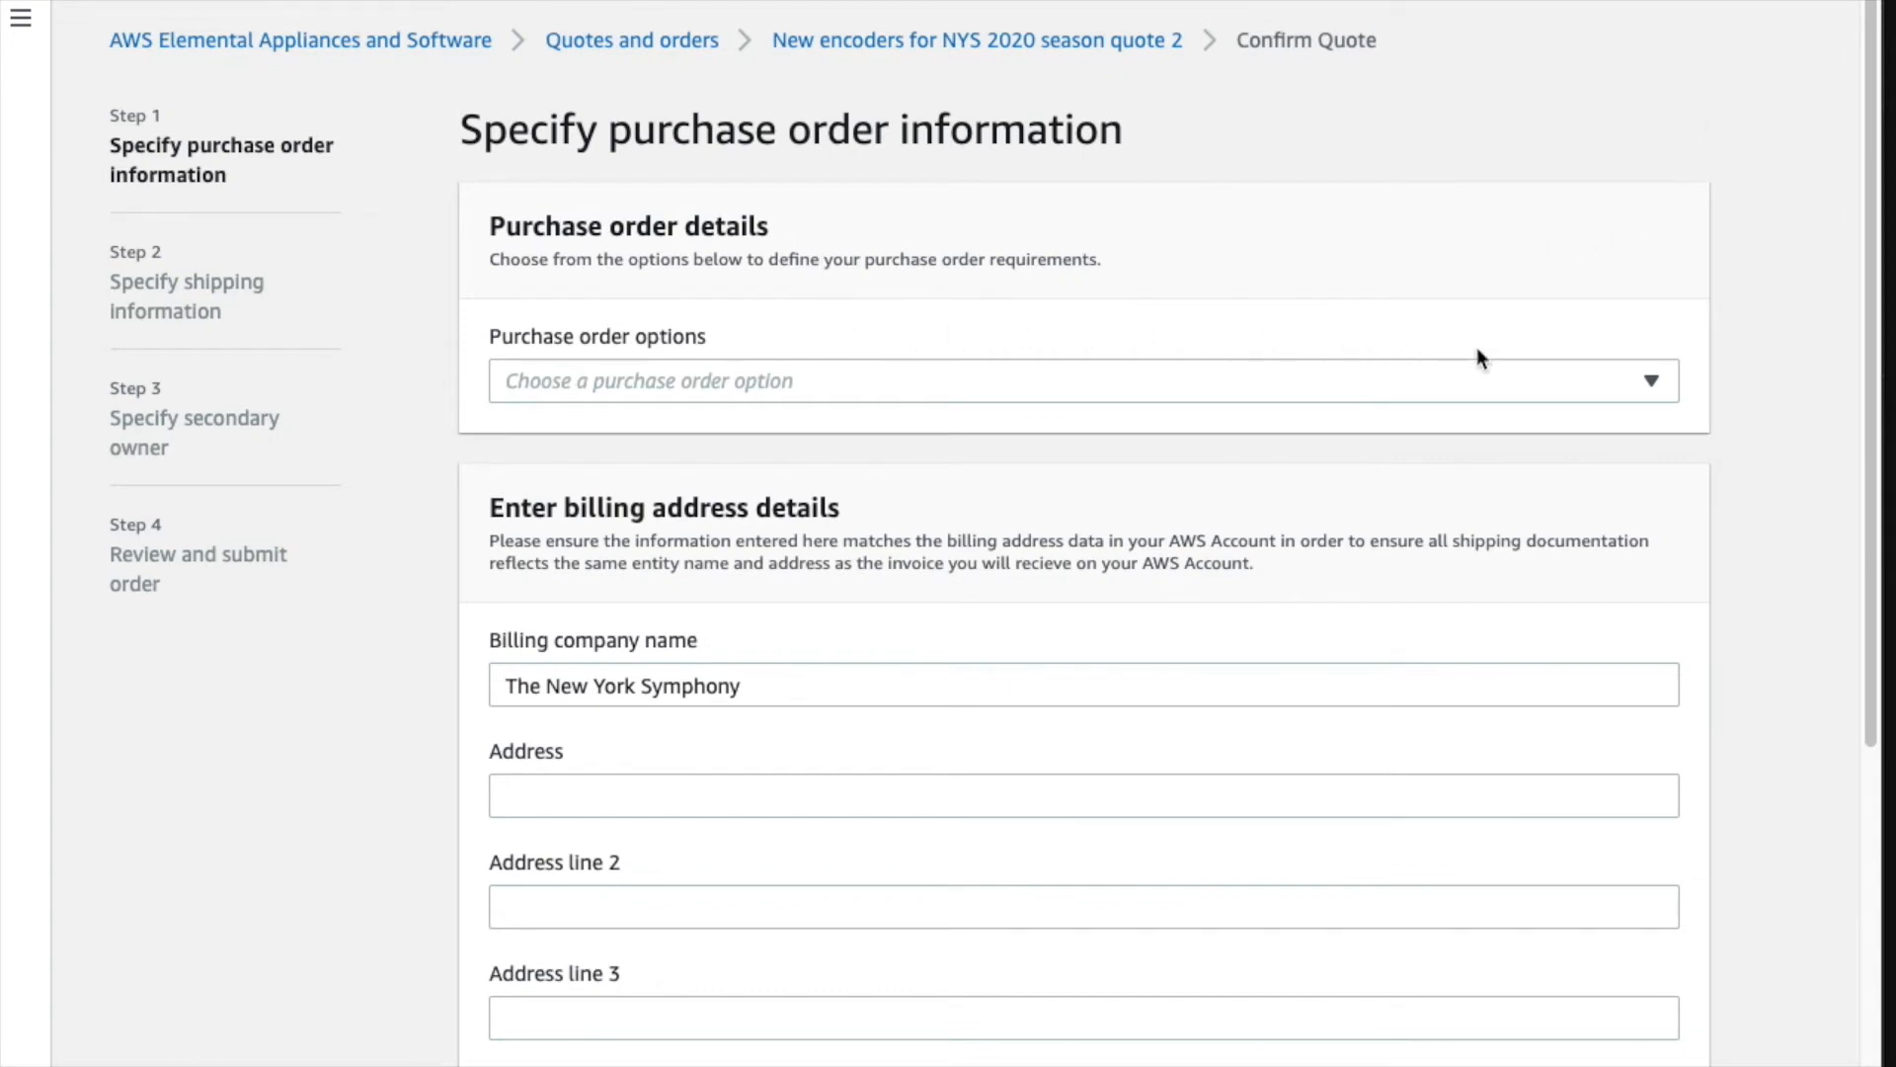
pyautogui.click(1673, 395)
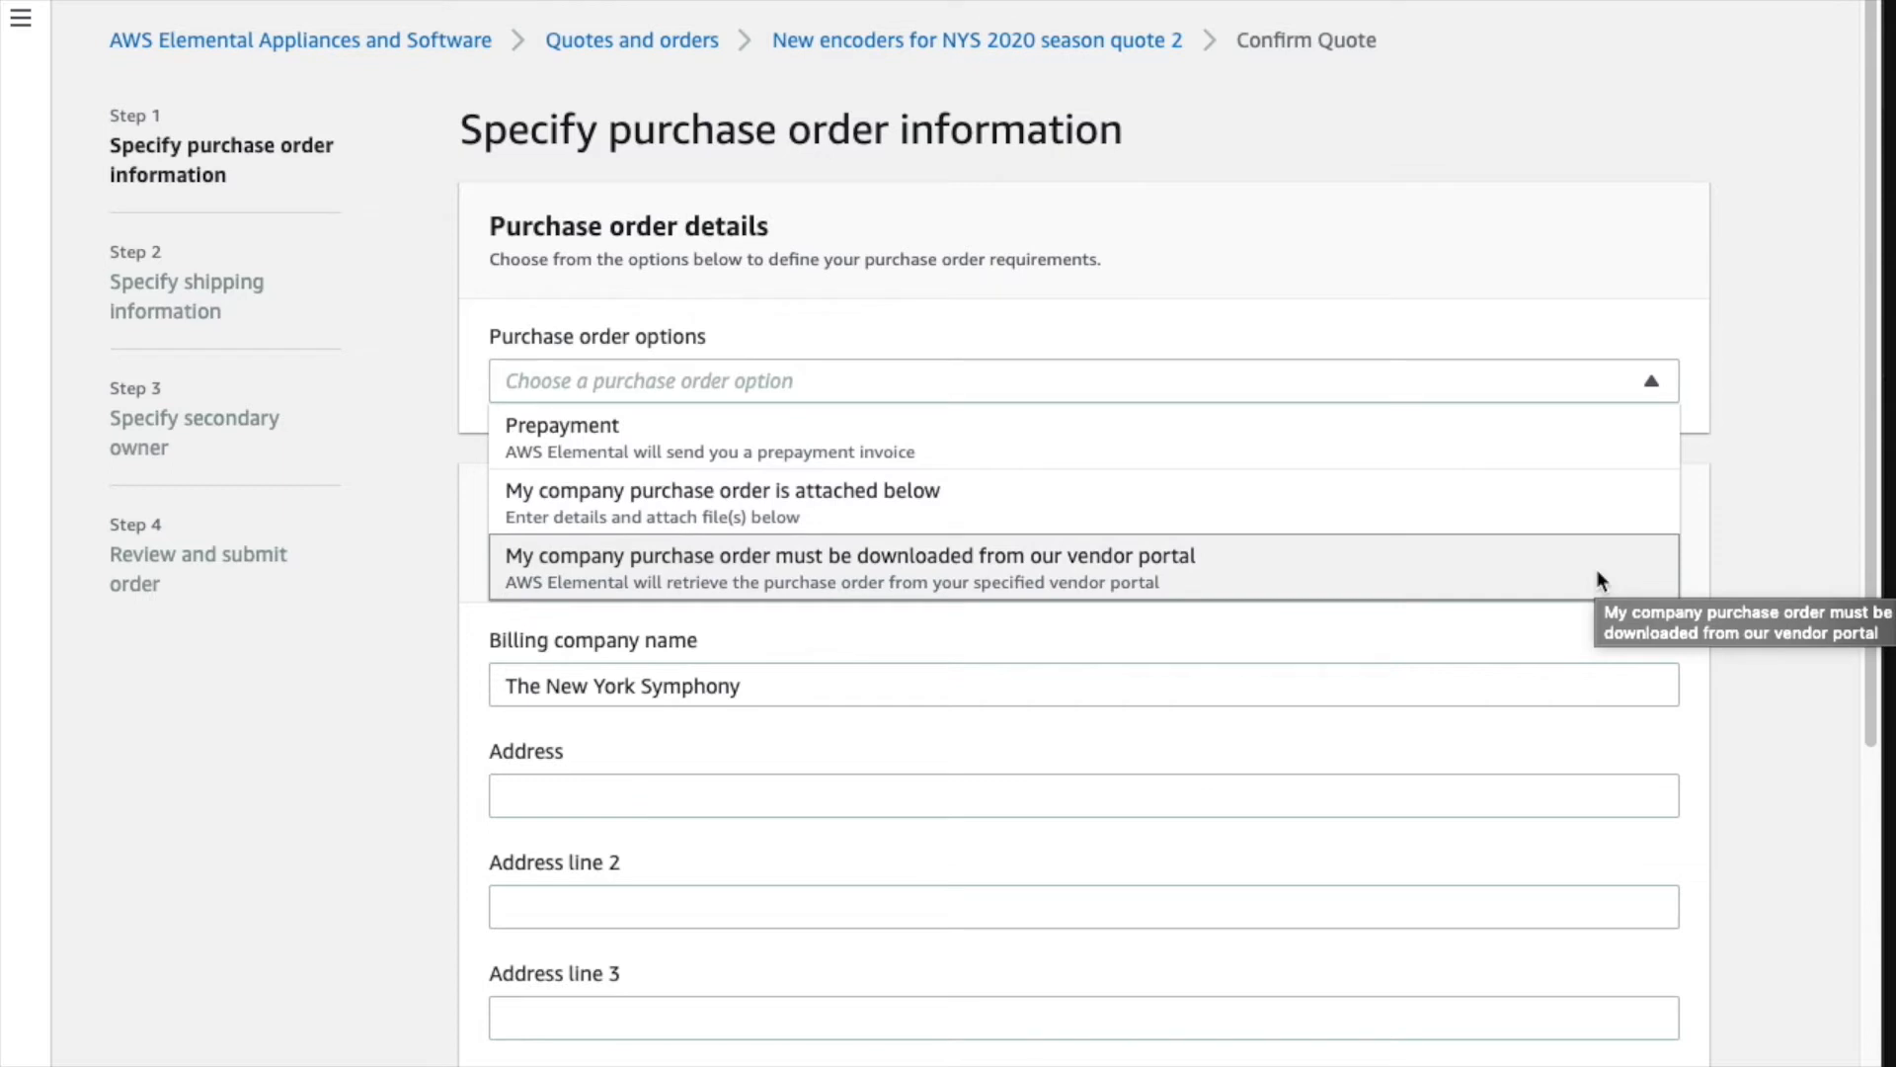
pyautogui.click(1592, 500)
pyautogui.click(1592, 500)
pyautogui.write('PO')
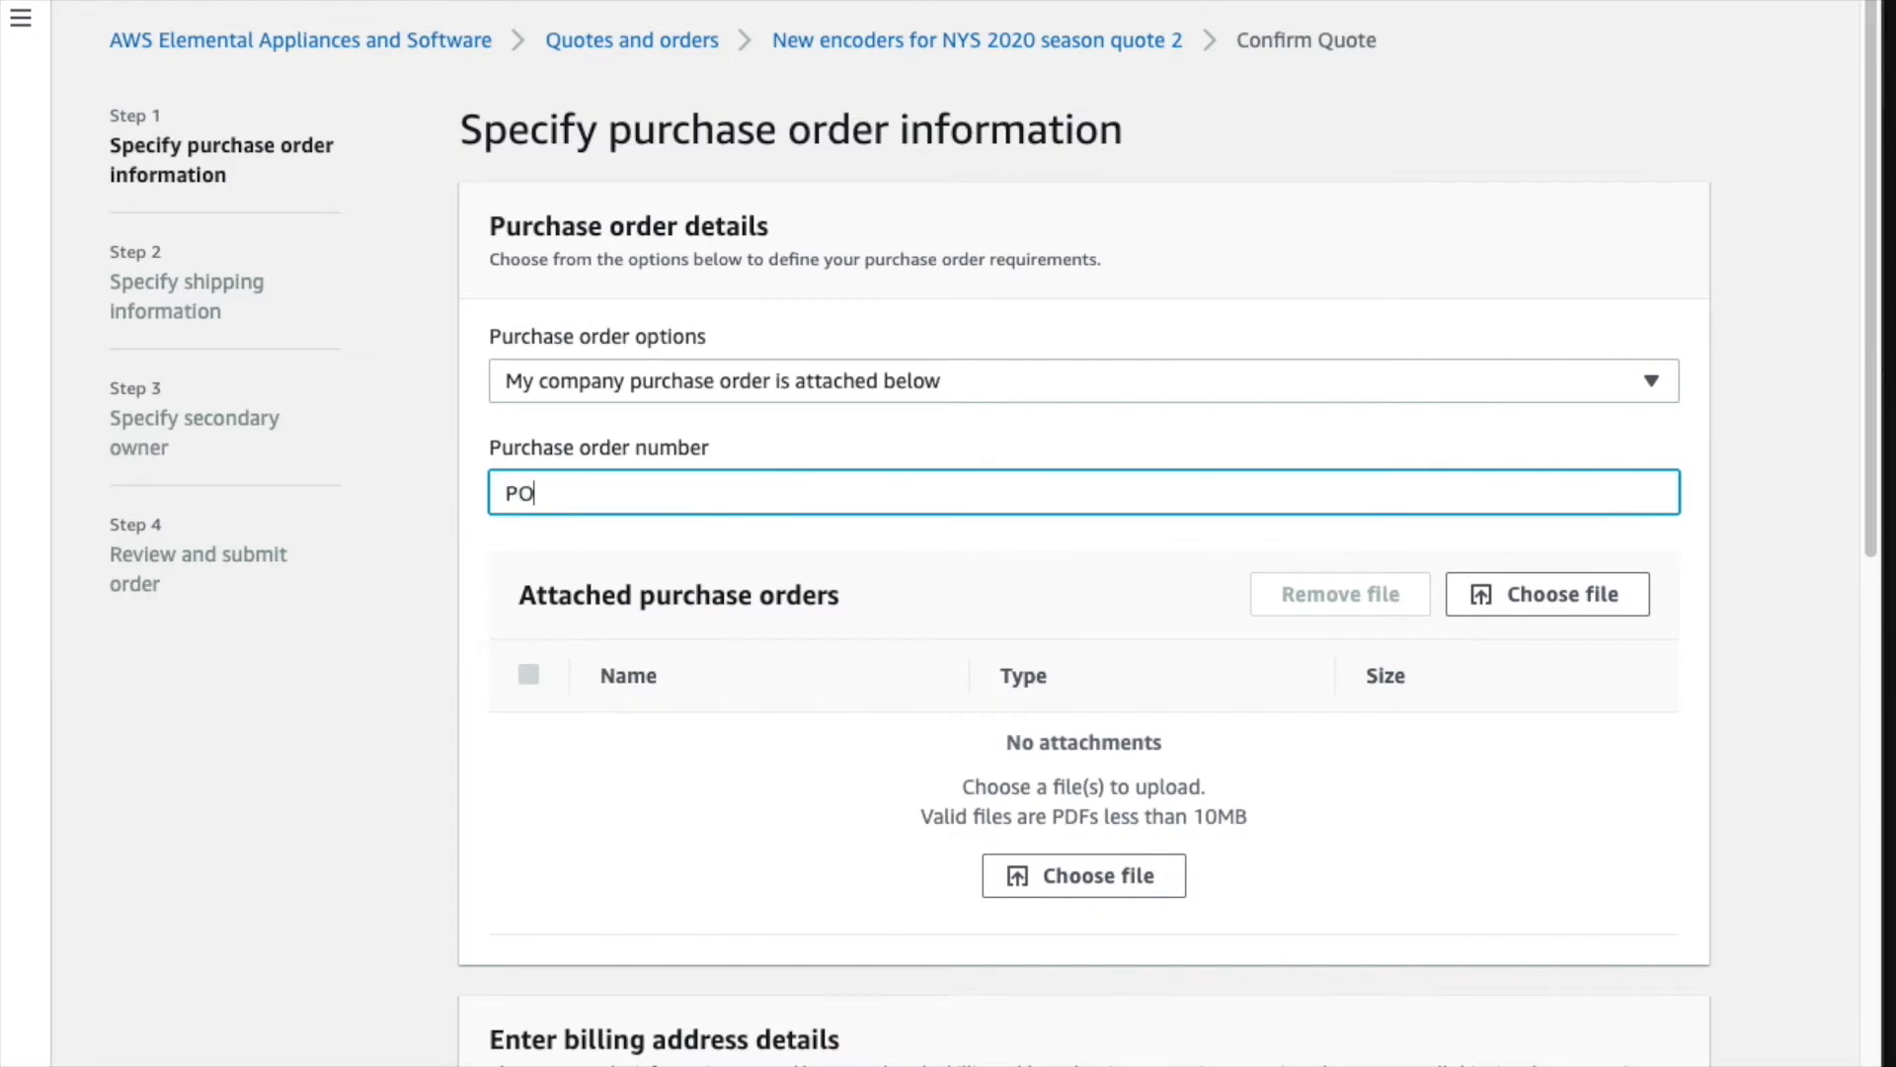
pyautogui.write(' 1234')
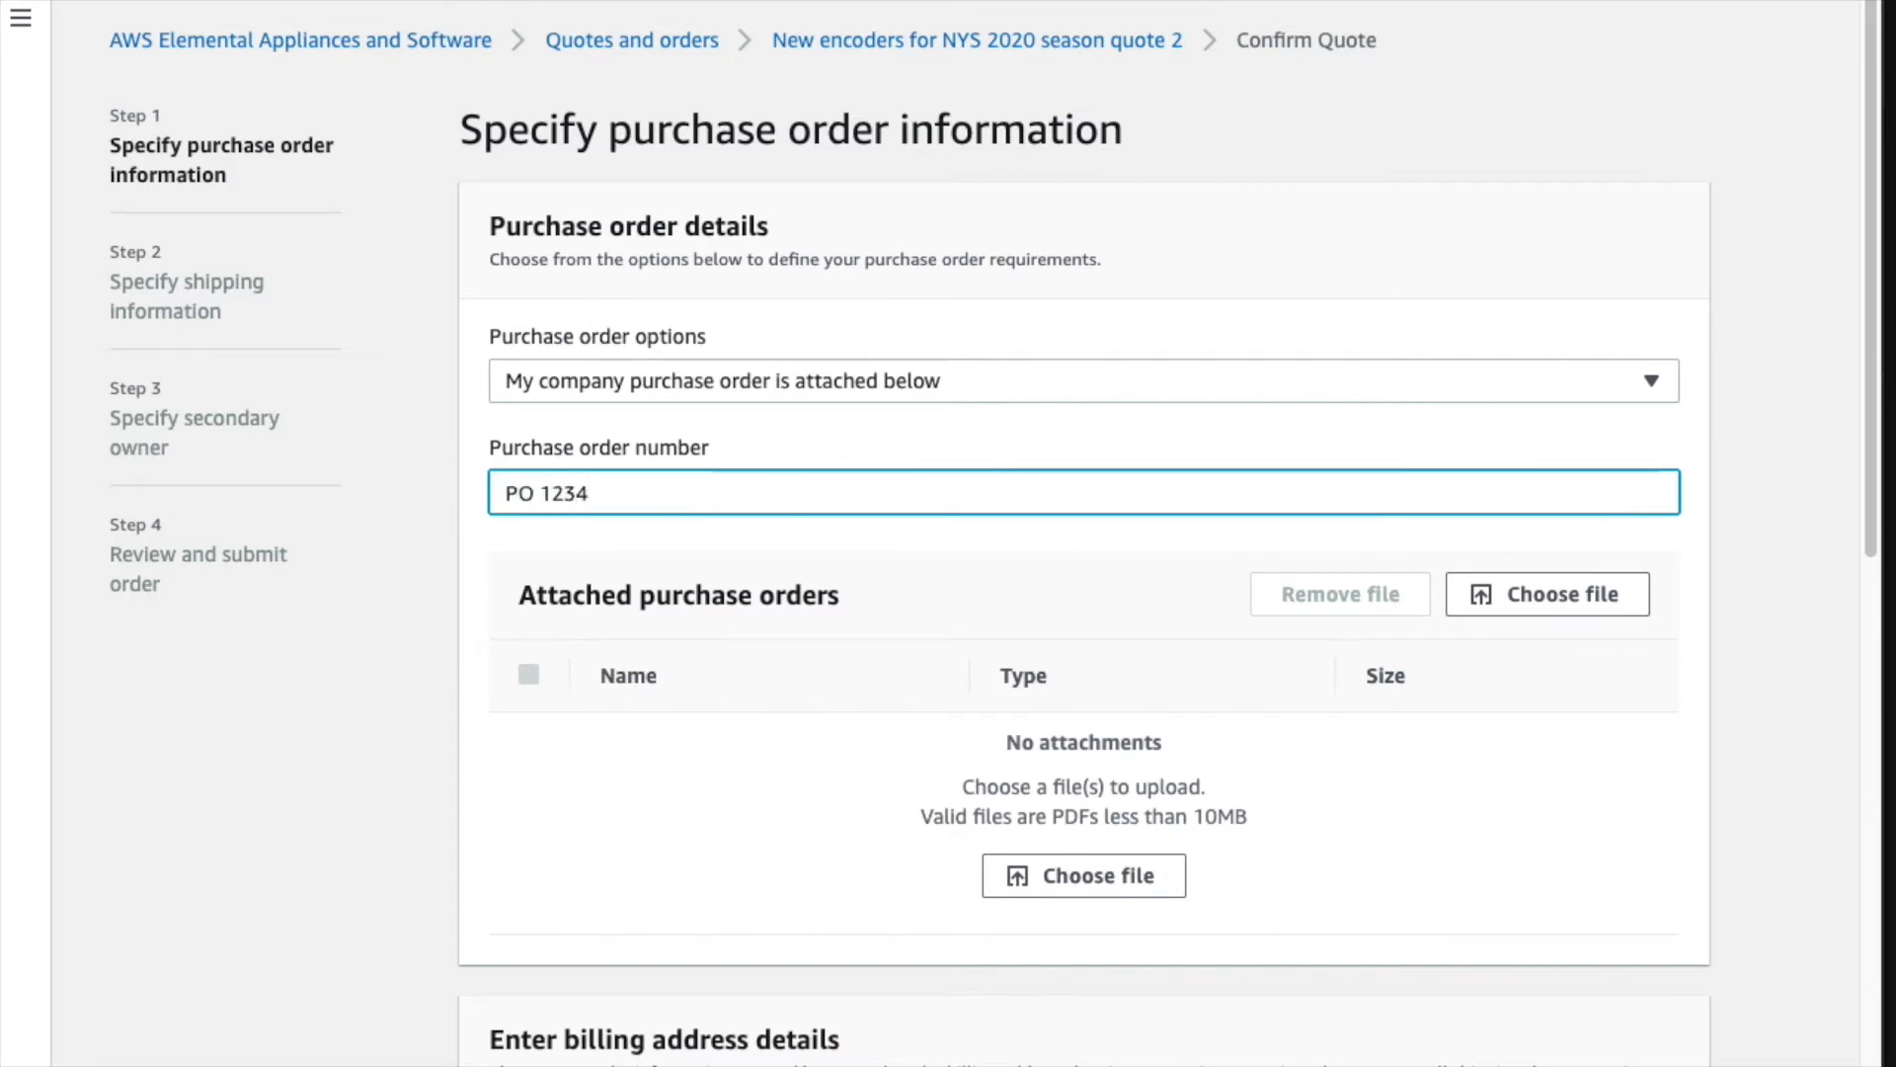
# - Attach the file PO 1234.pdf as the purchase order document
pyautogui.click(1590, 599)
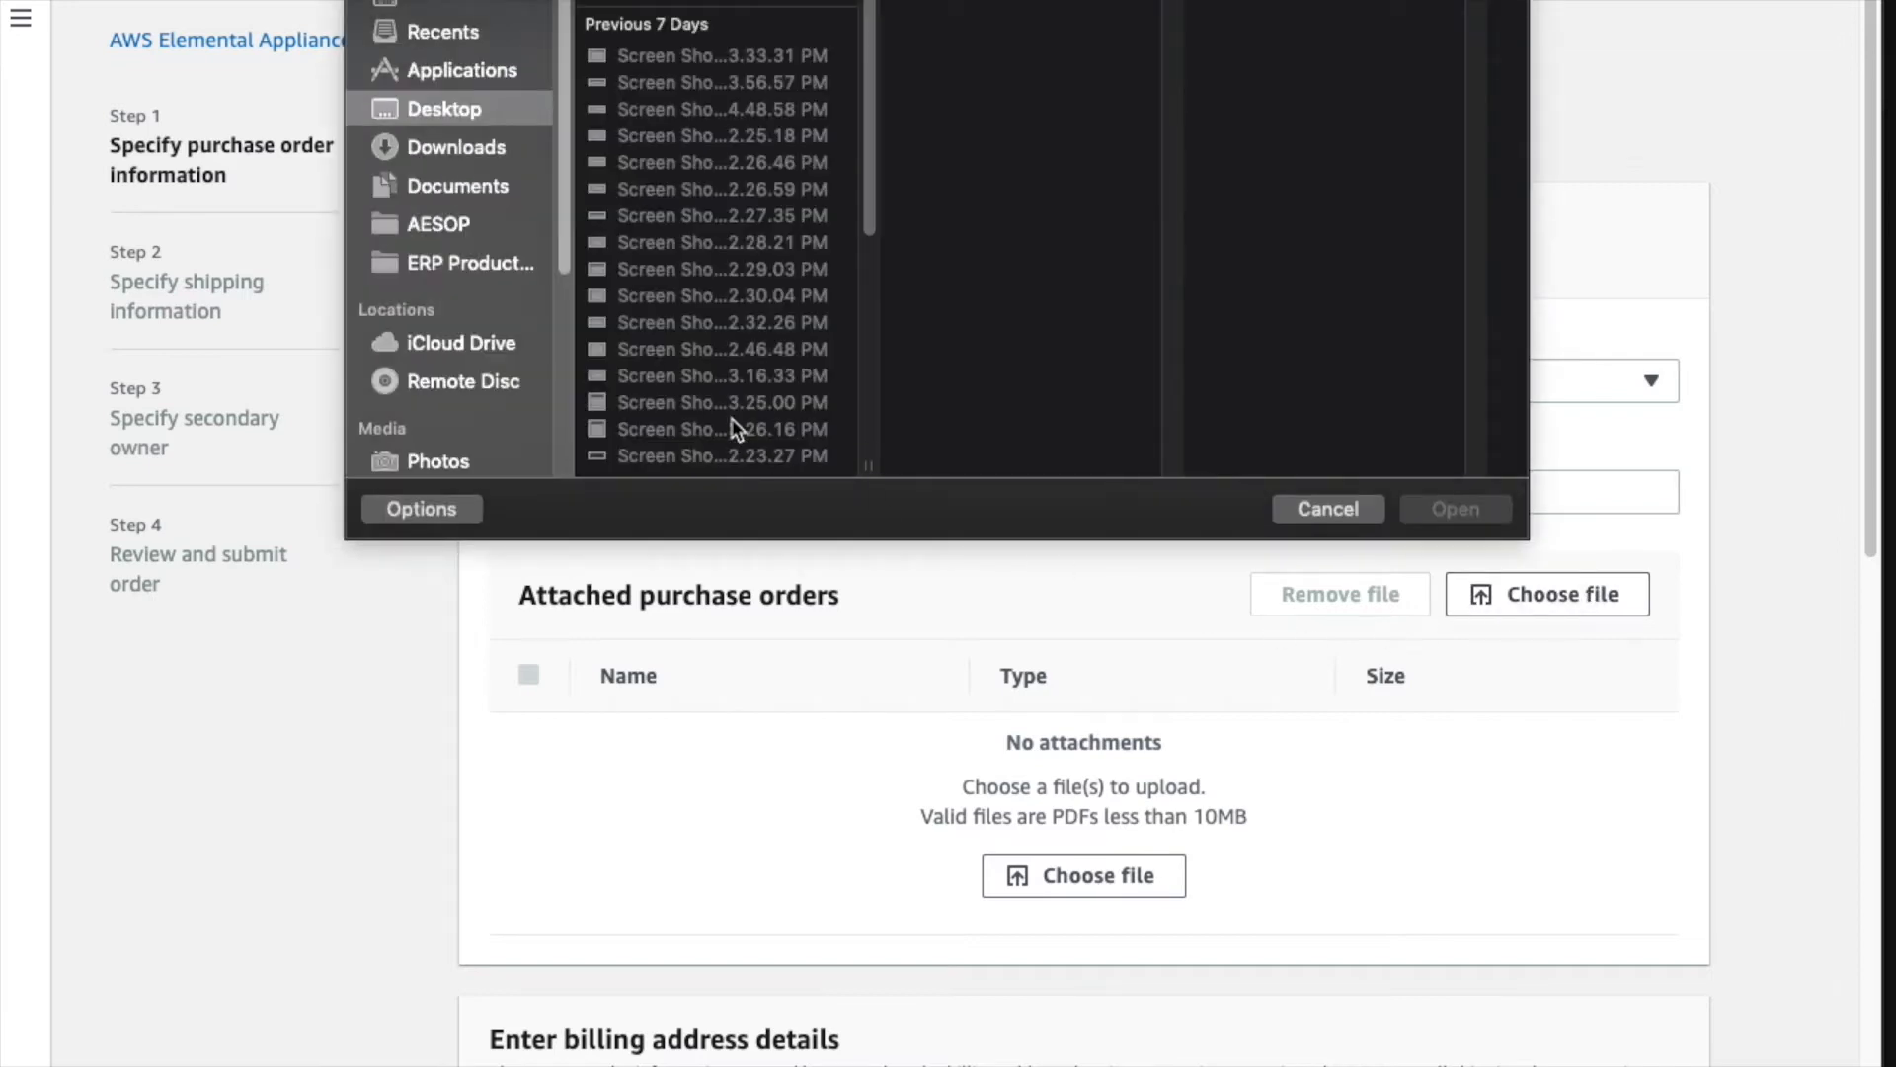
pyautogui.scroll(-5, 733, 417)
pyautogui.click(730, 296)
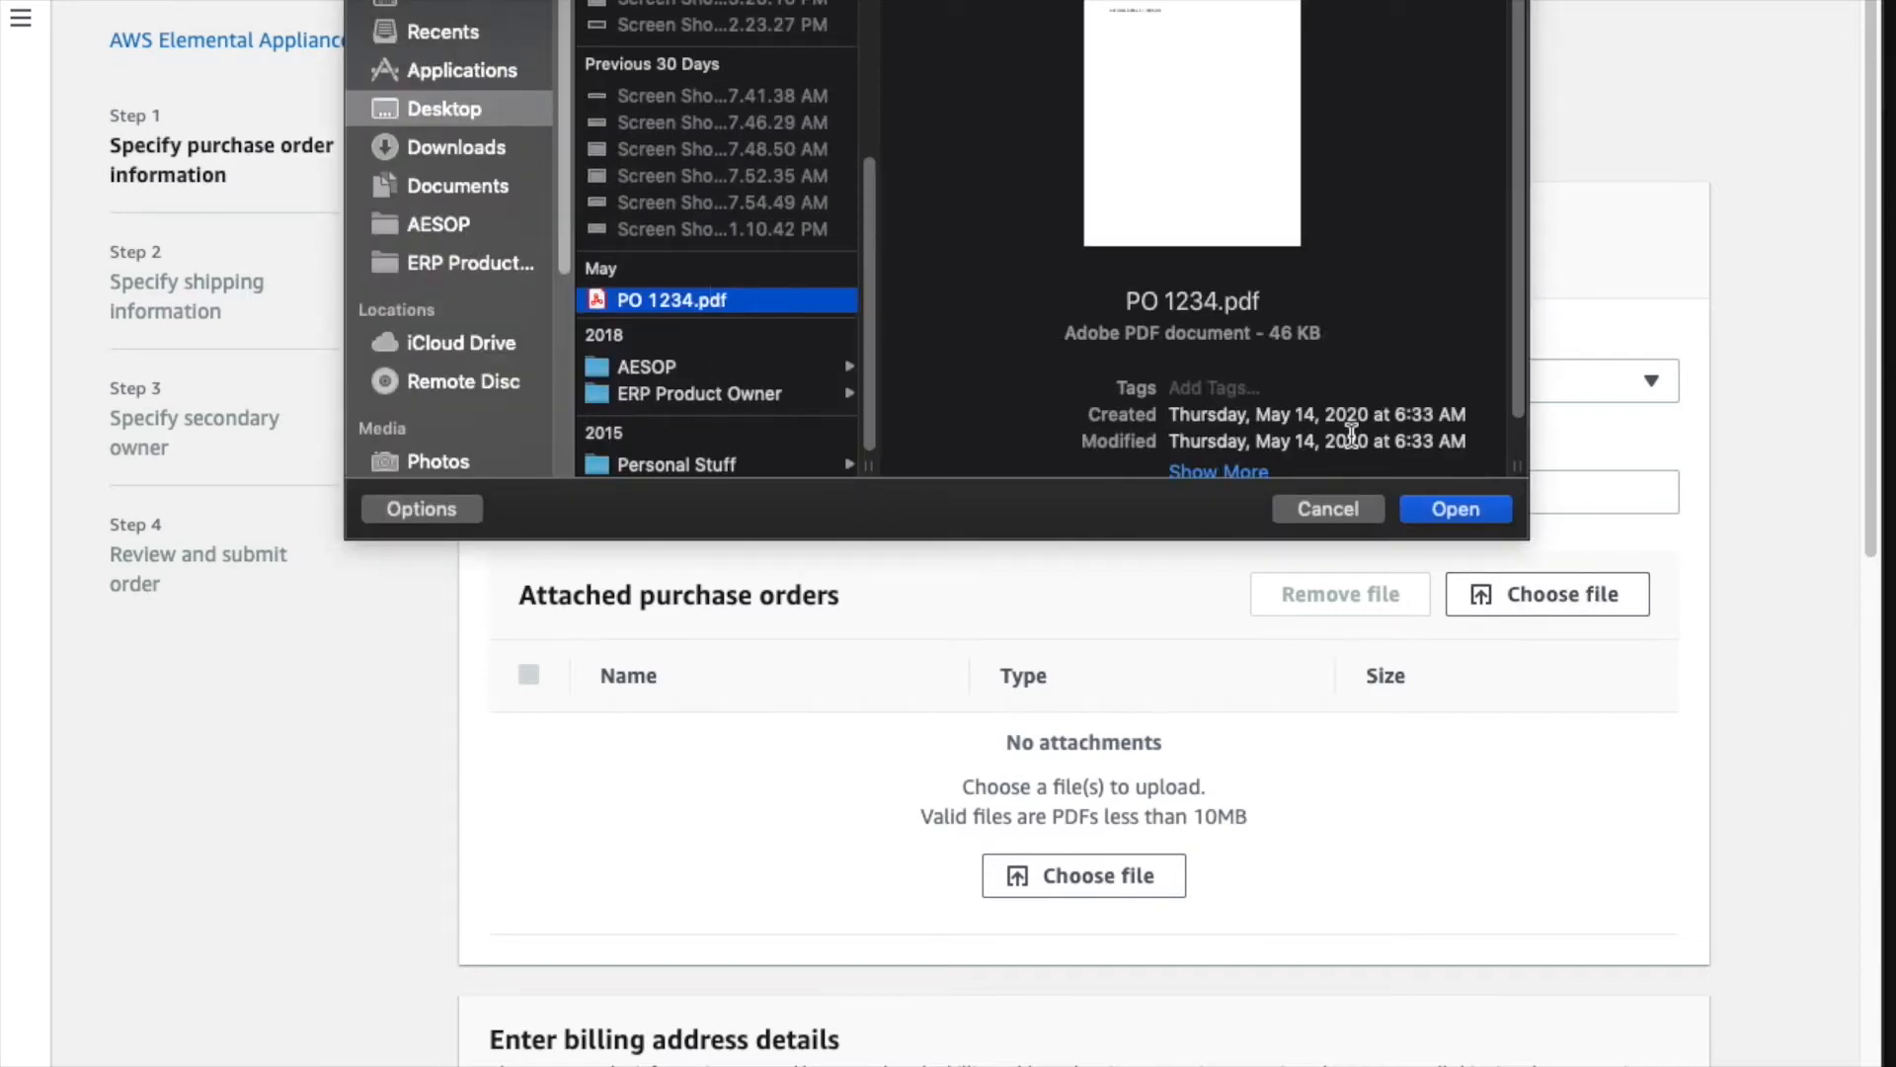
pyautogui.click(1460, 508)
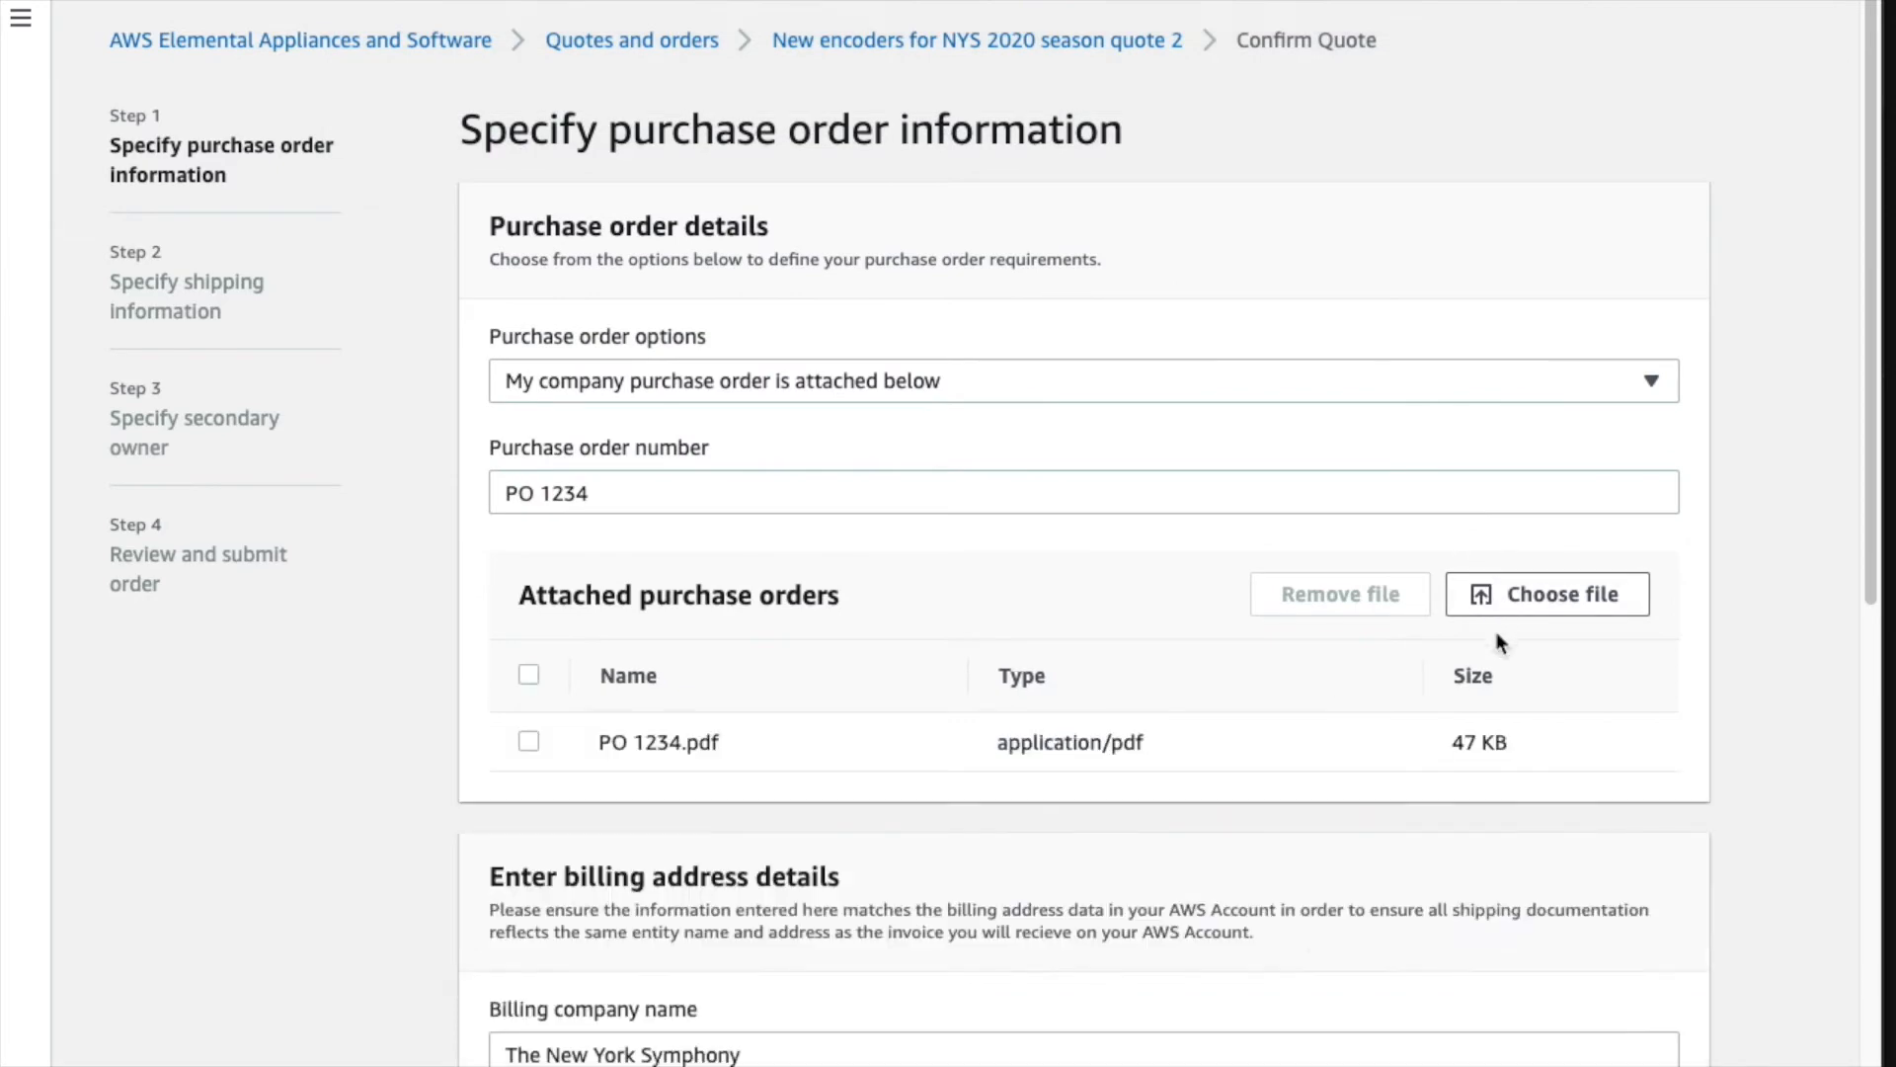
pyautogui.scroll(-2, 1425, 696)
pyautogui.scroll(-5, 1420, 687)
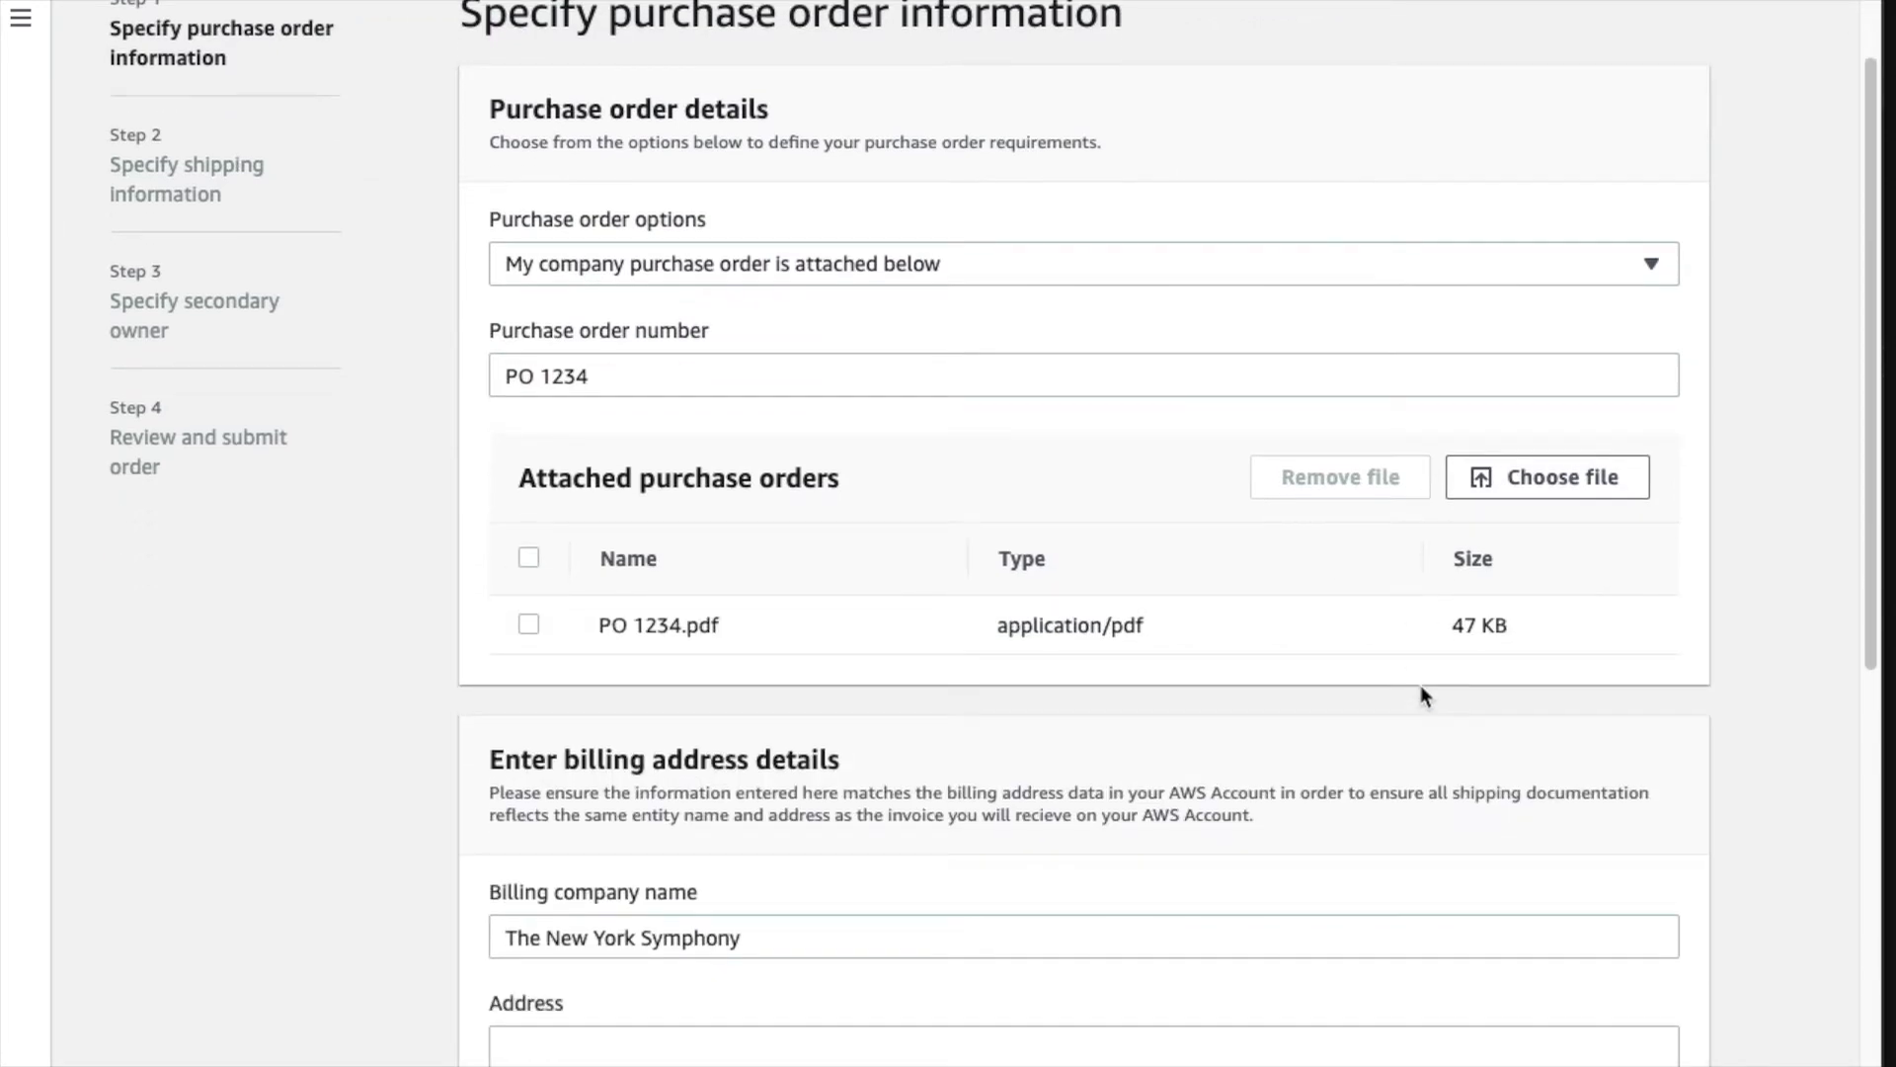
pyautogui.scroll(-3, 1421, 687)
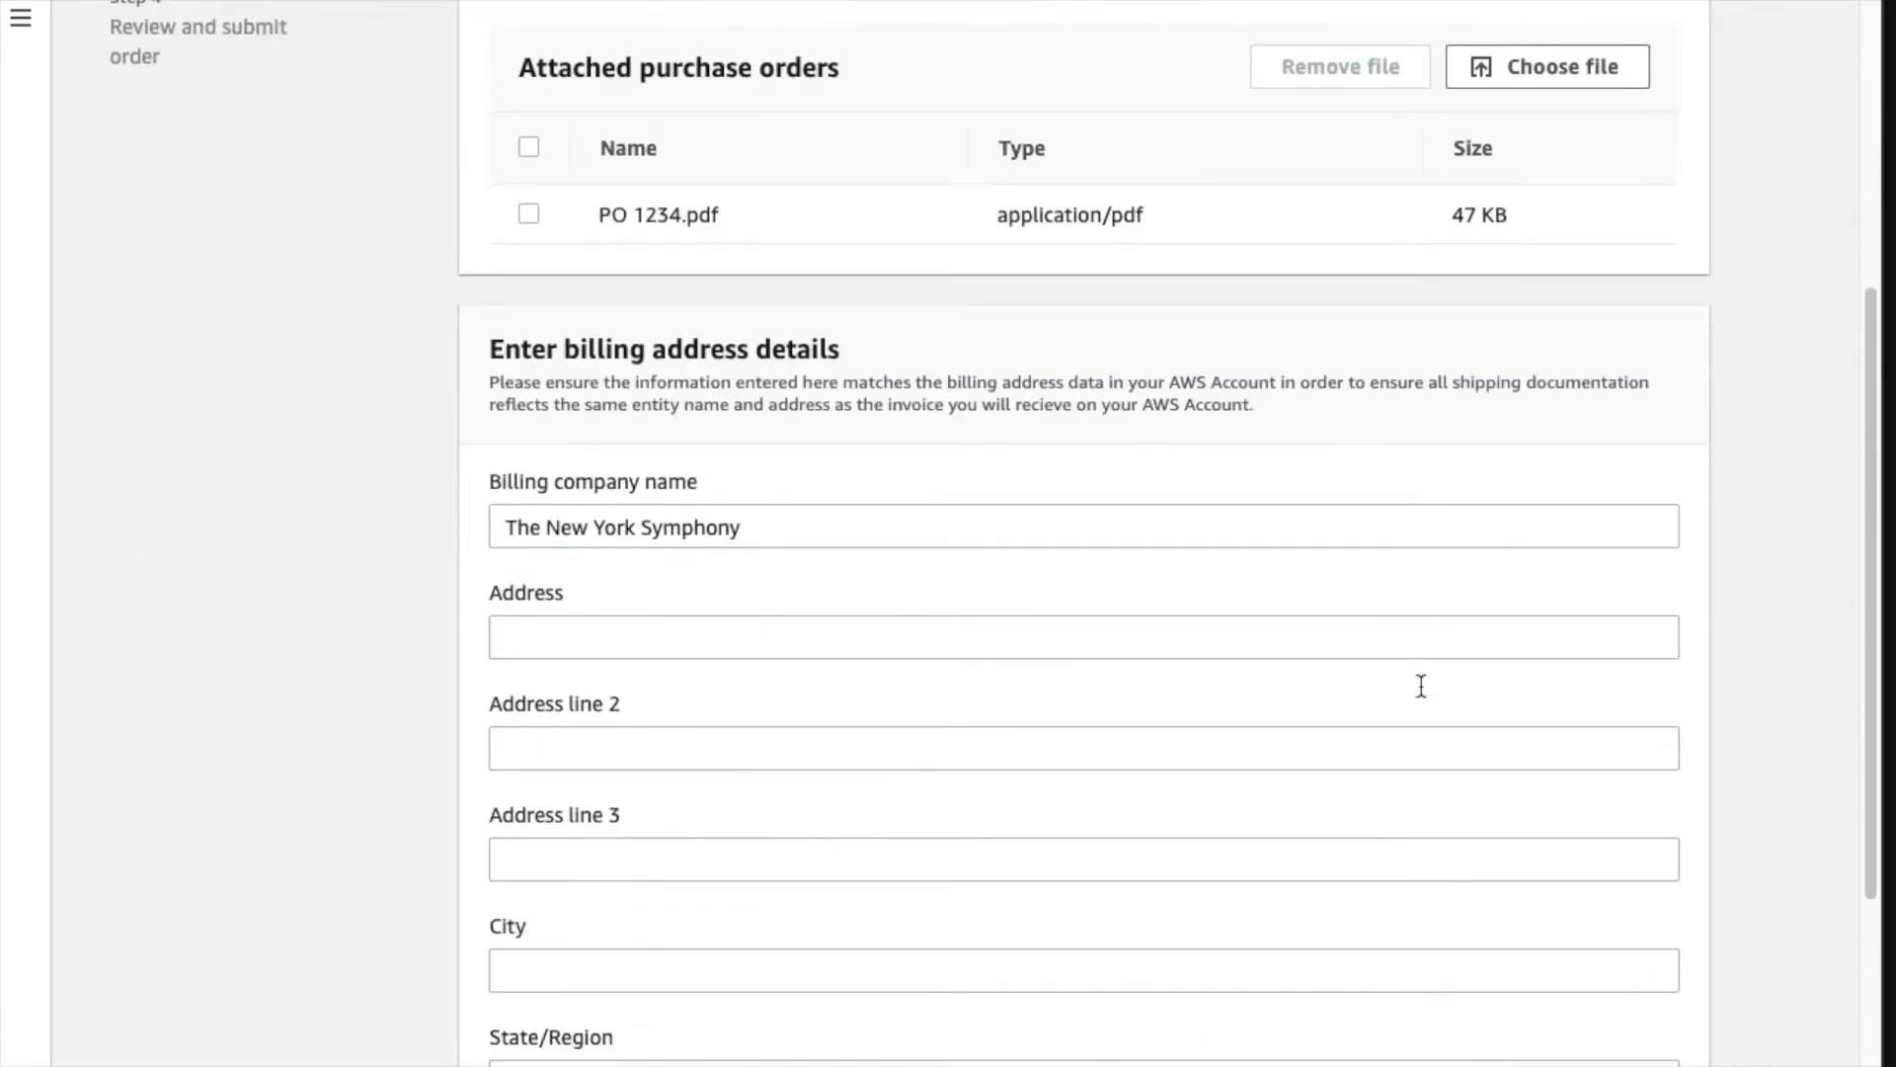
pyautogui.click(1262, 629)
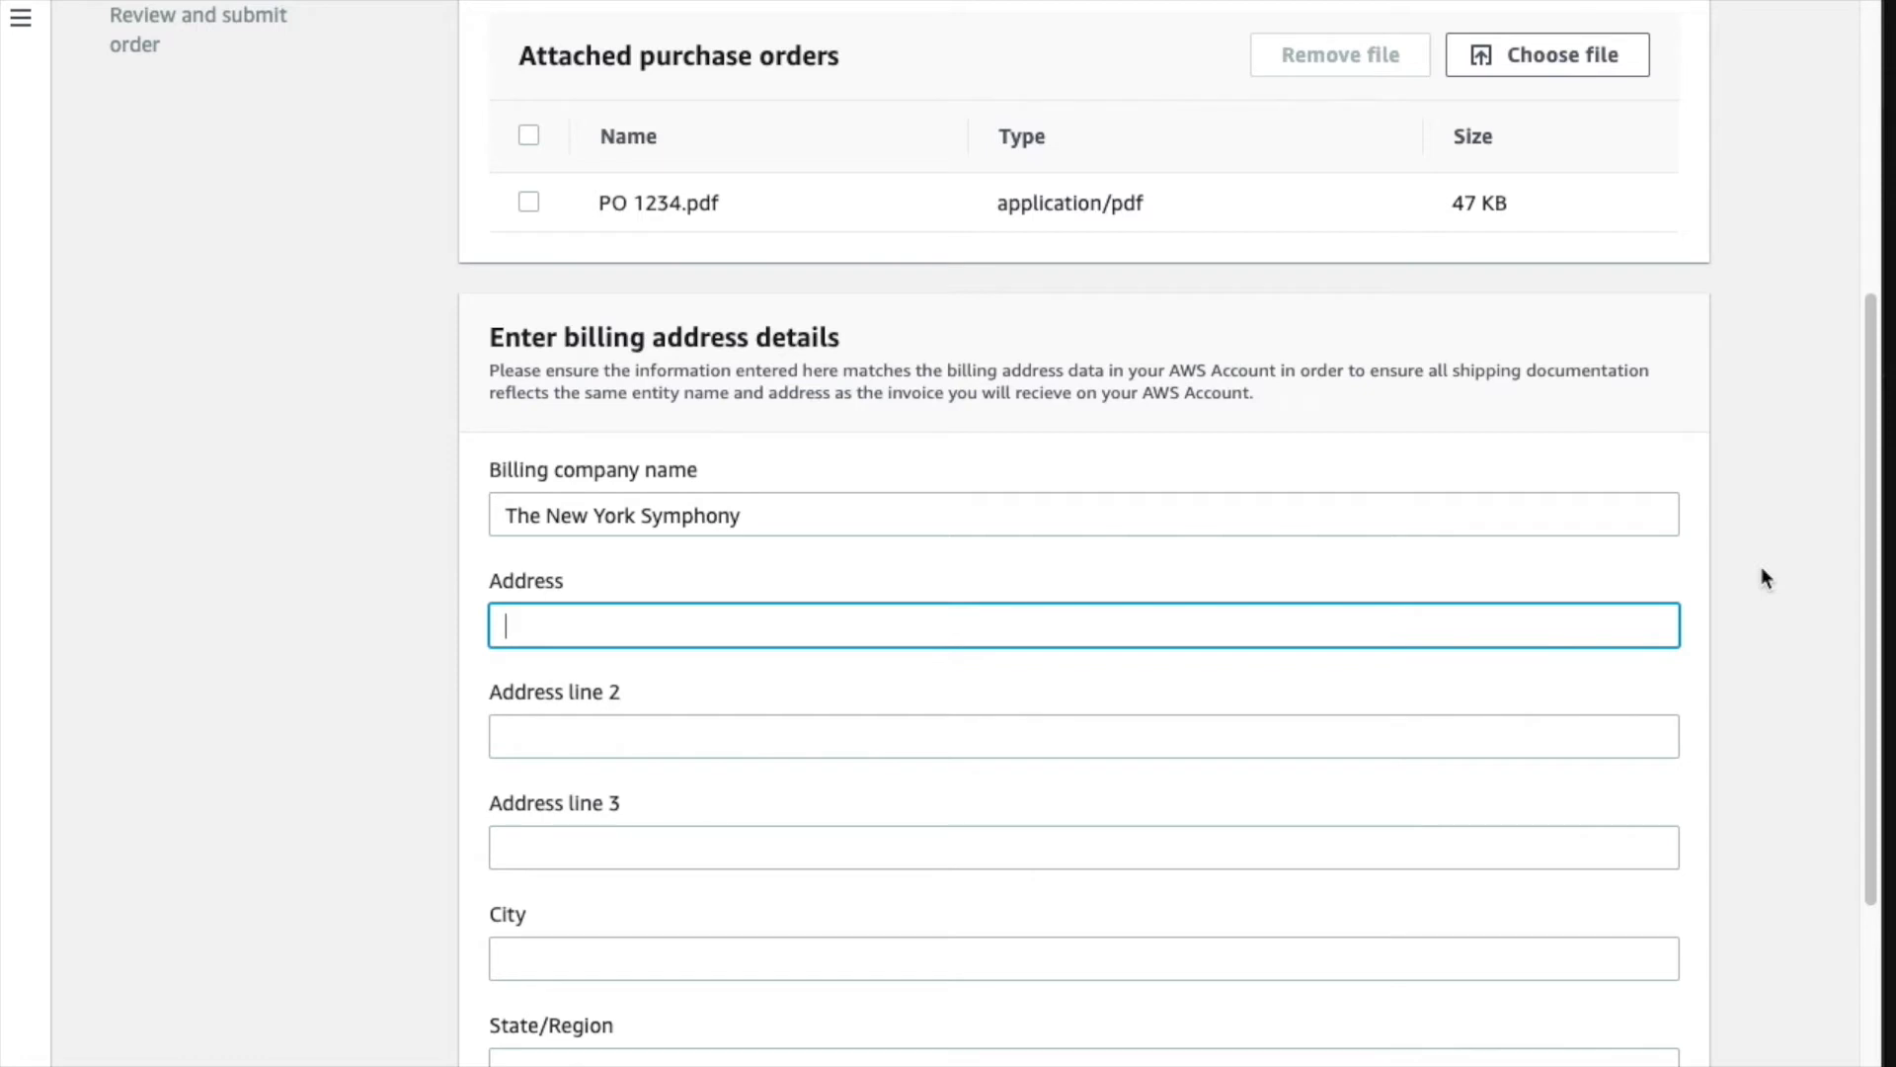
# - Enter the billing address 1 Times Square, New York, NY, postal code 11011
pyautogui.write('1 Times Square')
pyautogui.press('Tab')
pyautogui.press('Tab')
pyautogui.press('Tab')
pyautogui.write('New York')
pyautogui.press('Tab')
pyautogui.write('NY')
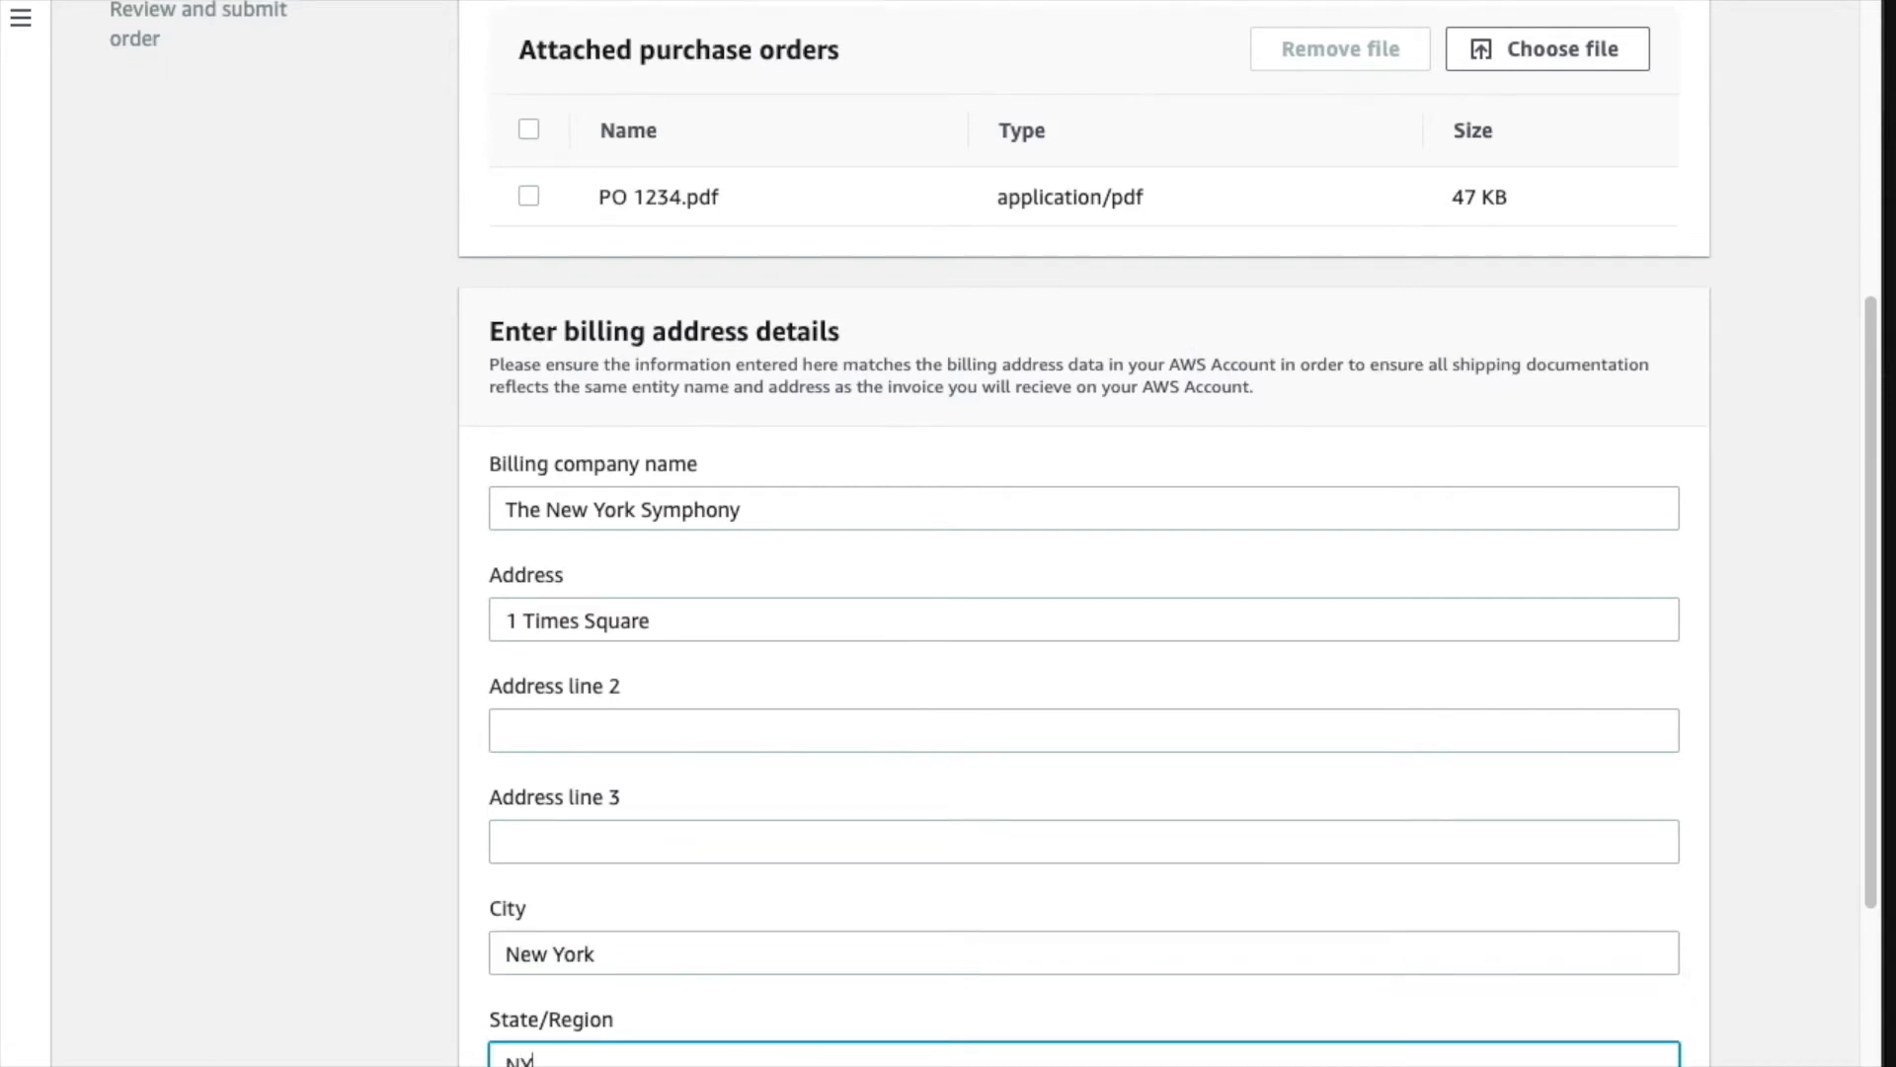
pyautogui.scroll(-3, 1663, 597)
pyautogui.click(1505, 829)
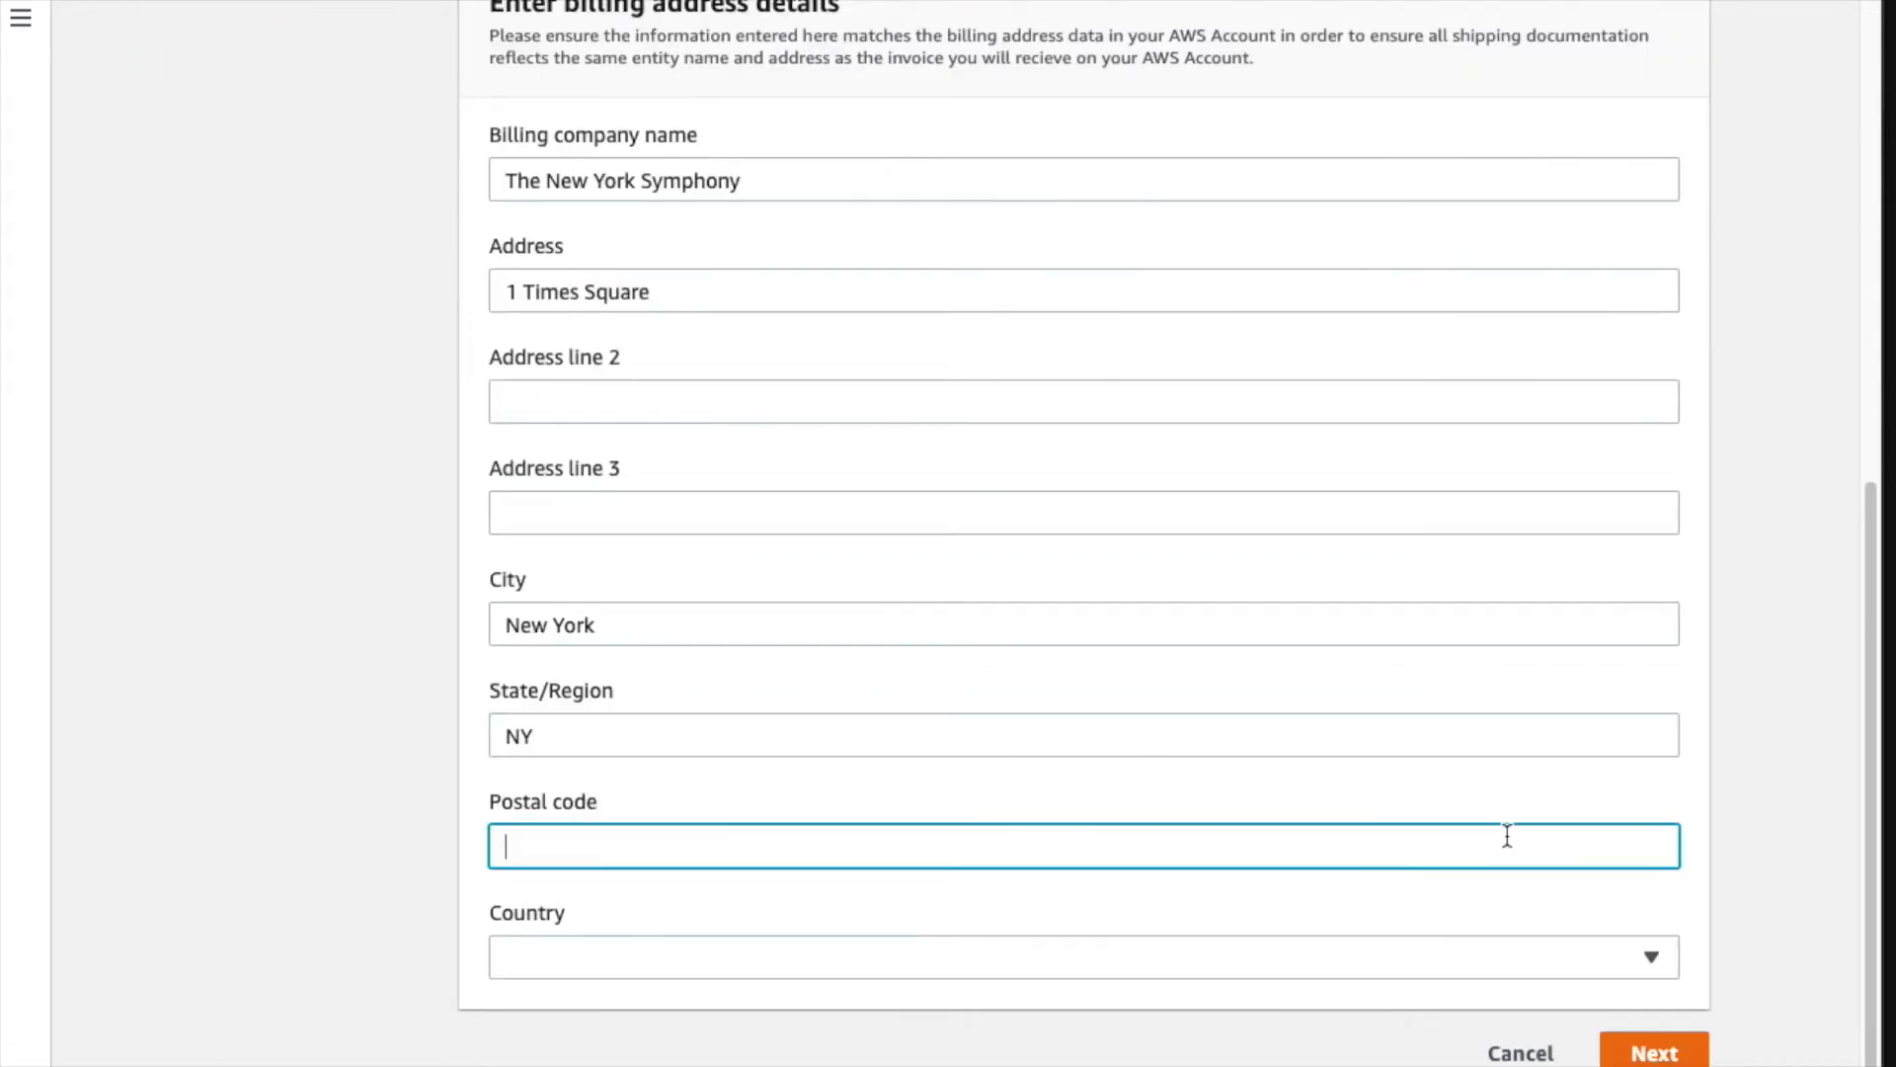
pyautogui.write('11011')
# - Set the billing country to United States and continue to the shipping step
pyautogui.click(1477, 963)
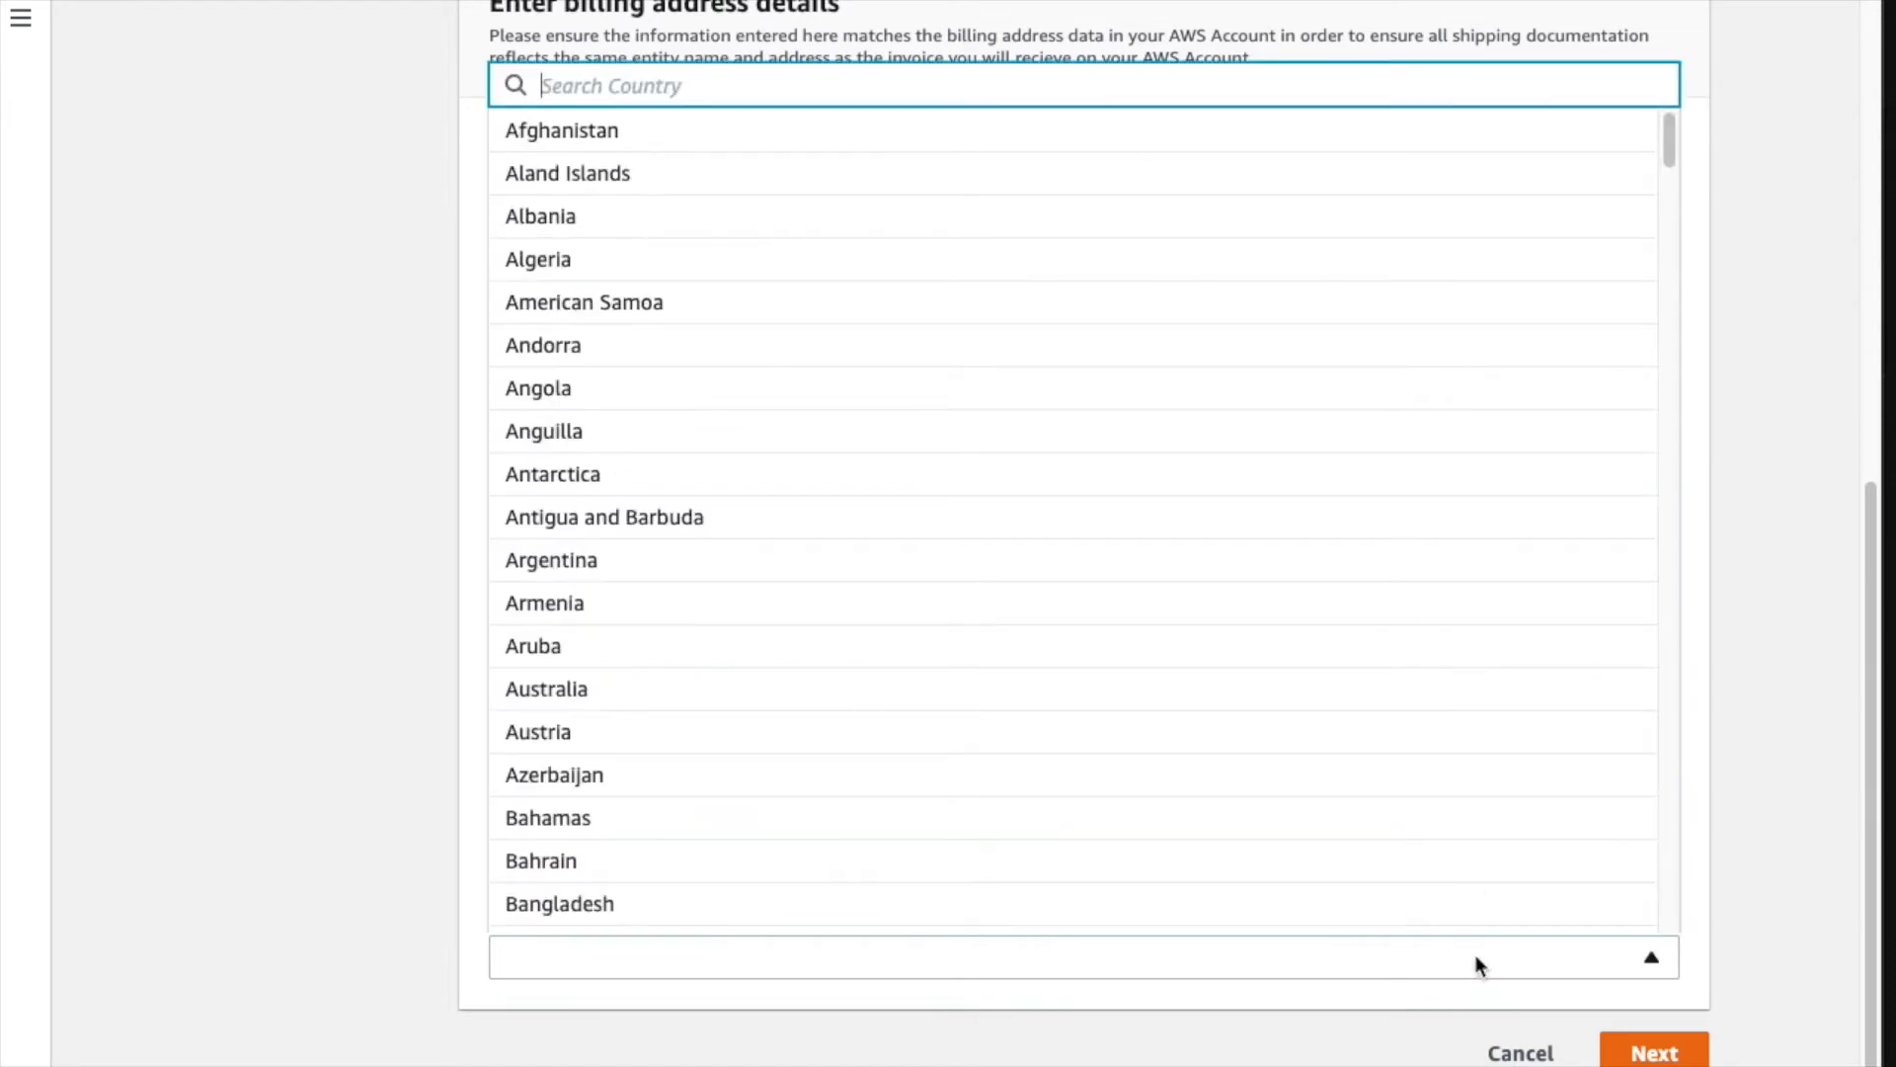
pyautogui.write('united')
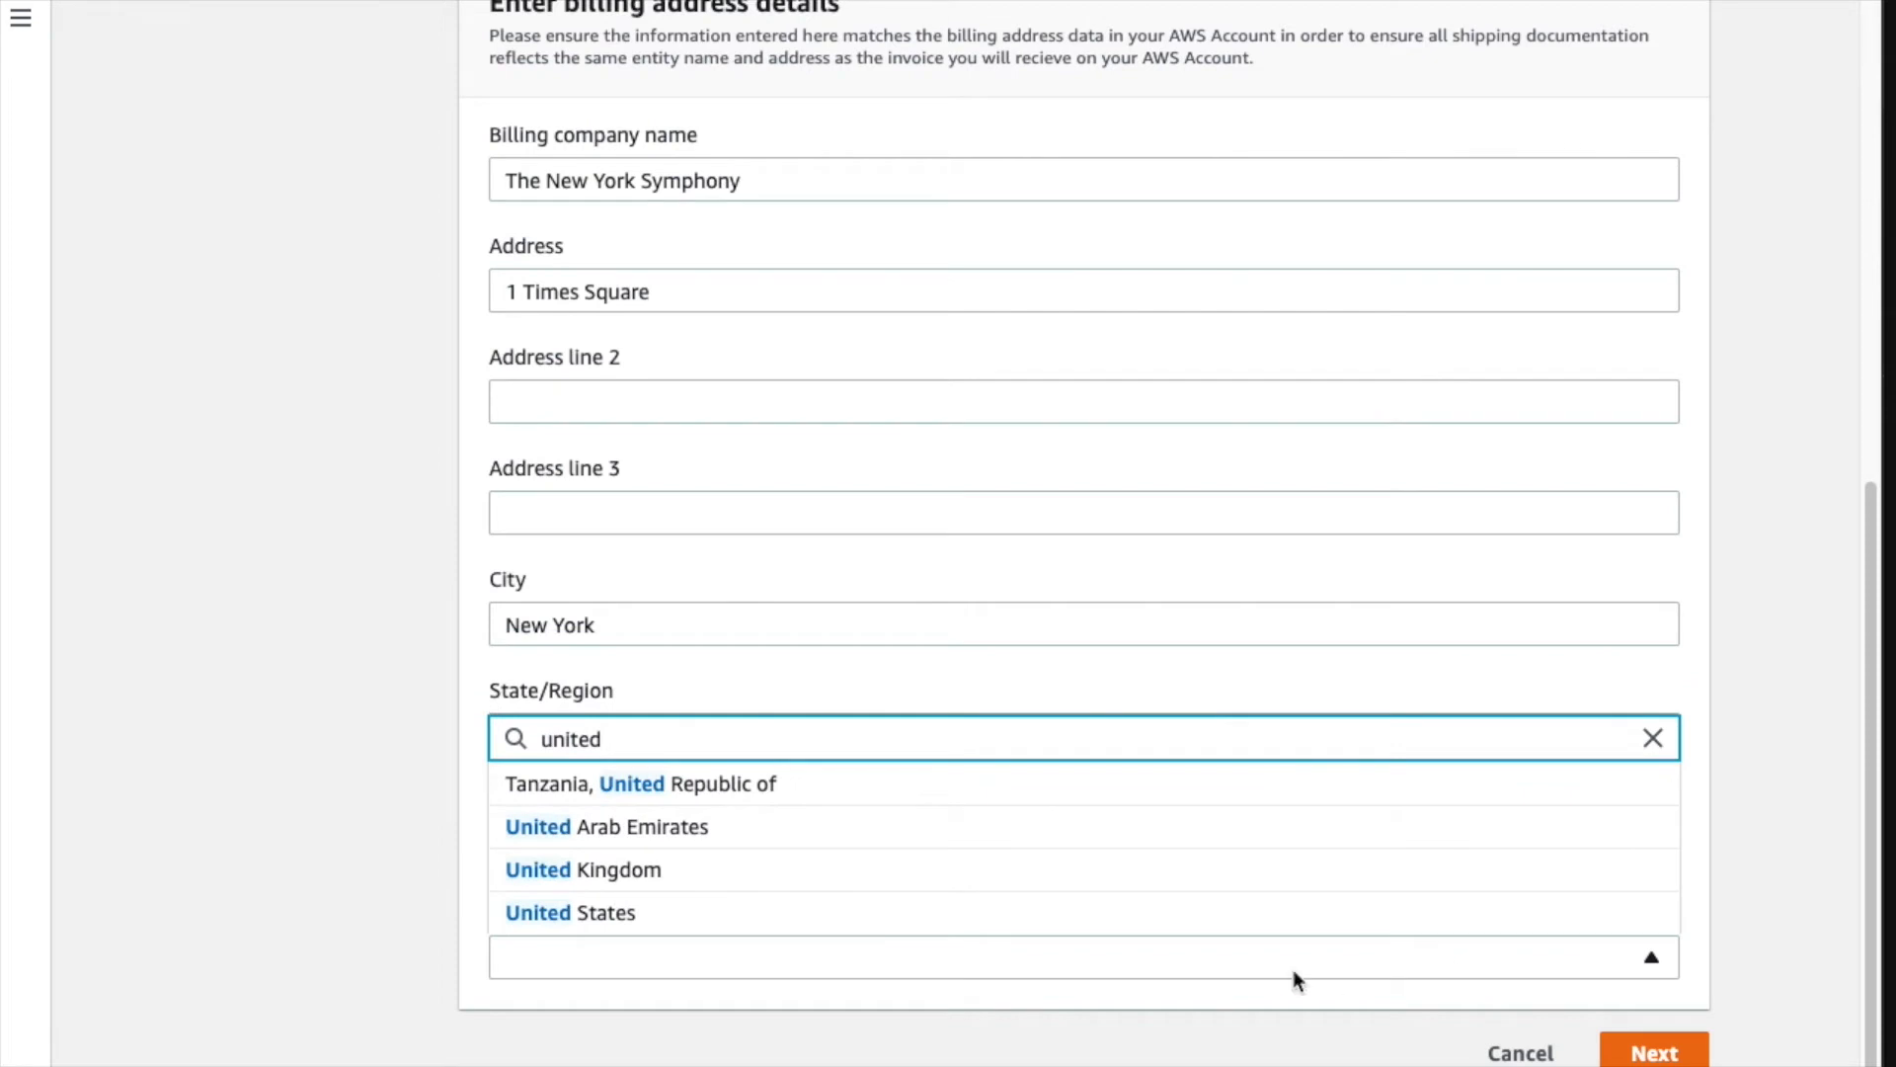
pyautogui.click(905, 912)
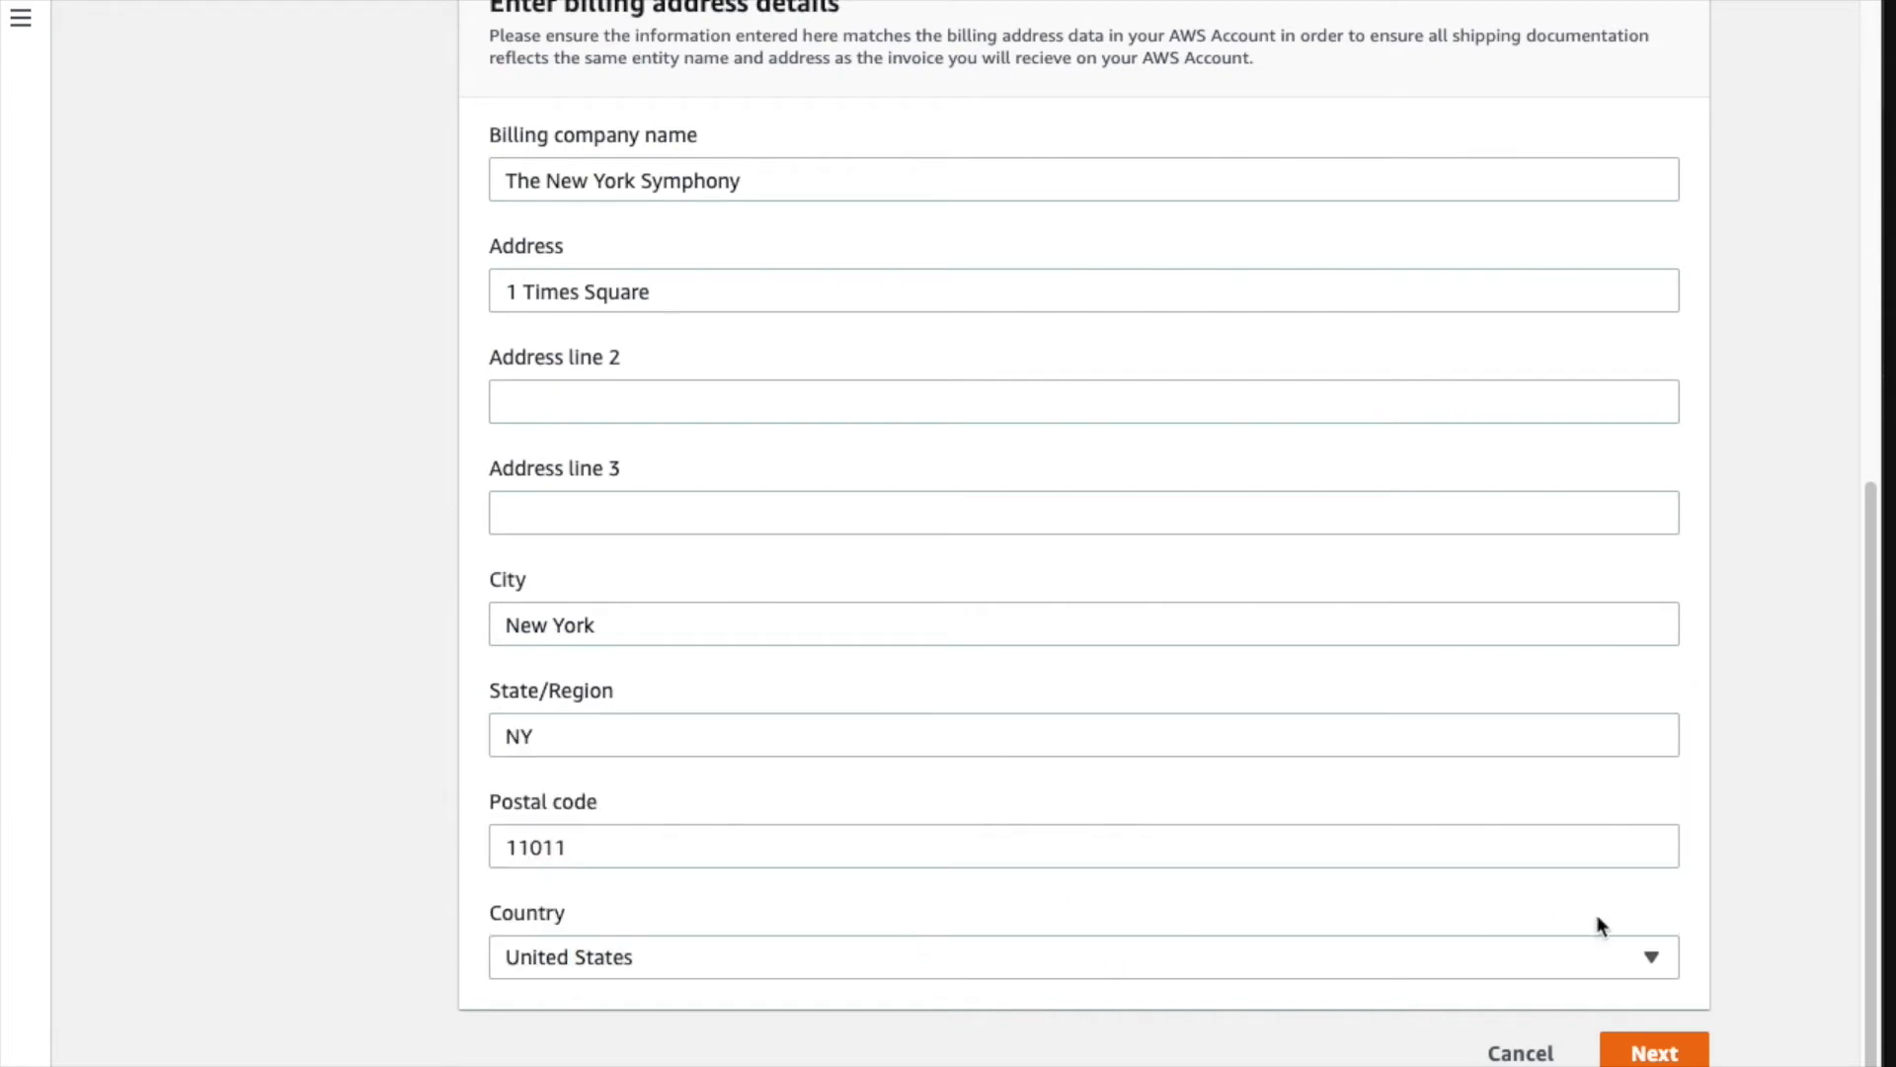
pyautogui.click(1641, 1055)
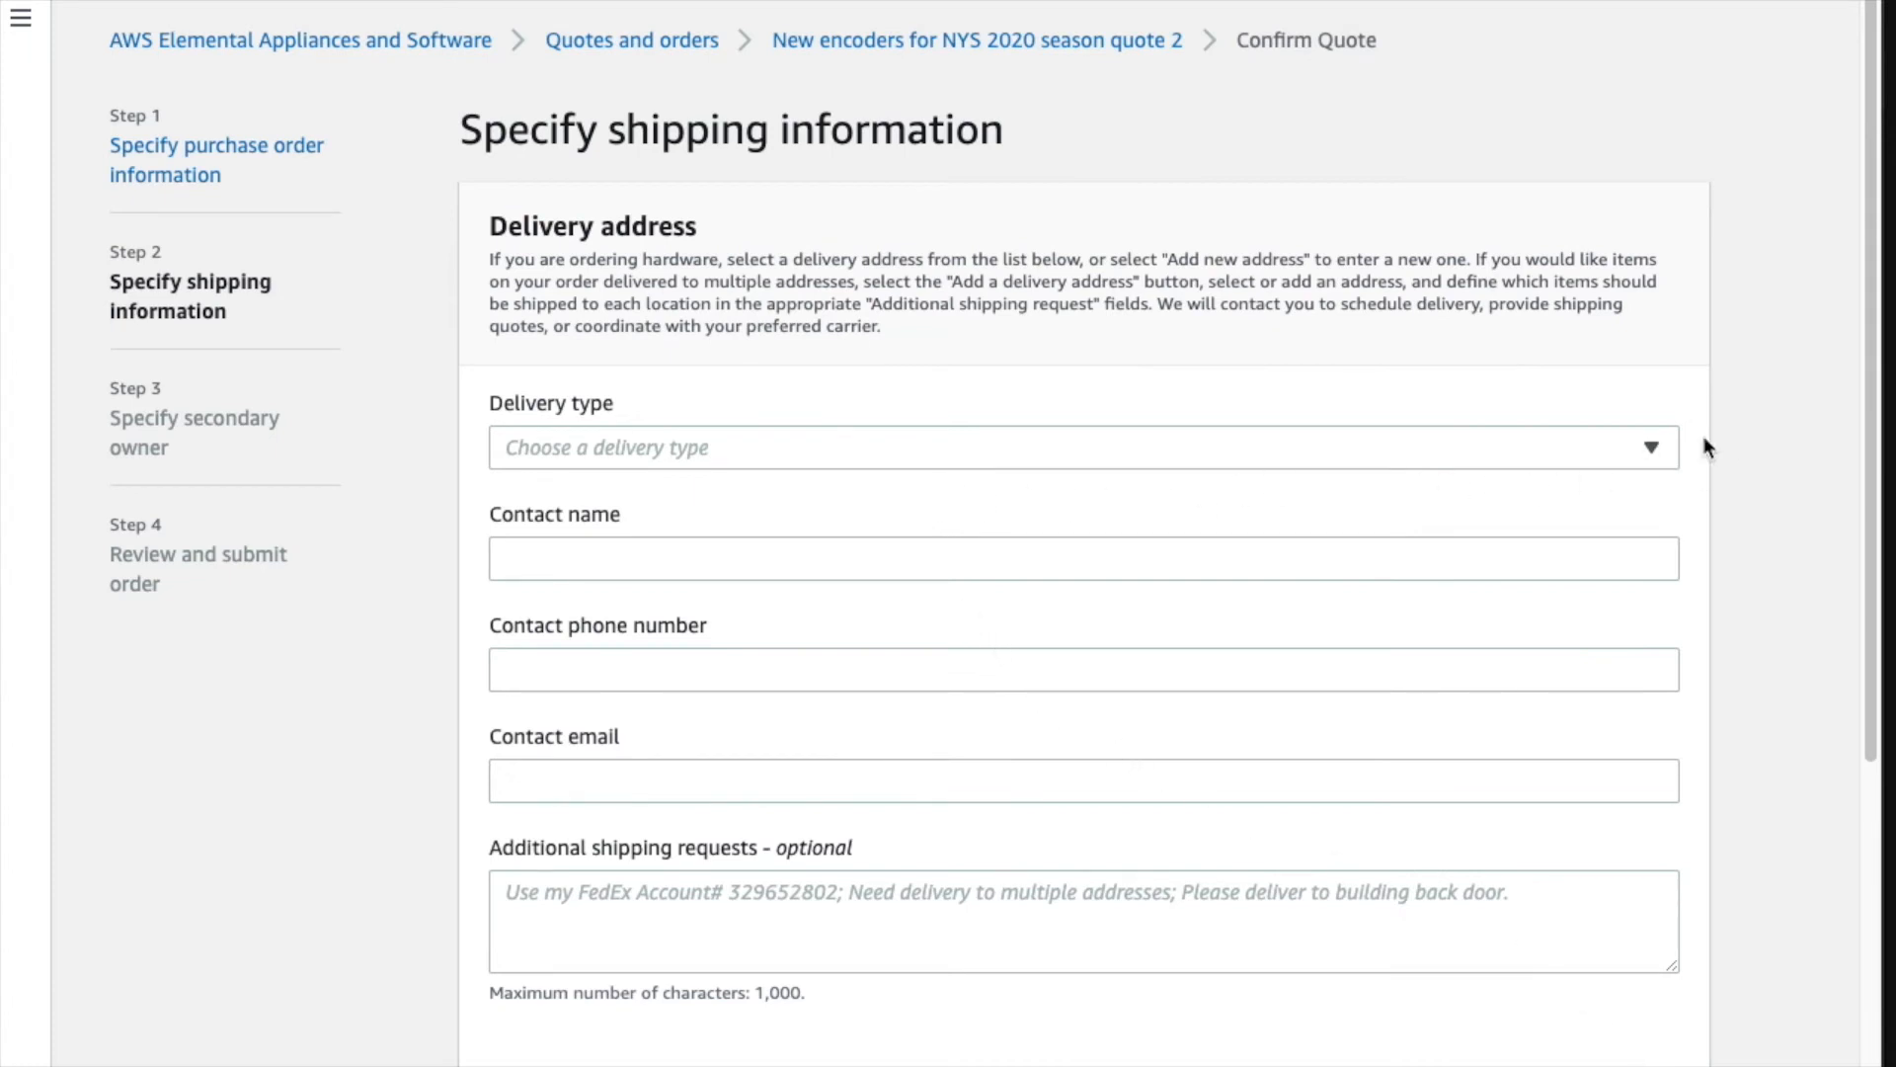
# - Set delivery type to 'Use my own carrier' and begin adding a new delivery address
pyautogui.click(1655, 450)
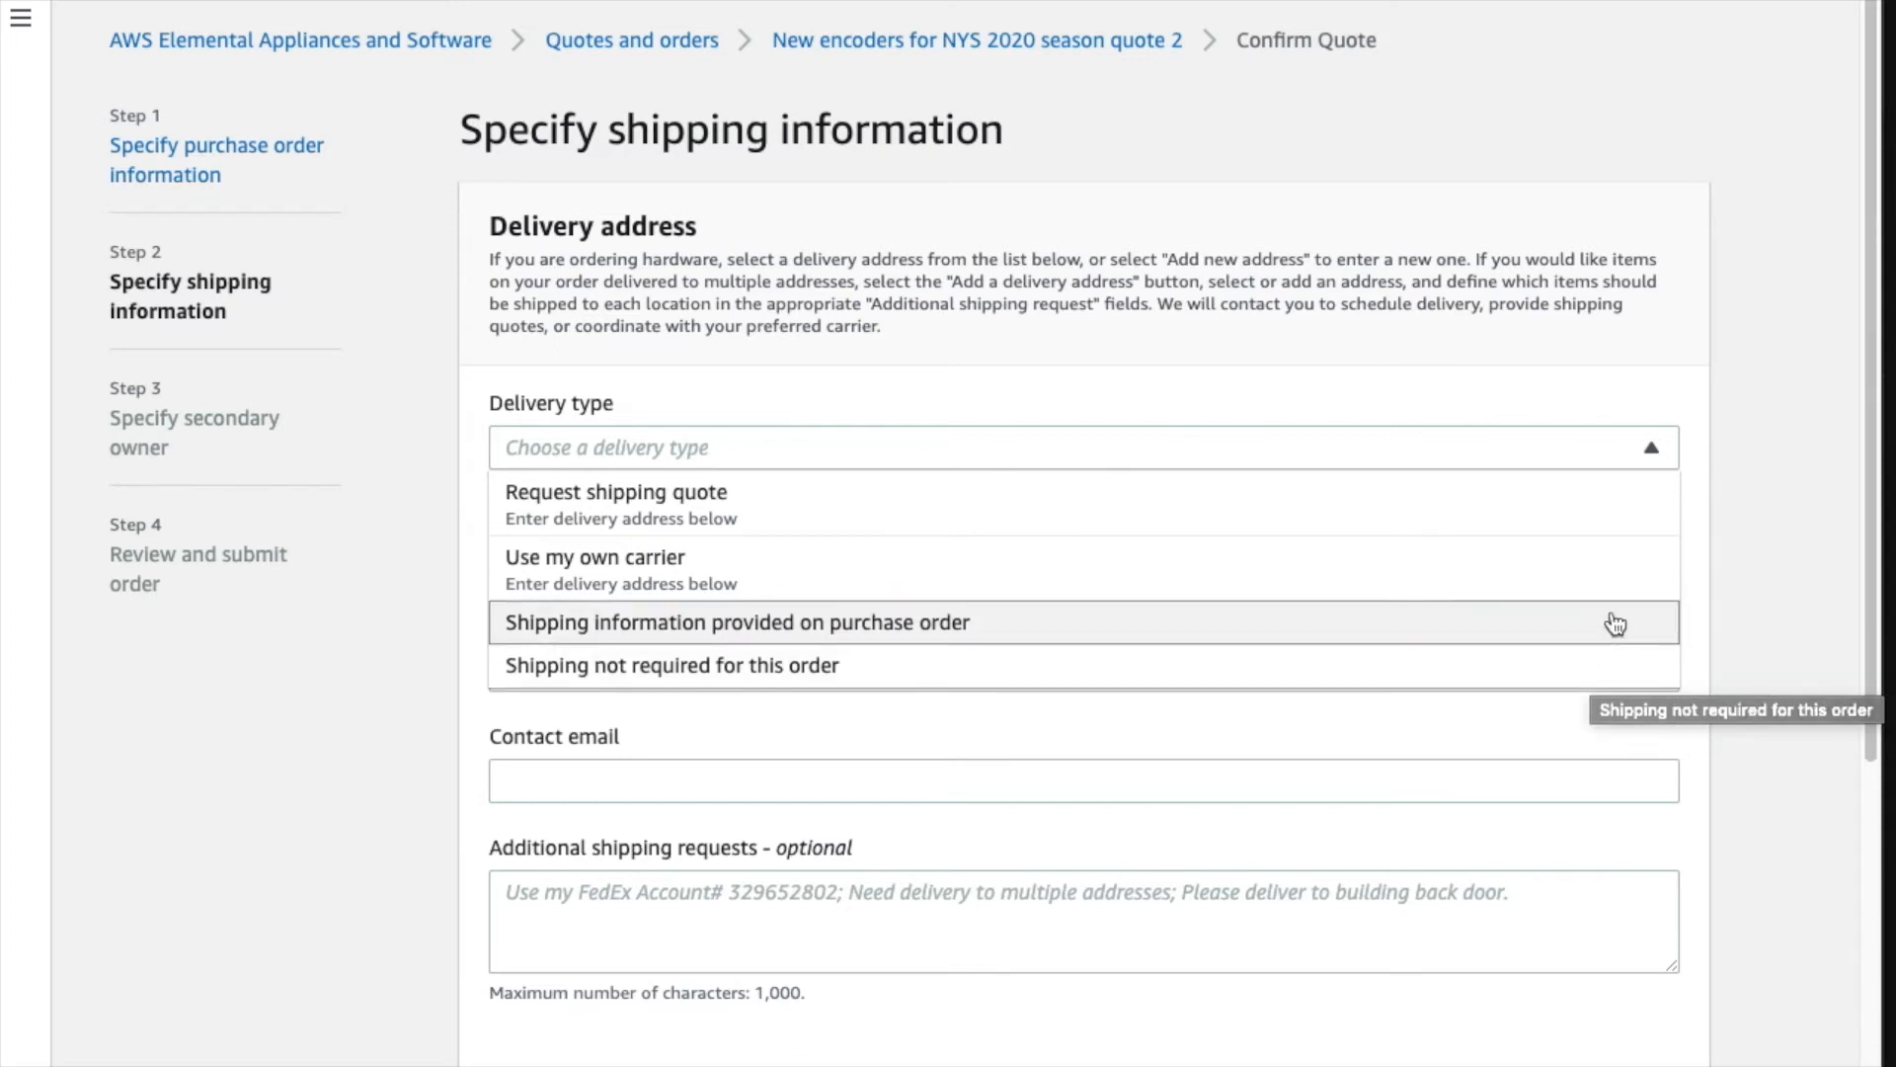
pyautogui.click(1613, 585)
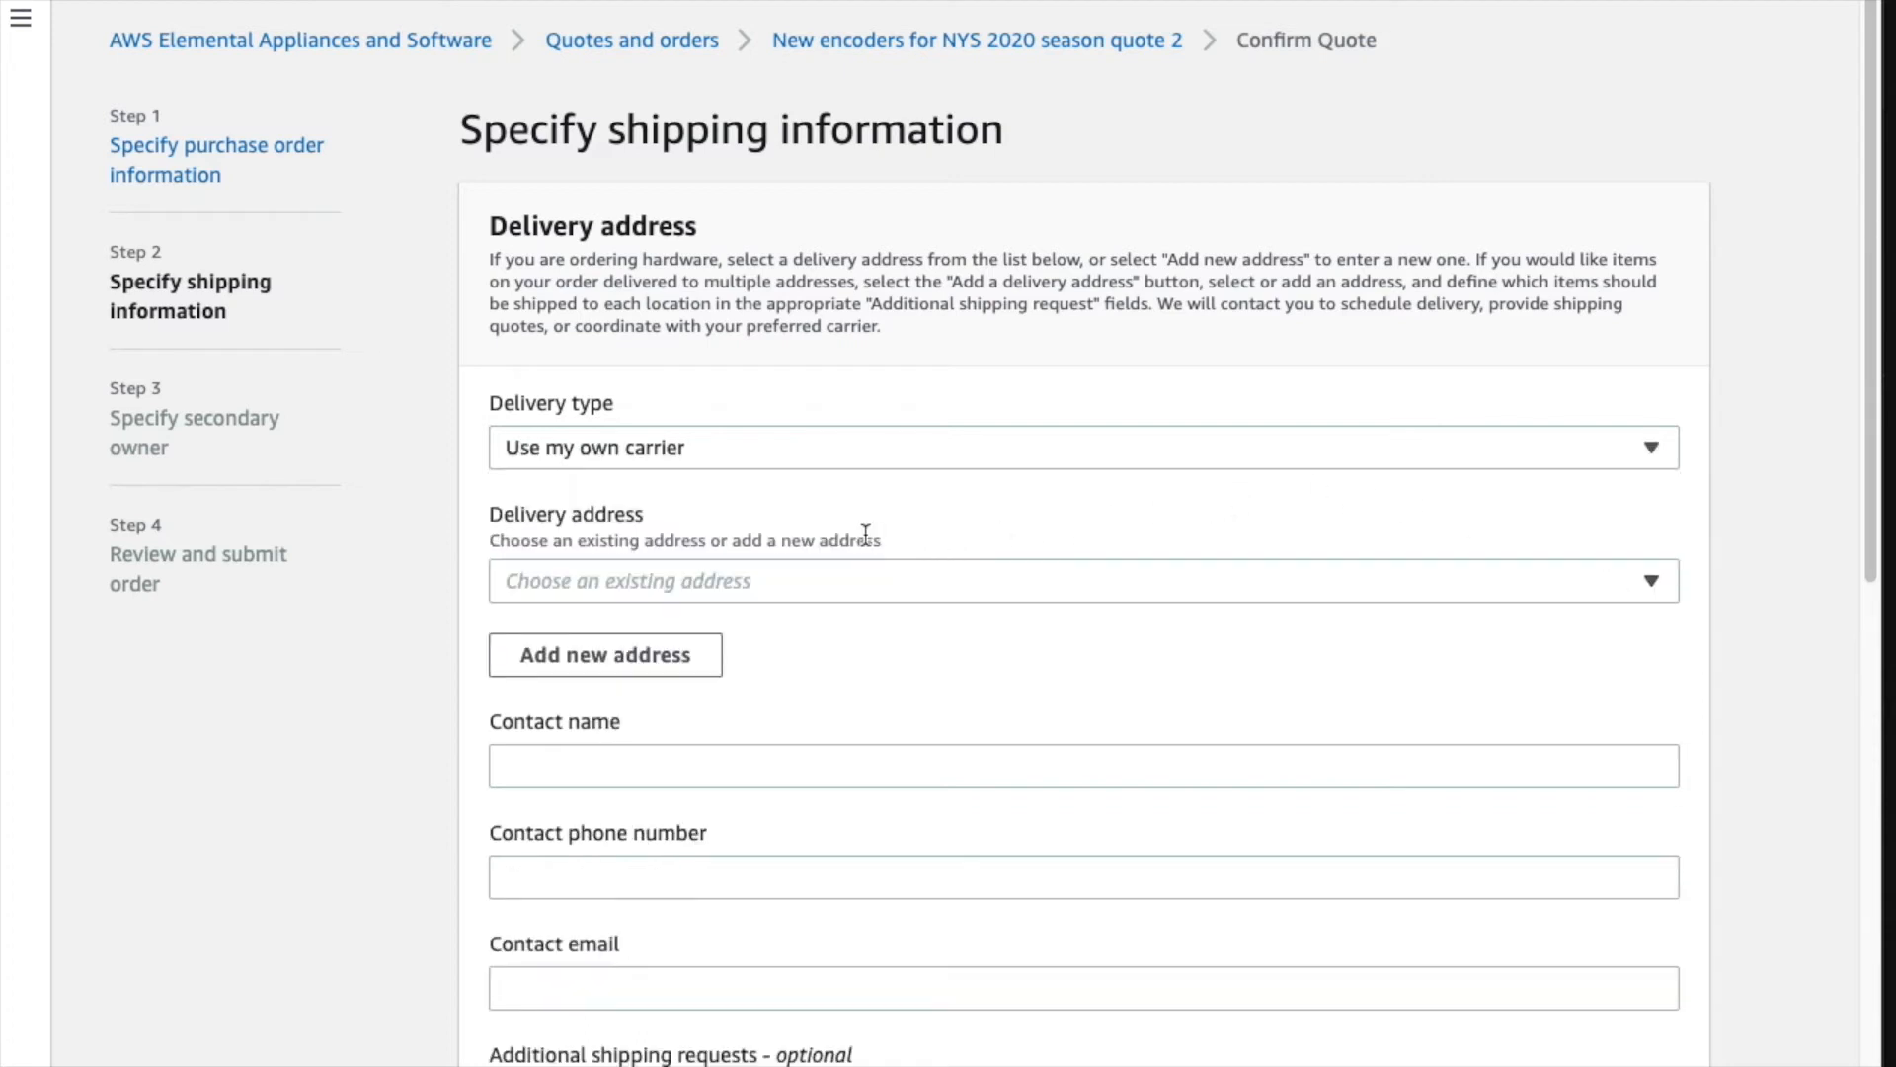
pyautogui.click(1657, 583)
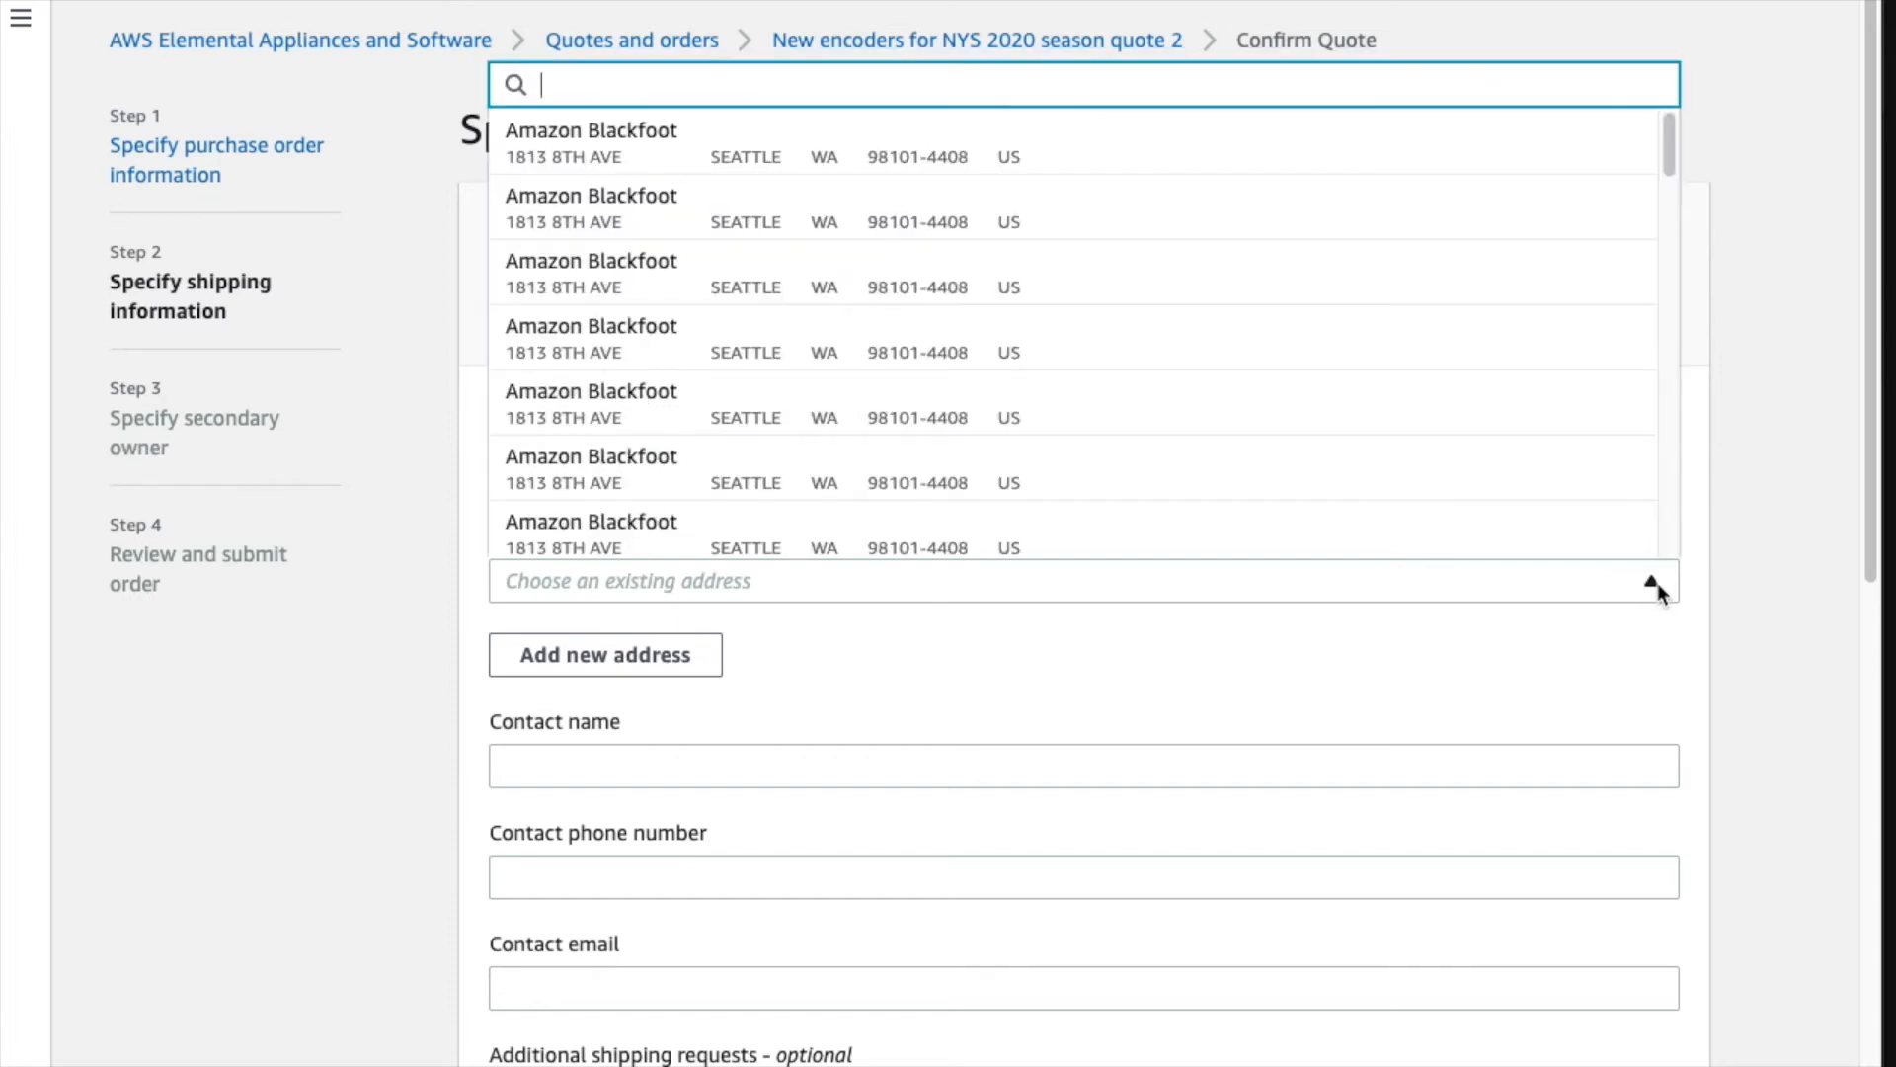
pyautogui.click(1657, 583)
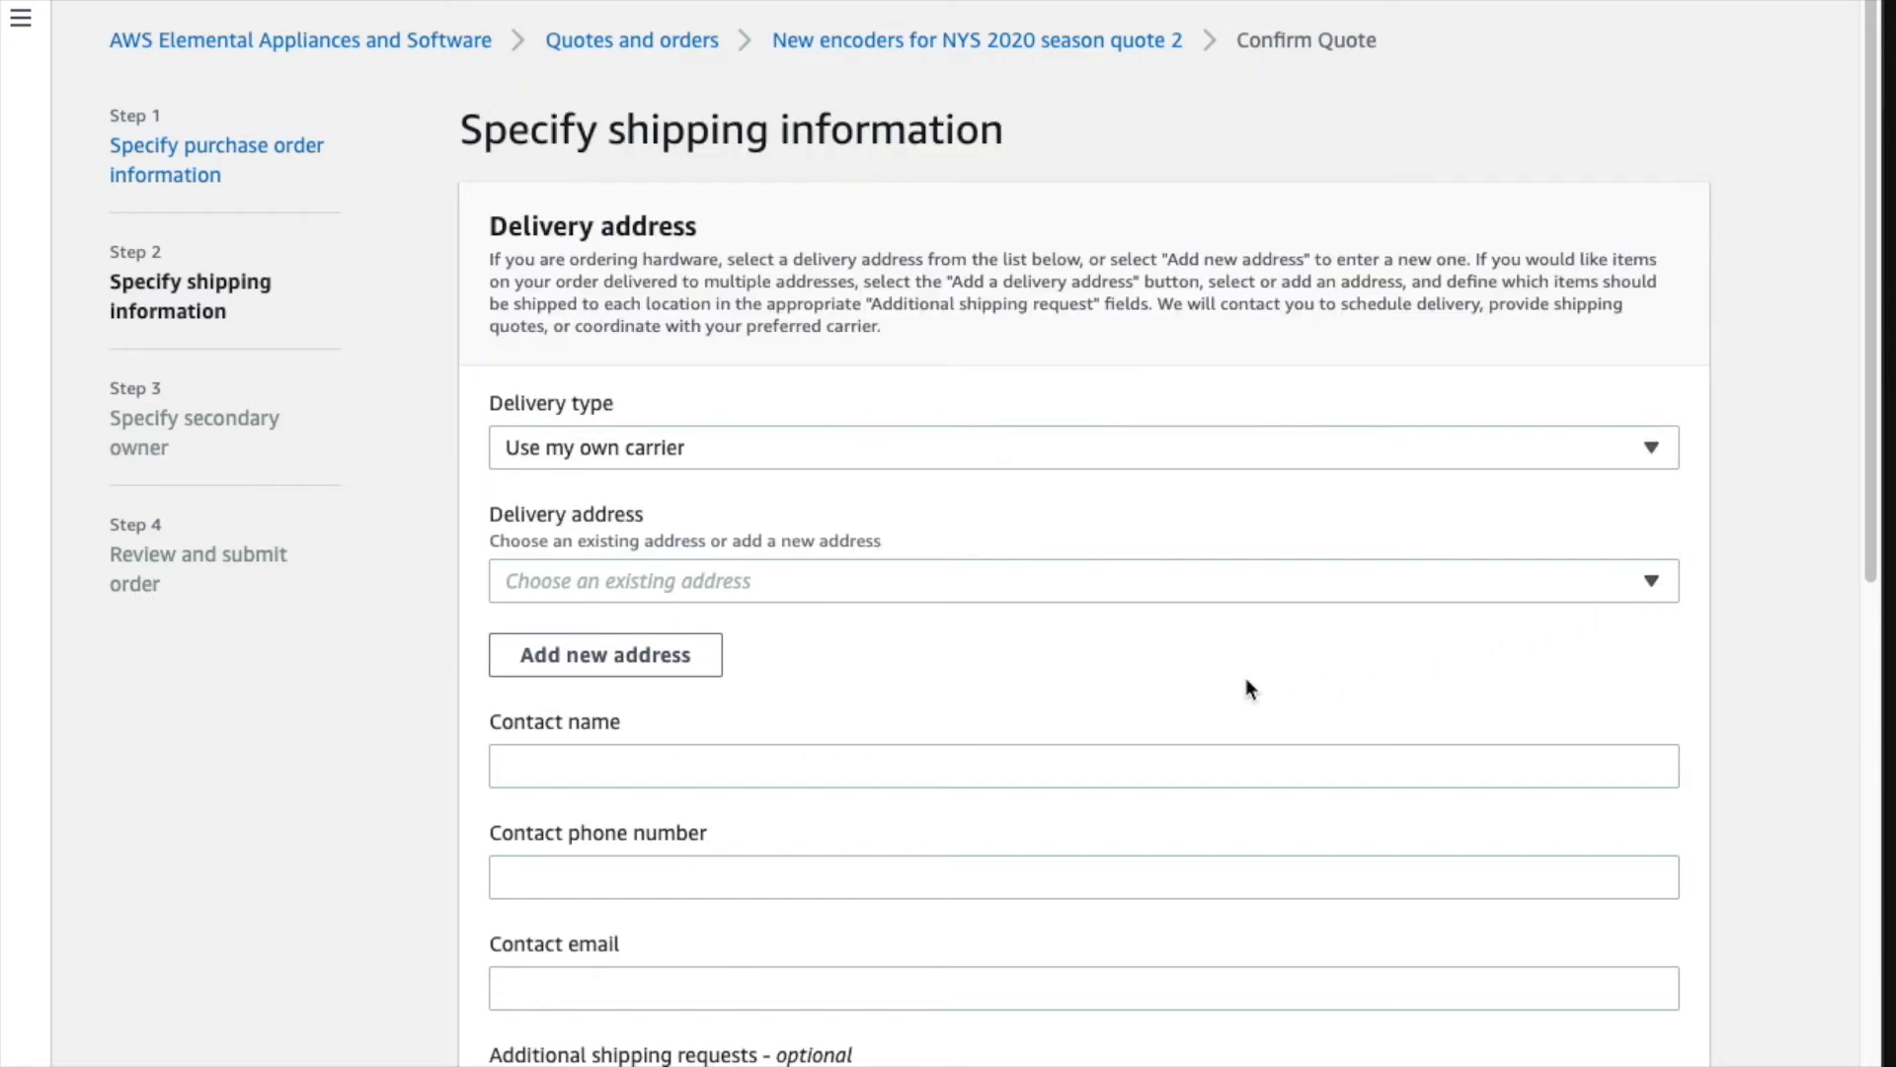
pyautogui.click(632, 654)
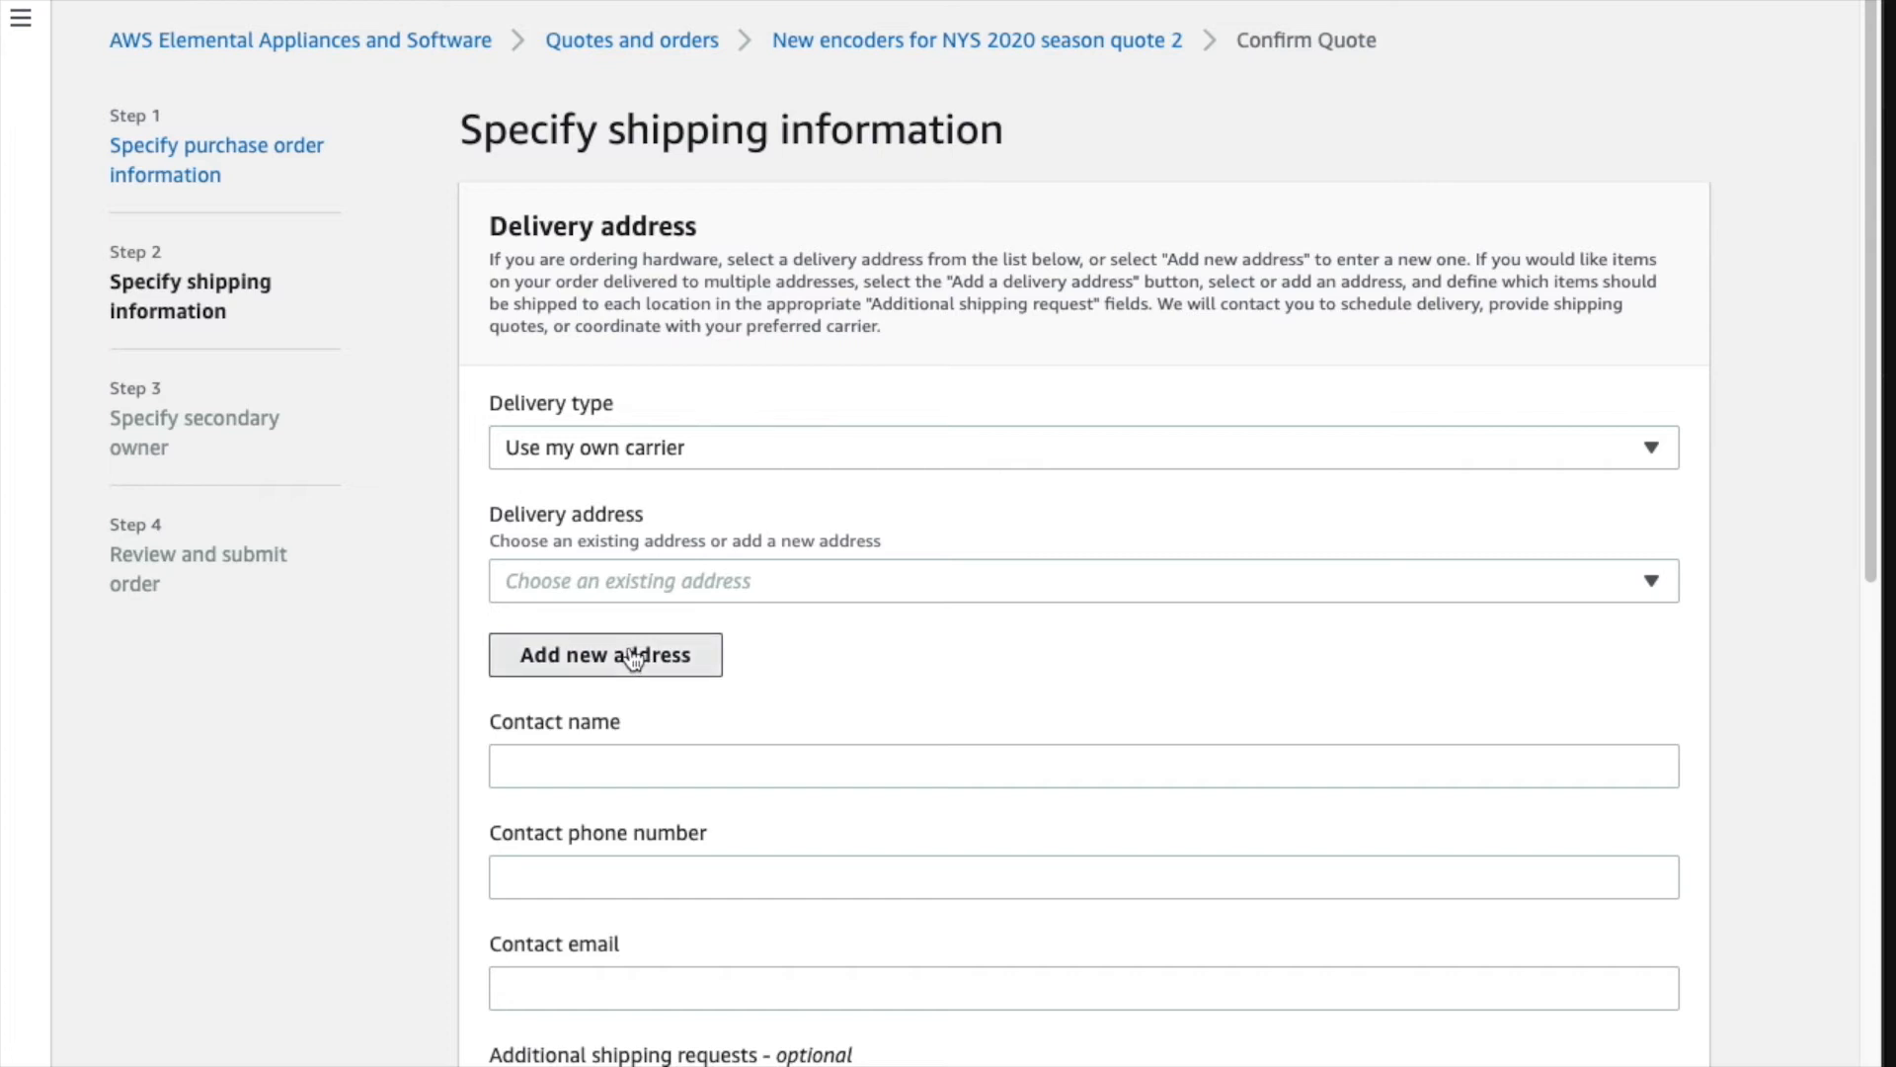
# - Nickname the new delivery address PDX HQ with country United States
pyautogui.click(635, 250)
pyautogui.write('PDX HQ')
pyautogui.press('Tab')
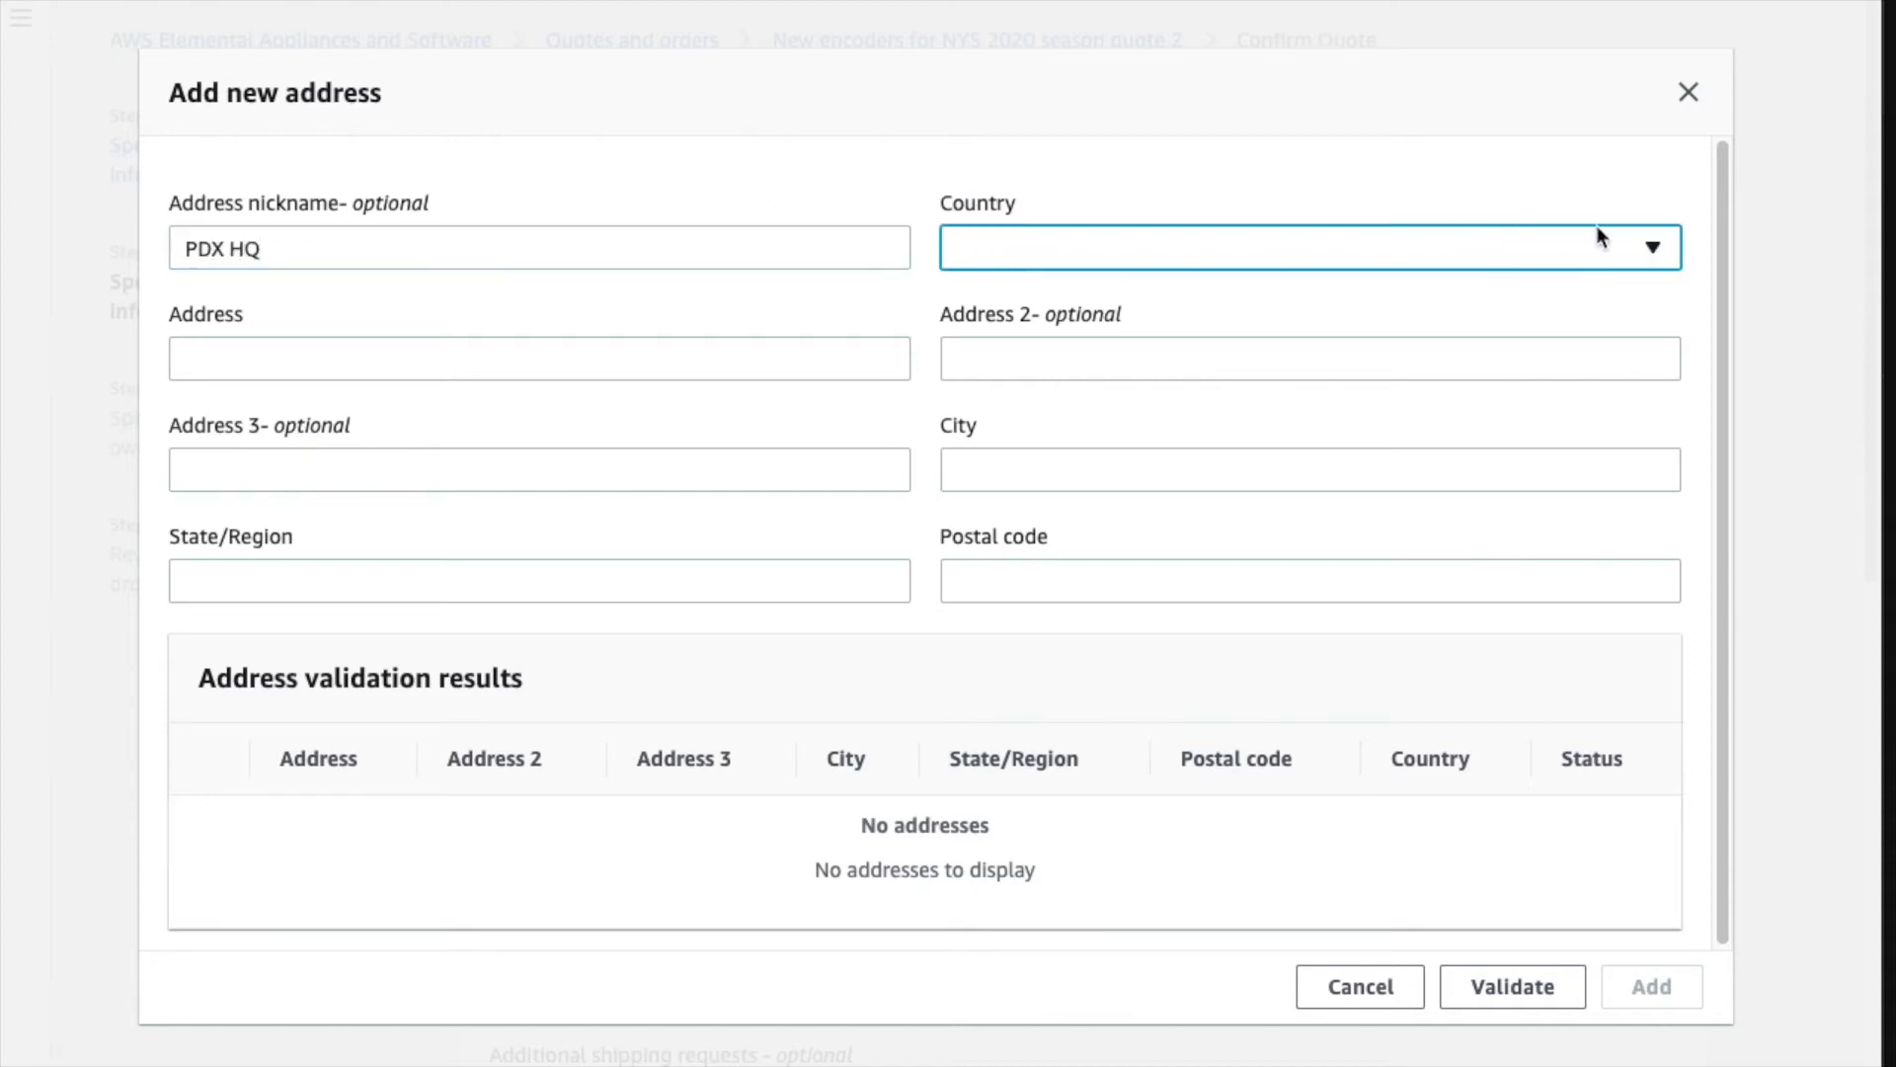
pyautogui.click(1671, 248)
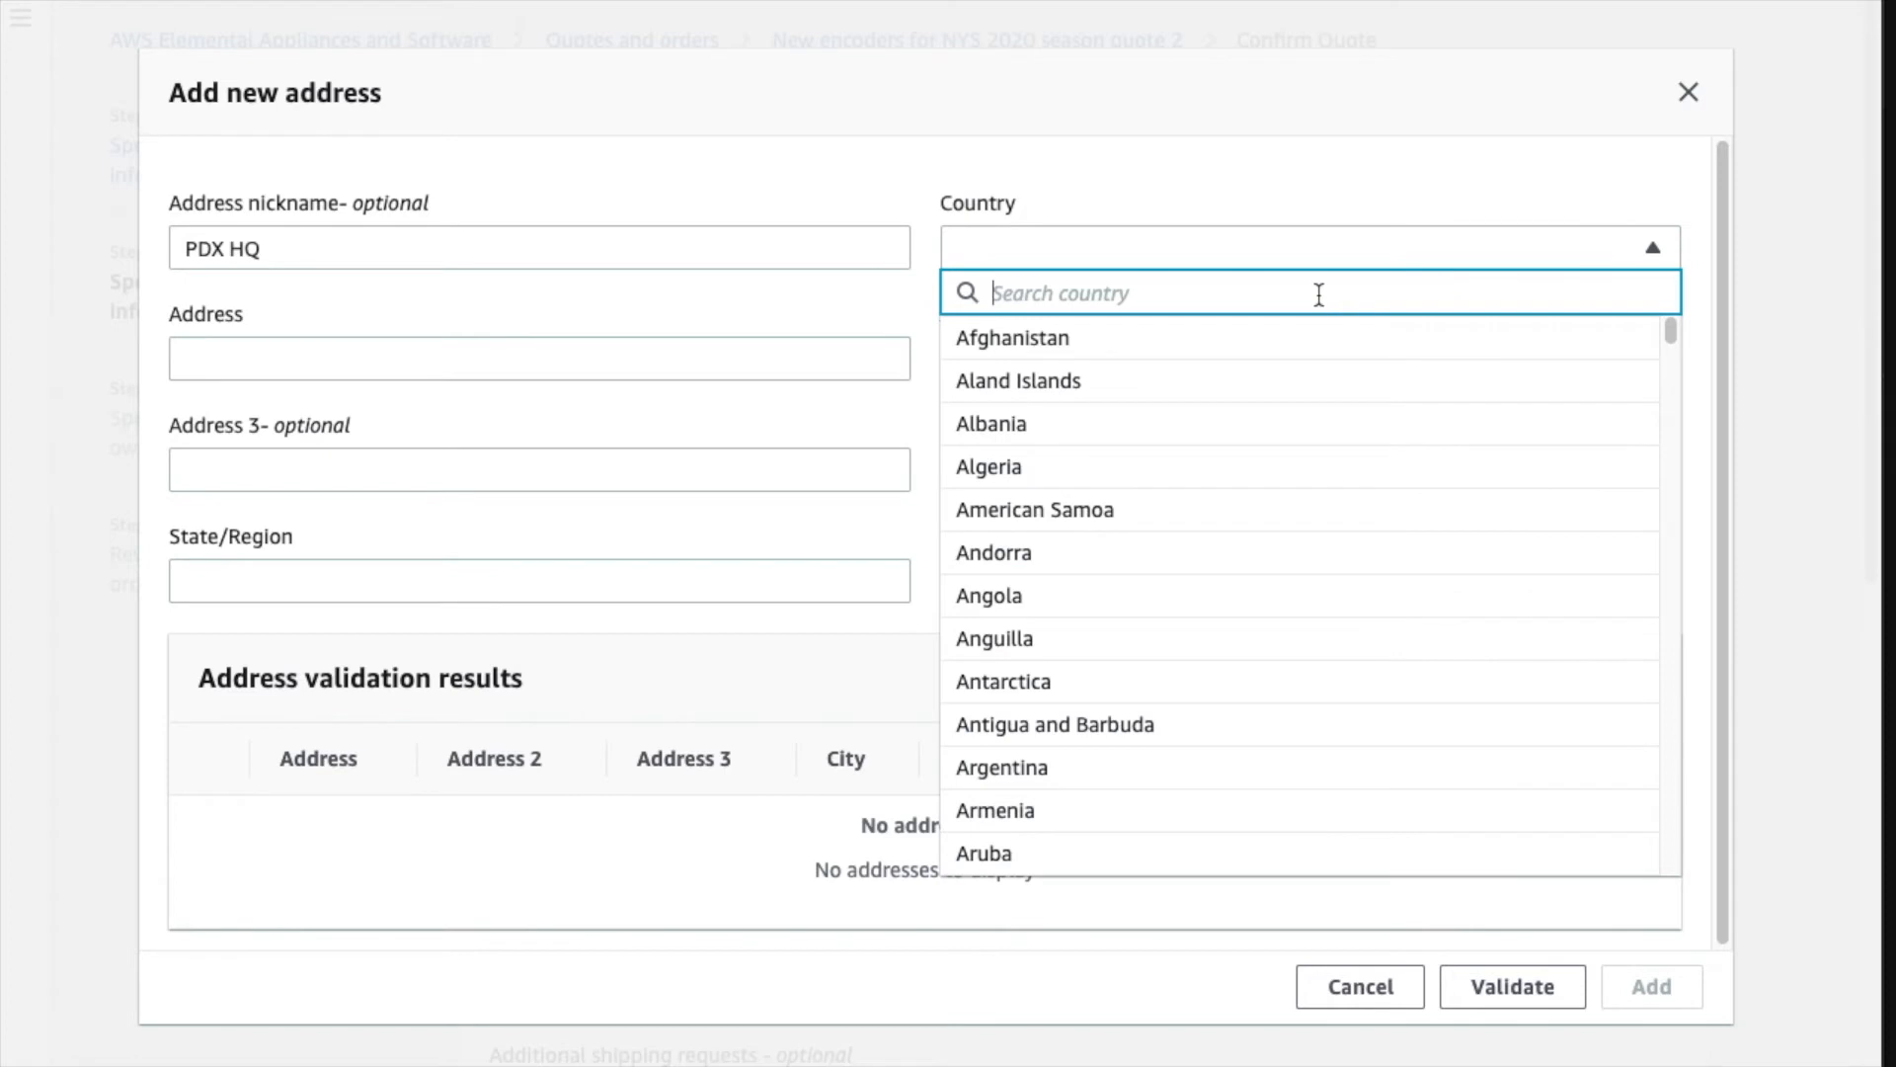
pyautogui.write('united')
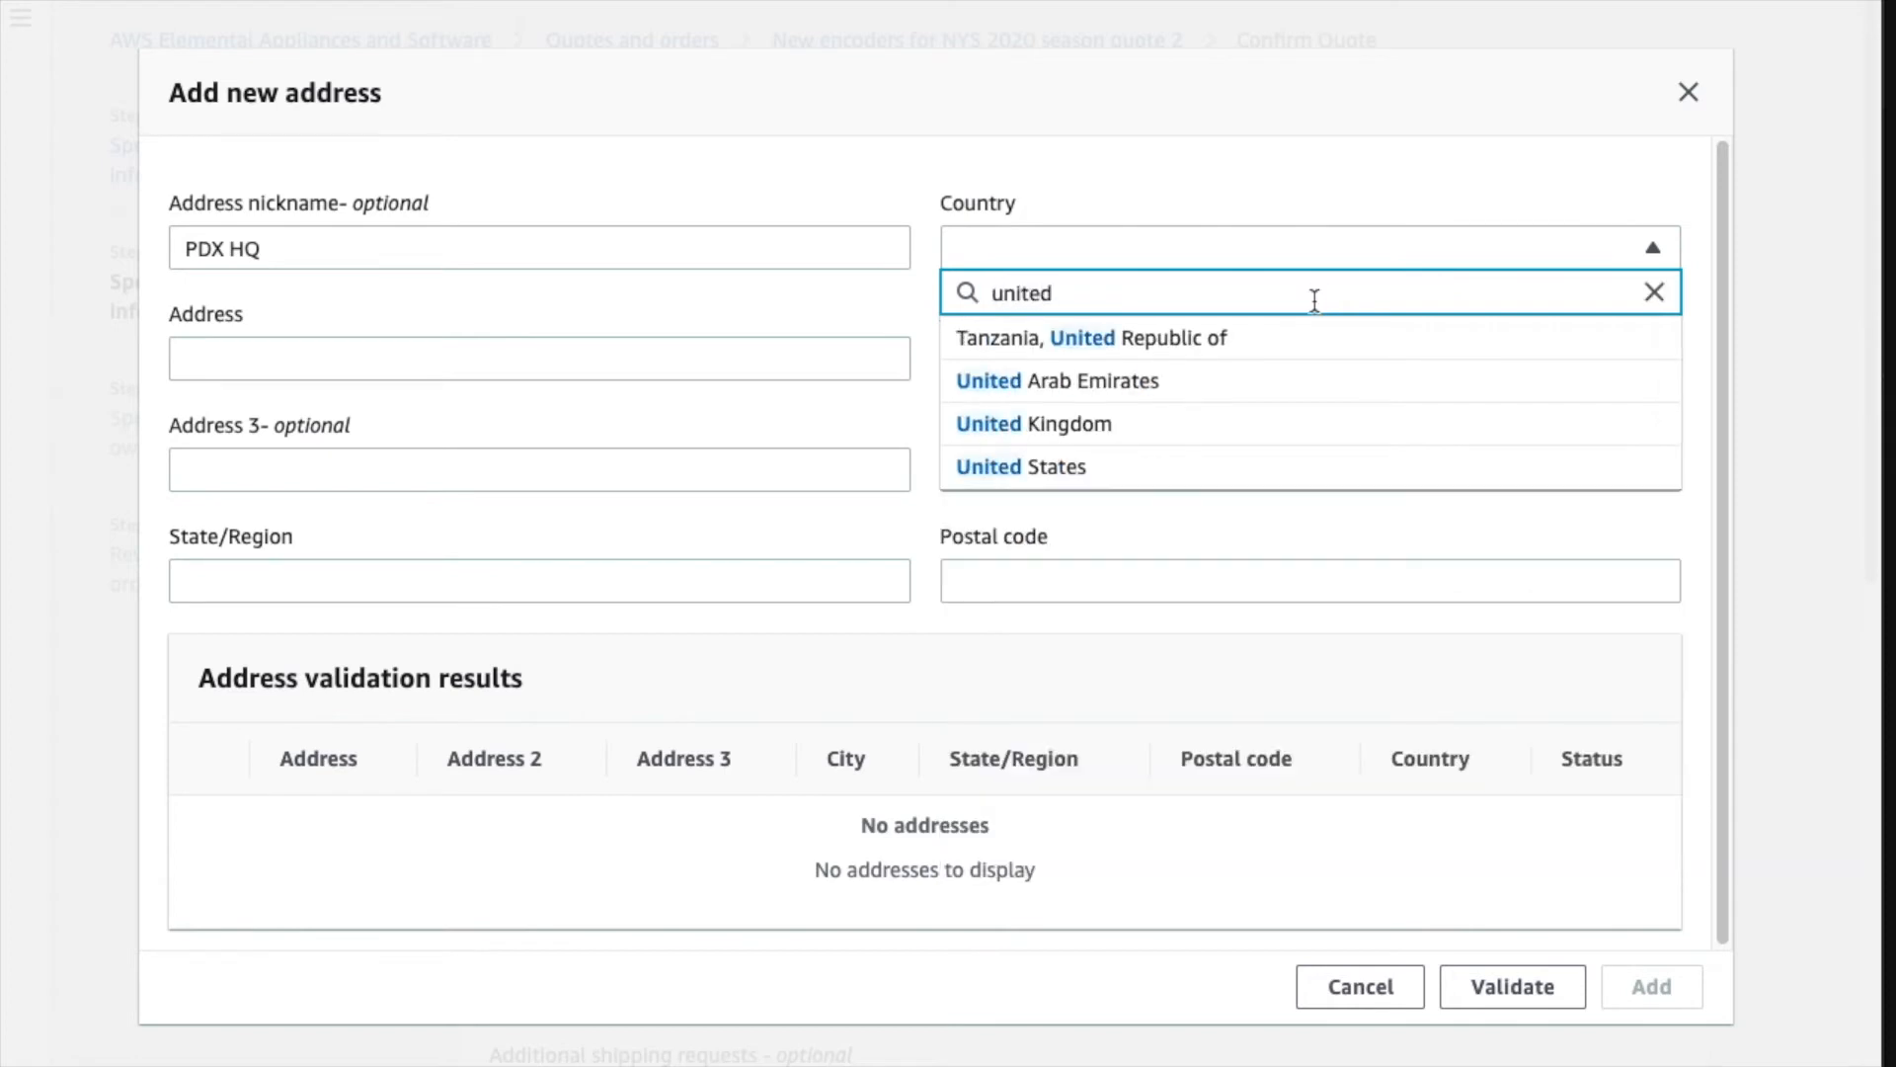
pyautogui.click(1059, 465)
pyautogui.click(613, 361)
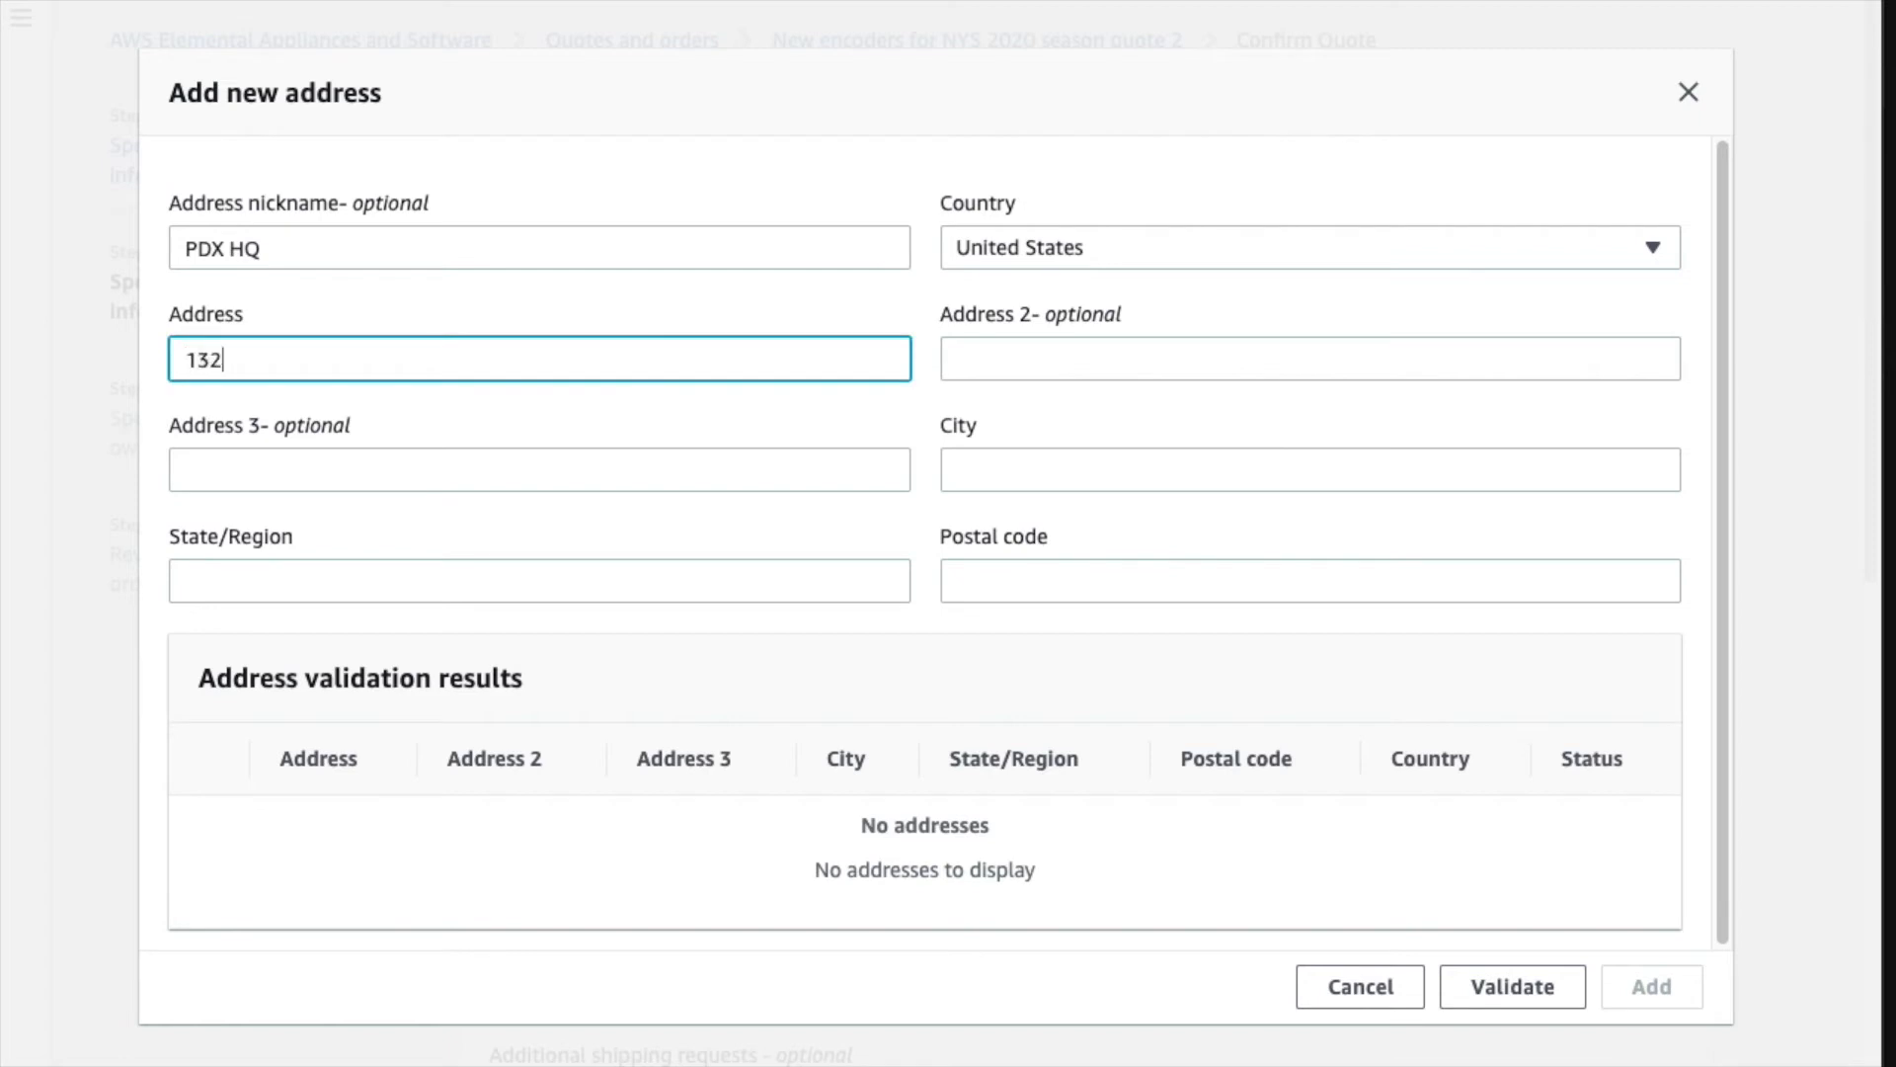
pyautogui.press('Tab')
pyautogui.press('Tab')
pyautogui.press('Tab')
pyautogui.write('Portland')
pyautogui.press('Tab')
pyautogui.write('OR')
pyautogui.press('Tab')
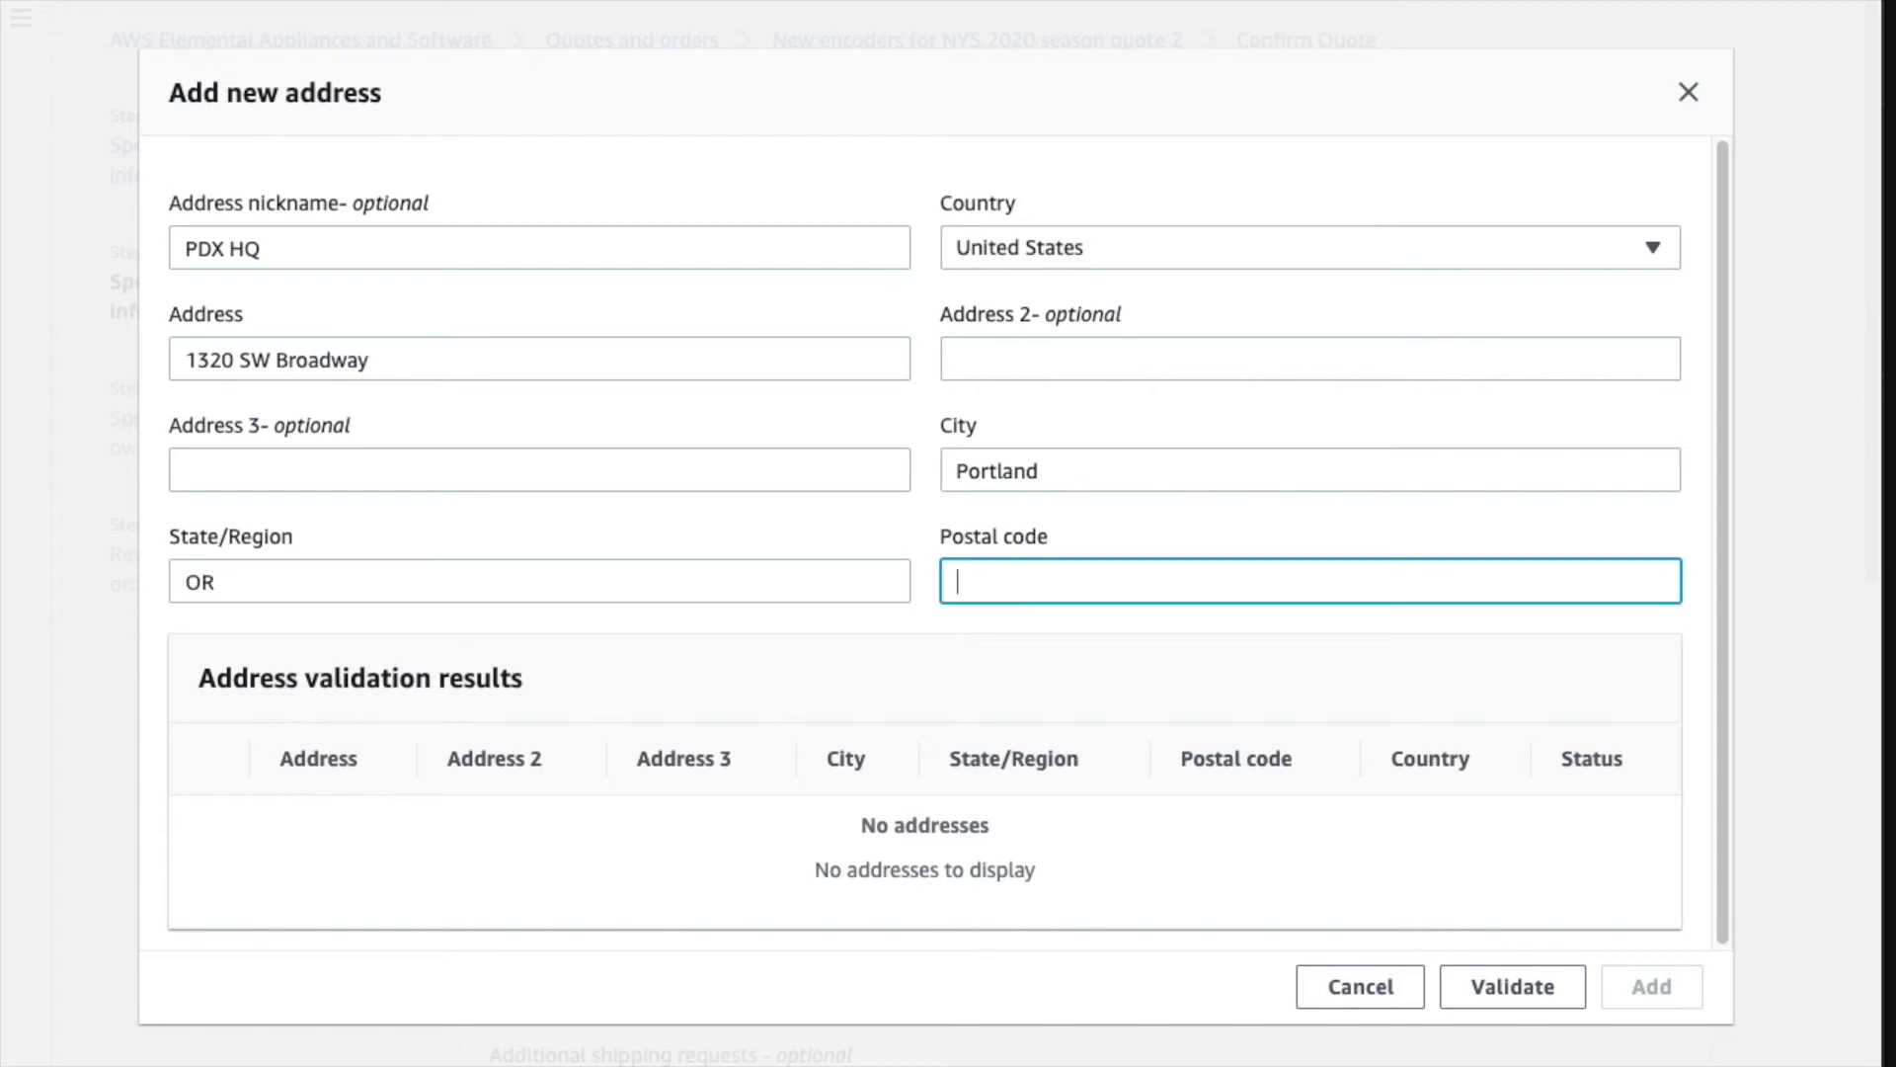
pyautogui.write('97201')
# - Validate the address, pick the 97201-3427 version, and add it as the delivery address
pyautogui.click(1543, 991)
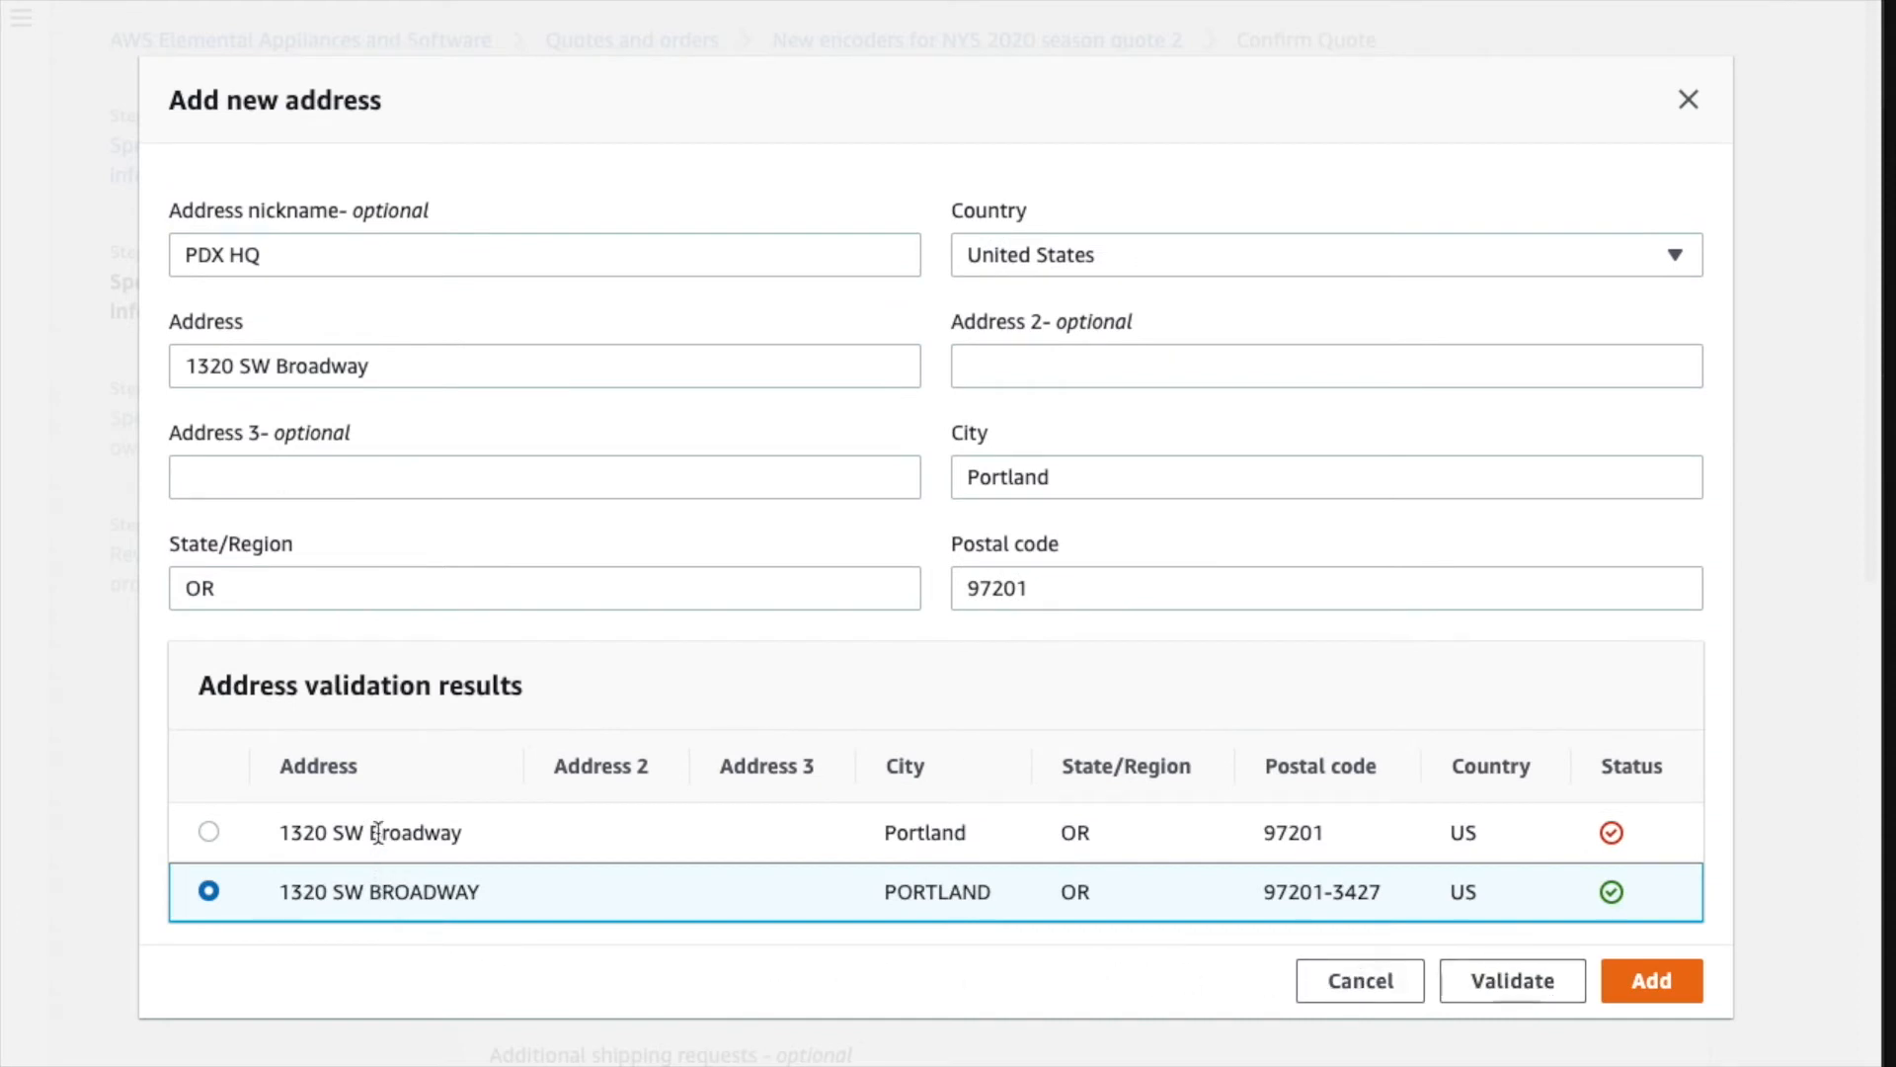
pyautogui.click(215, 835)
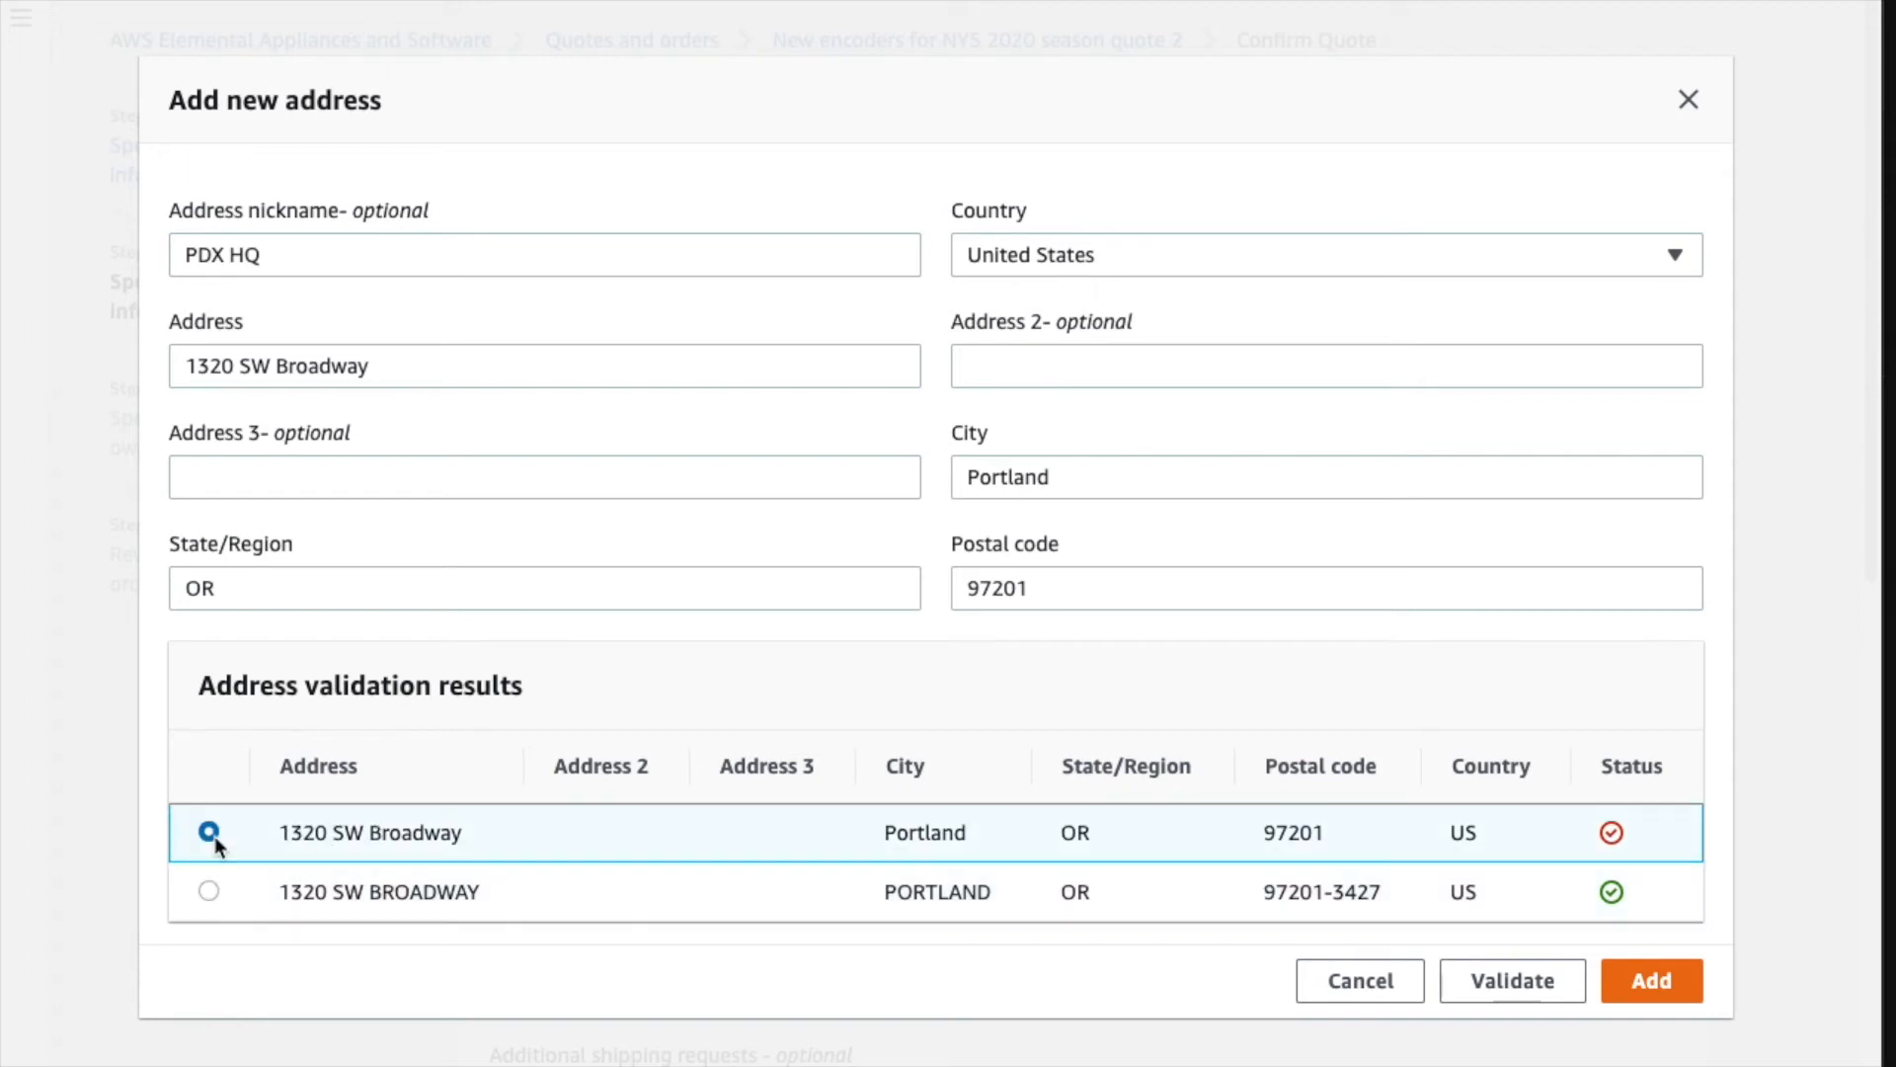
pyautogui.click(211, 894)
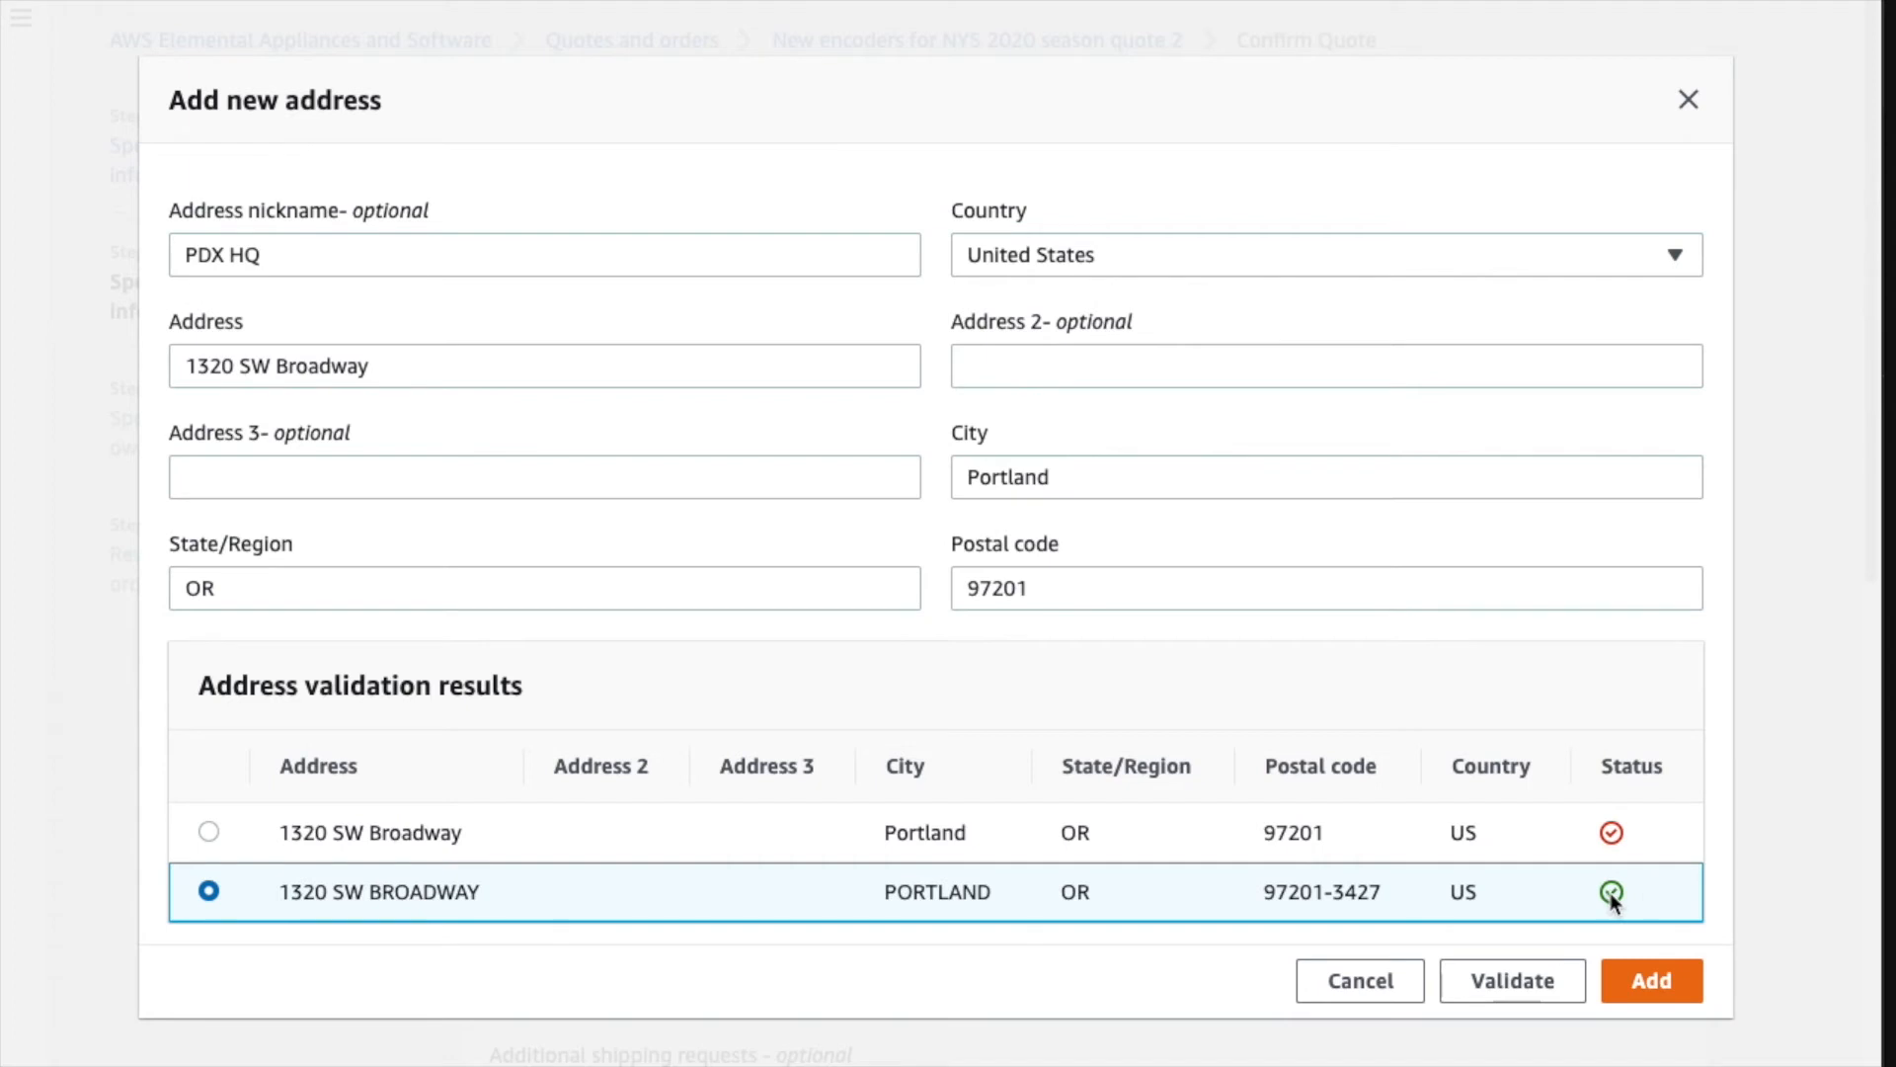
pyautogui.click(1659, 988)
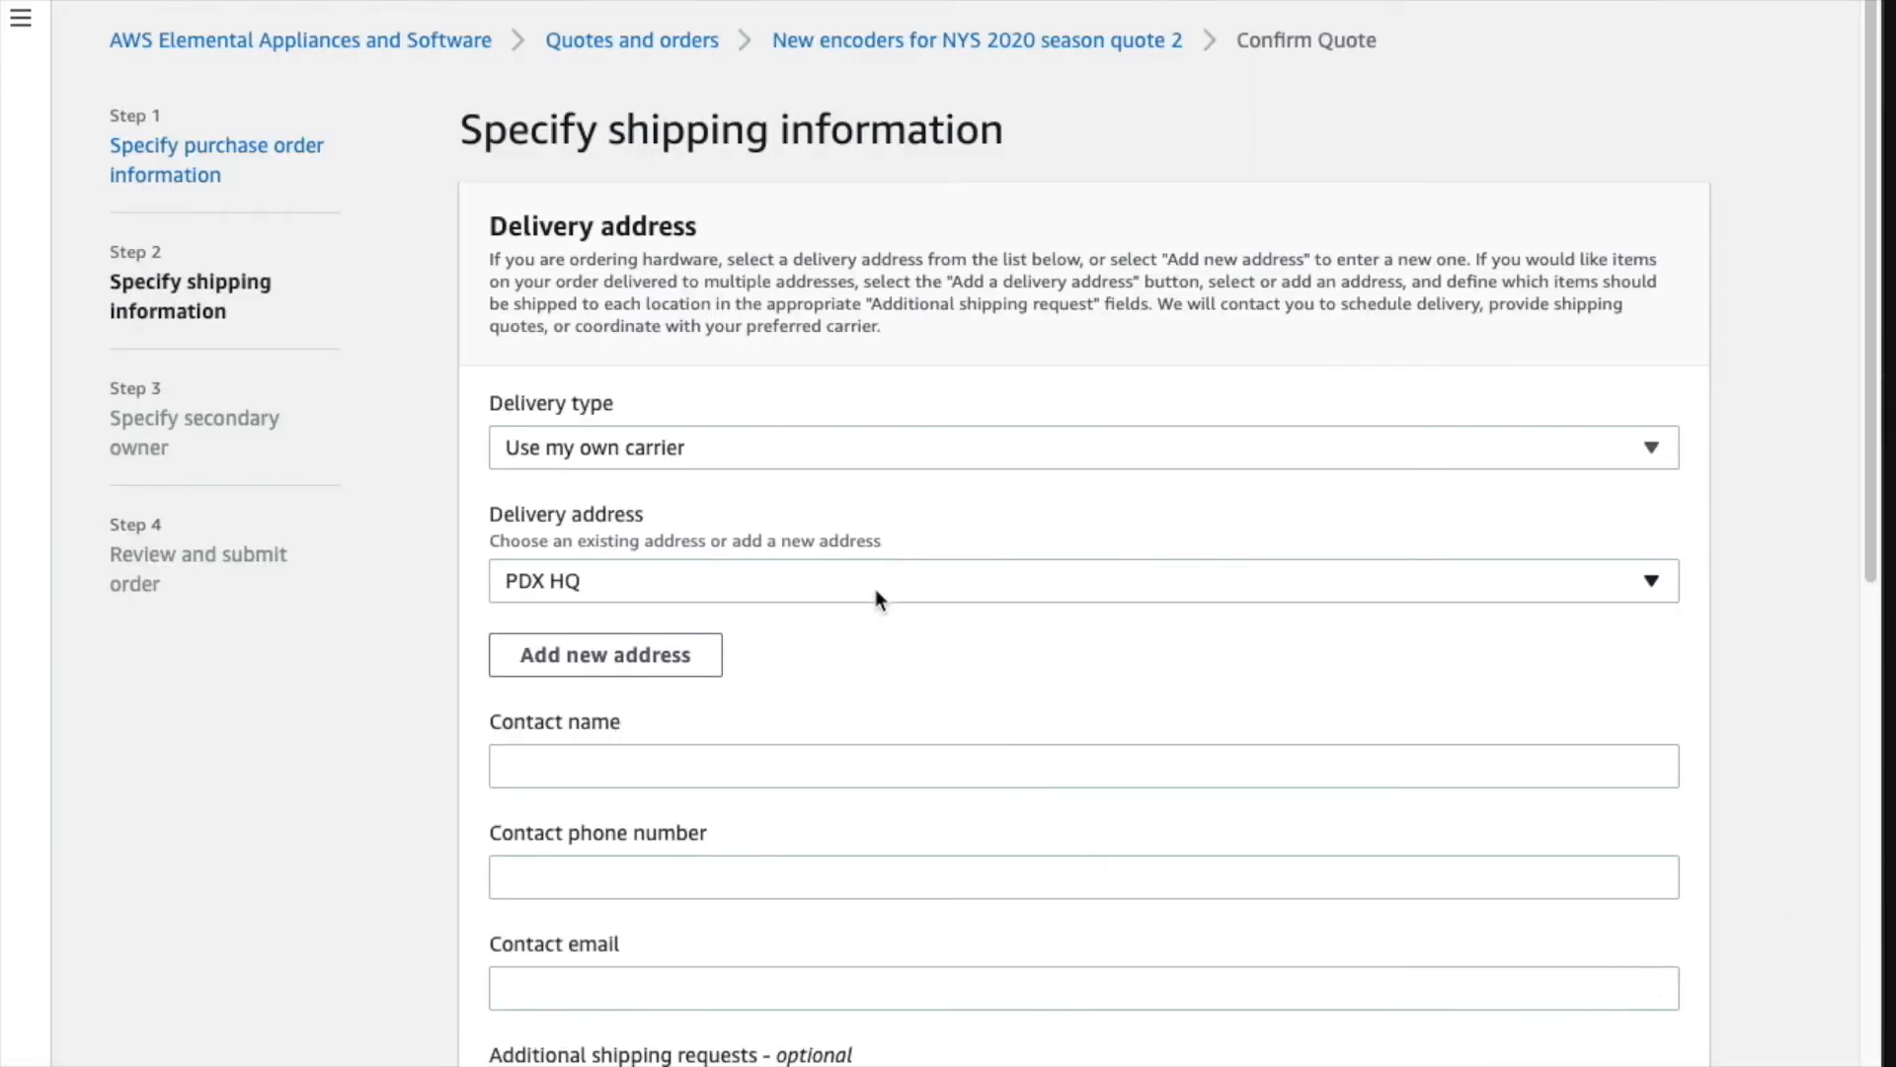
# - Fill in the delivery contact's full name, phone number and e-mail address
pyautogui.click(957, 766)
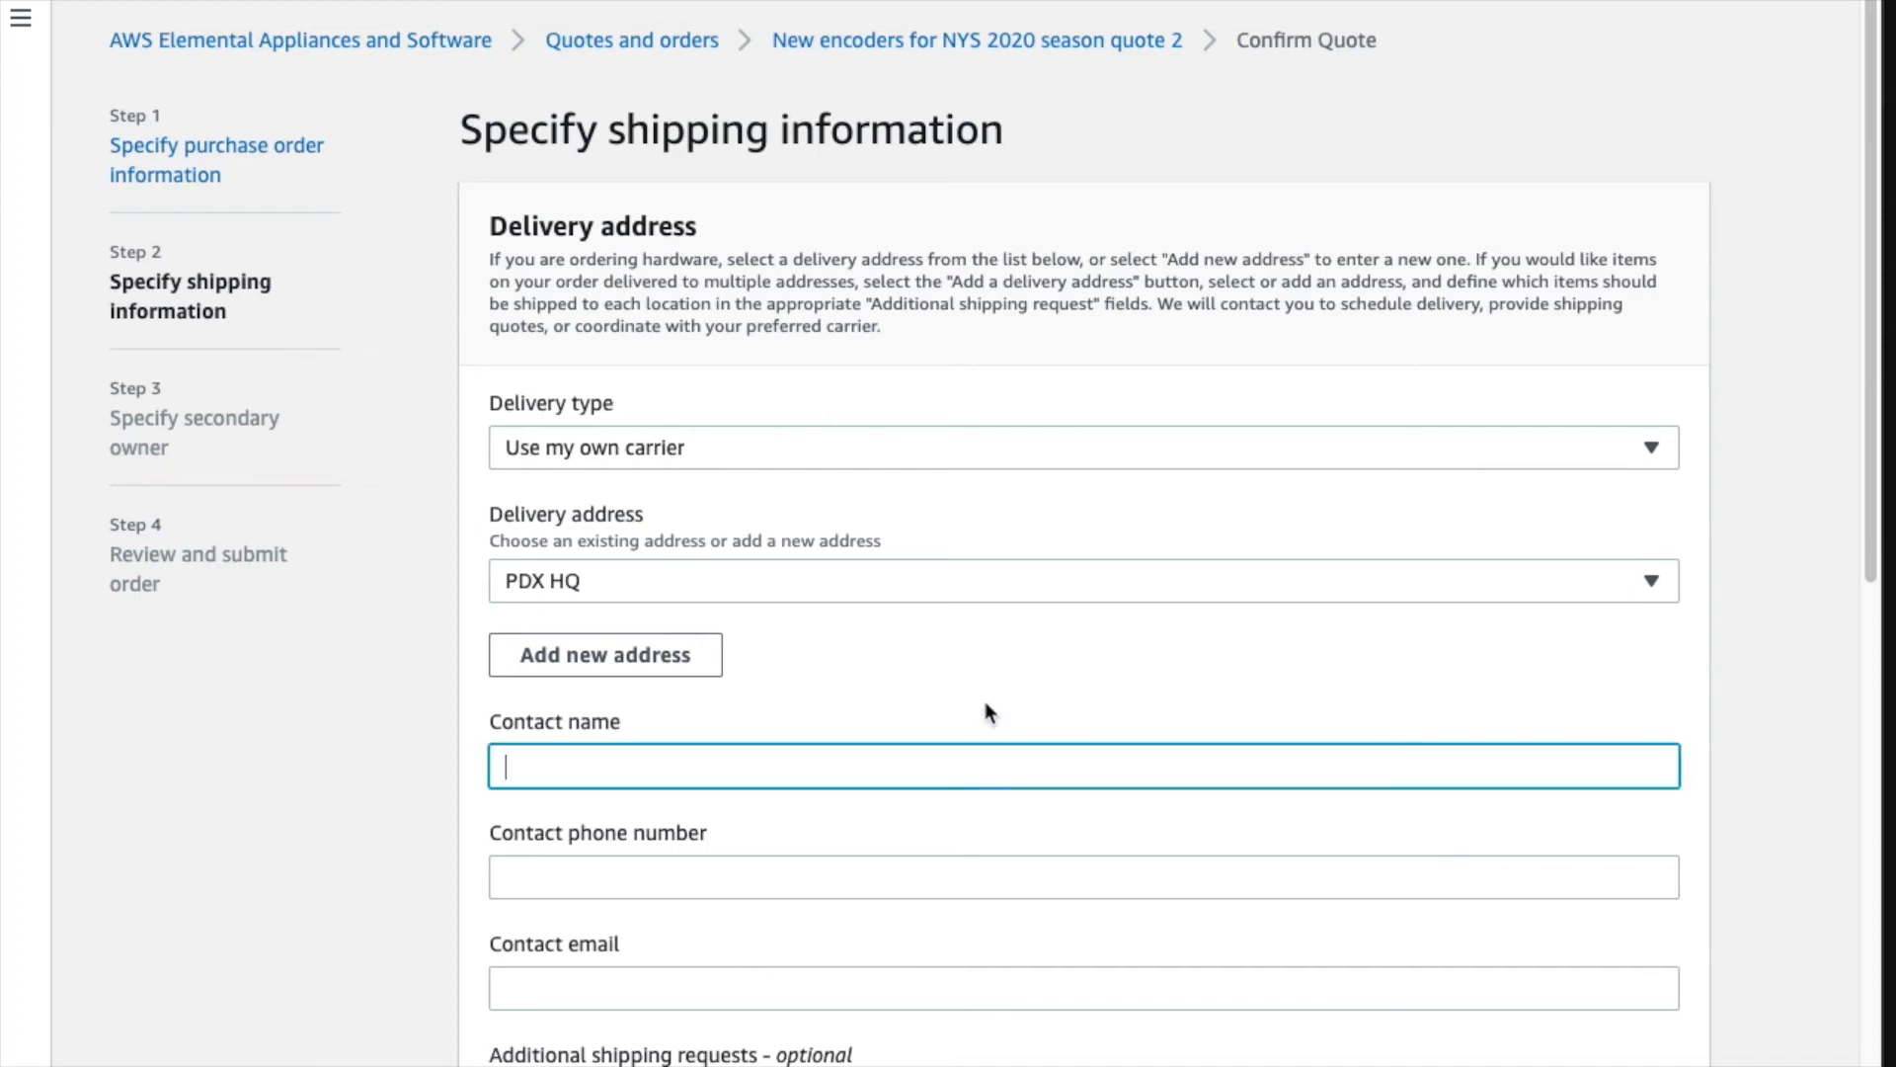
pyautogui.press('Tab')
pyautogui.write('5')
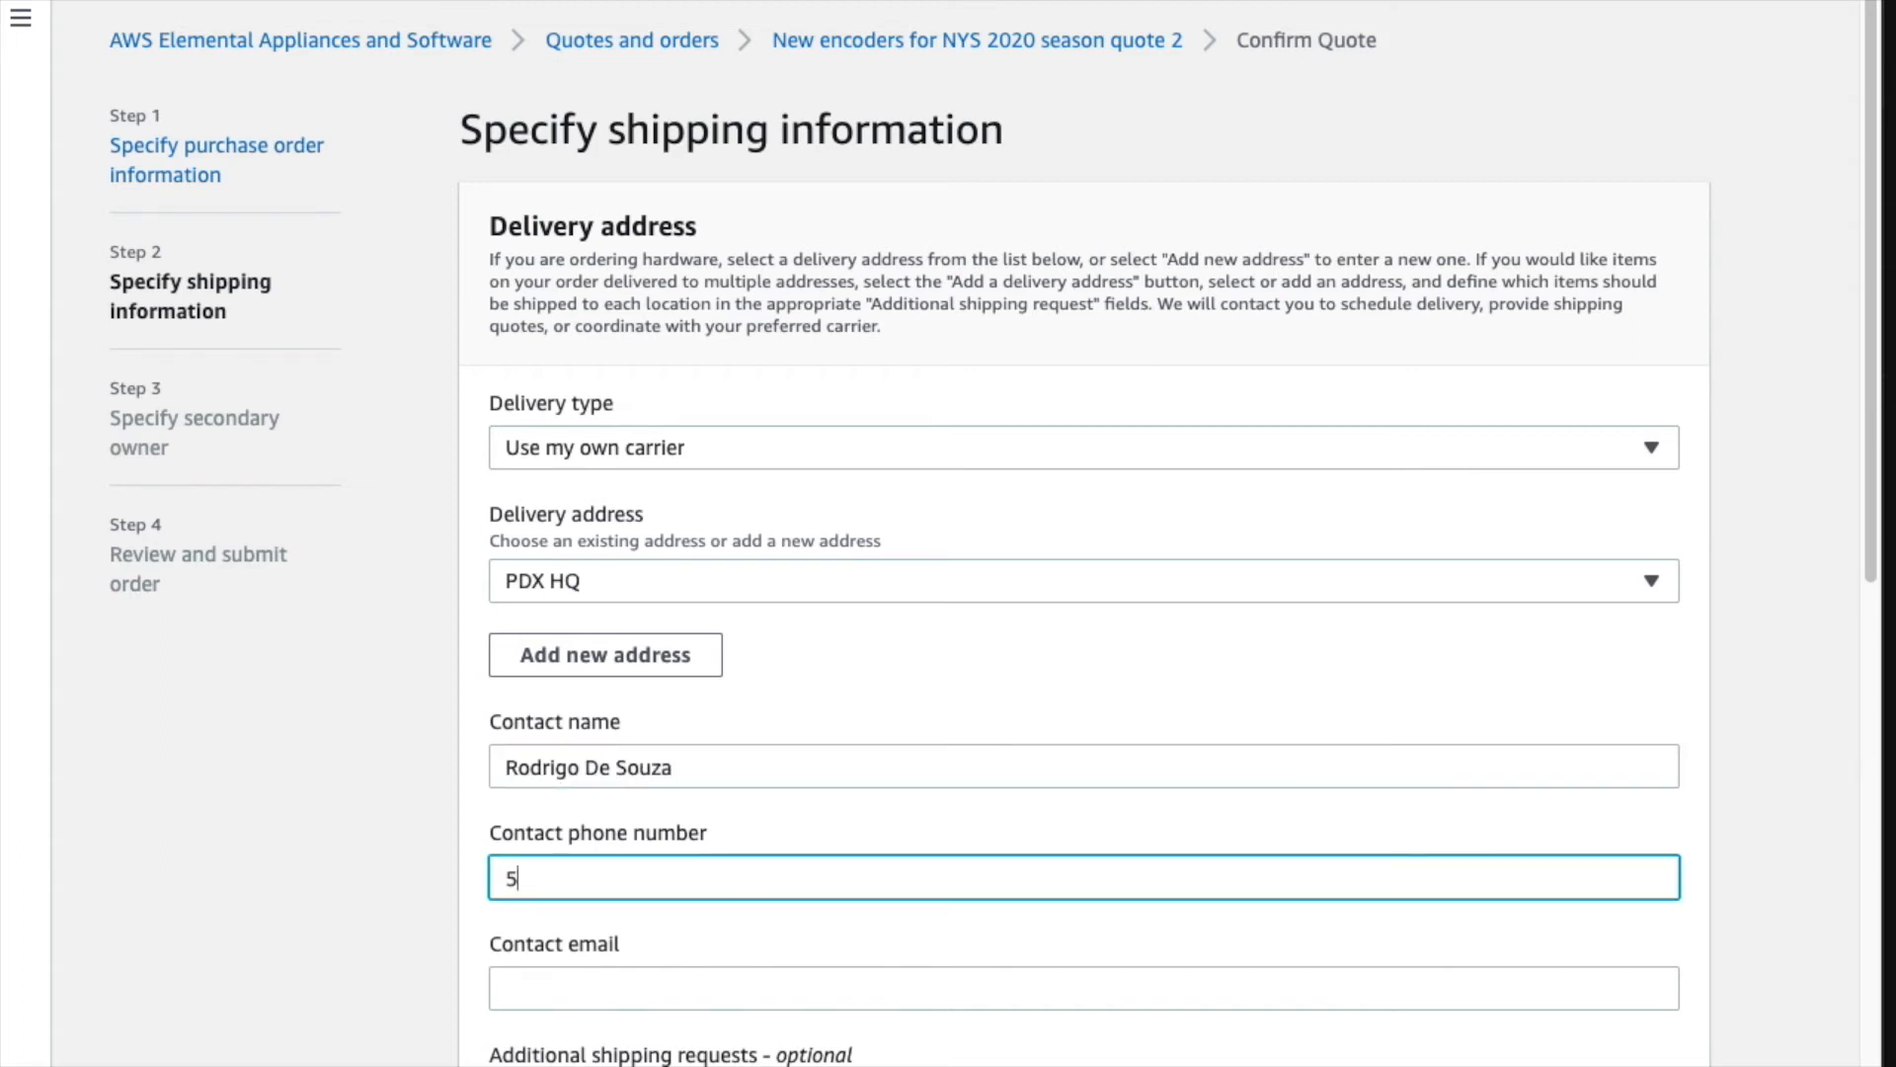
pyautogui.write('55-555-5555')
pyautogui.press('Tab')
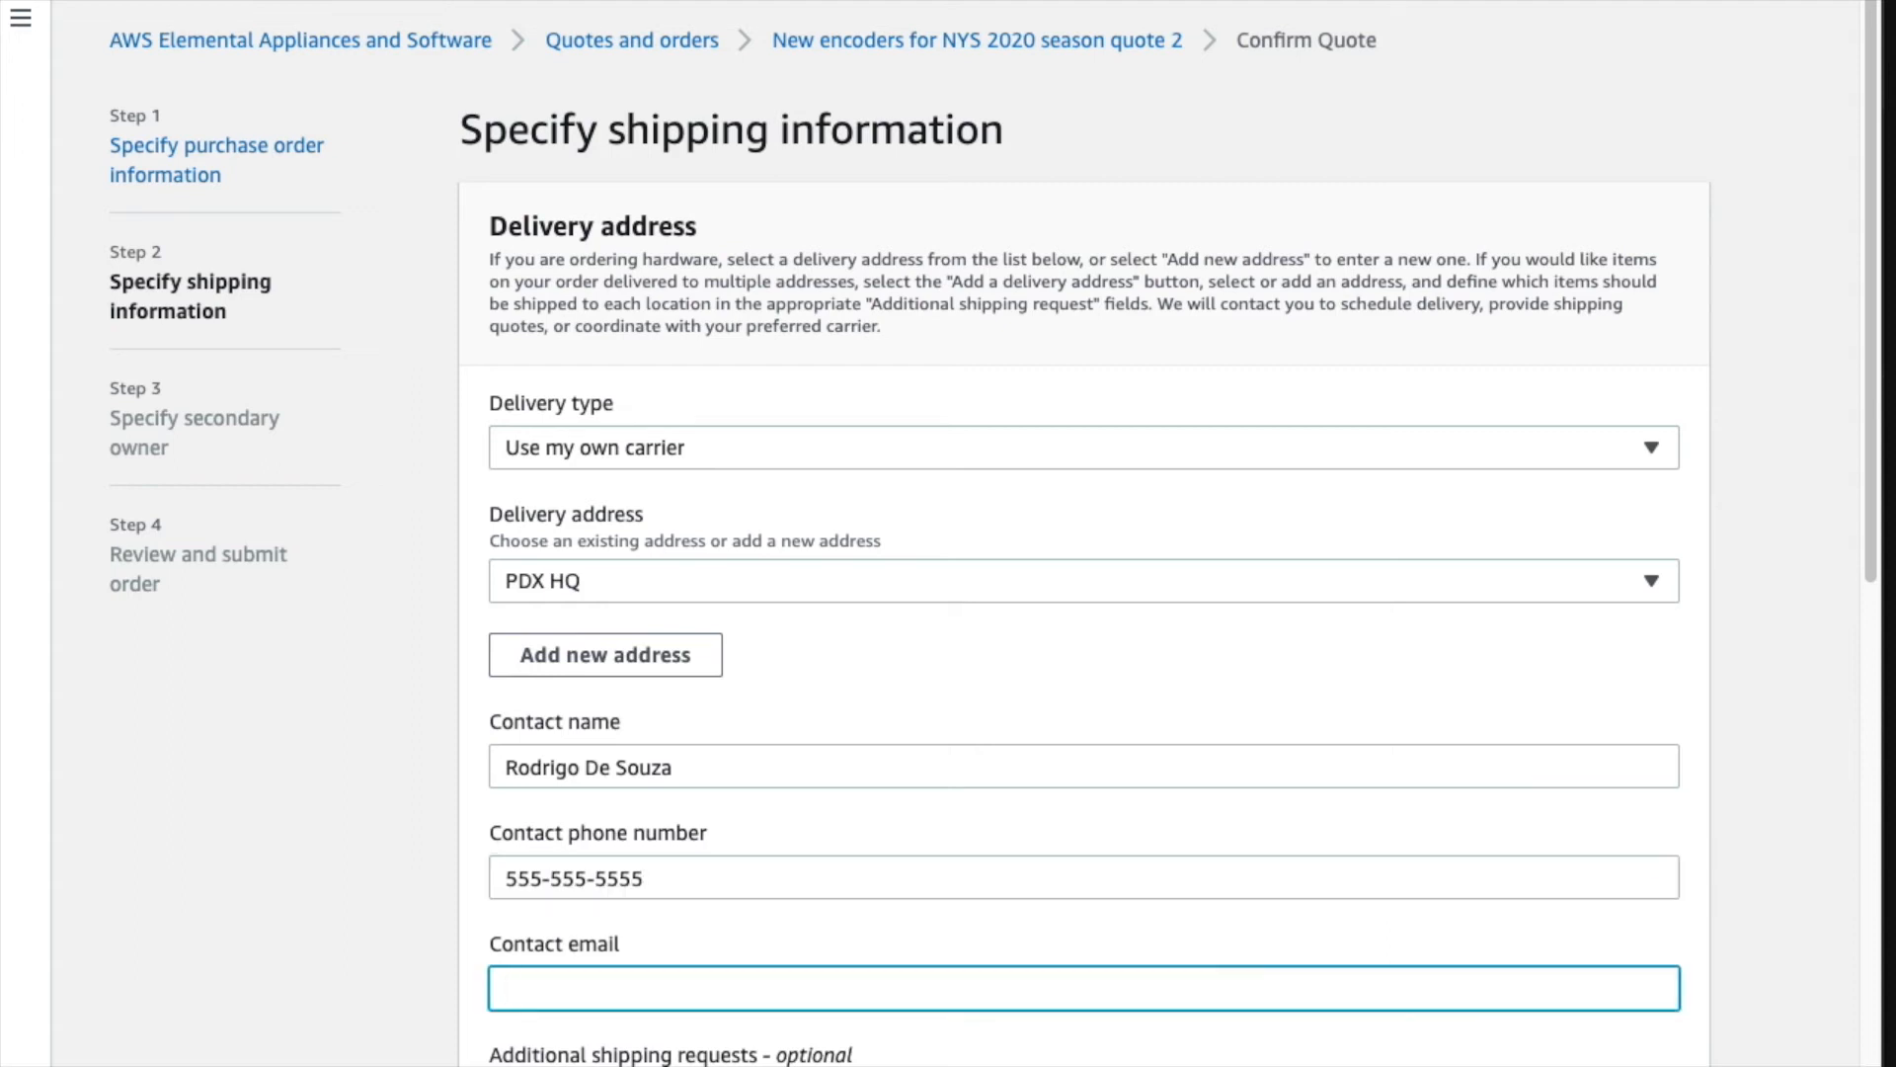
pyautogui.write('mozart')
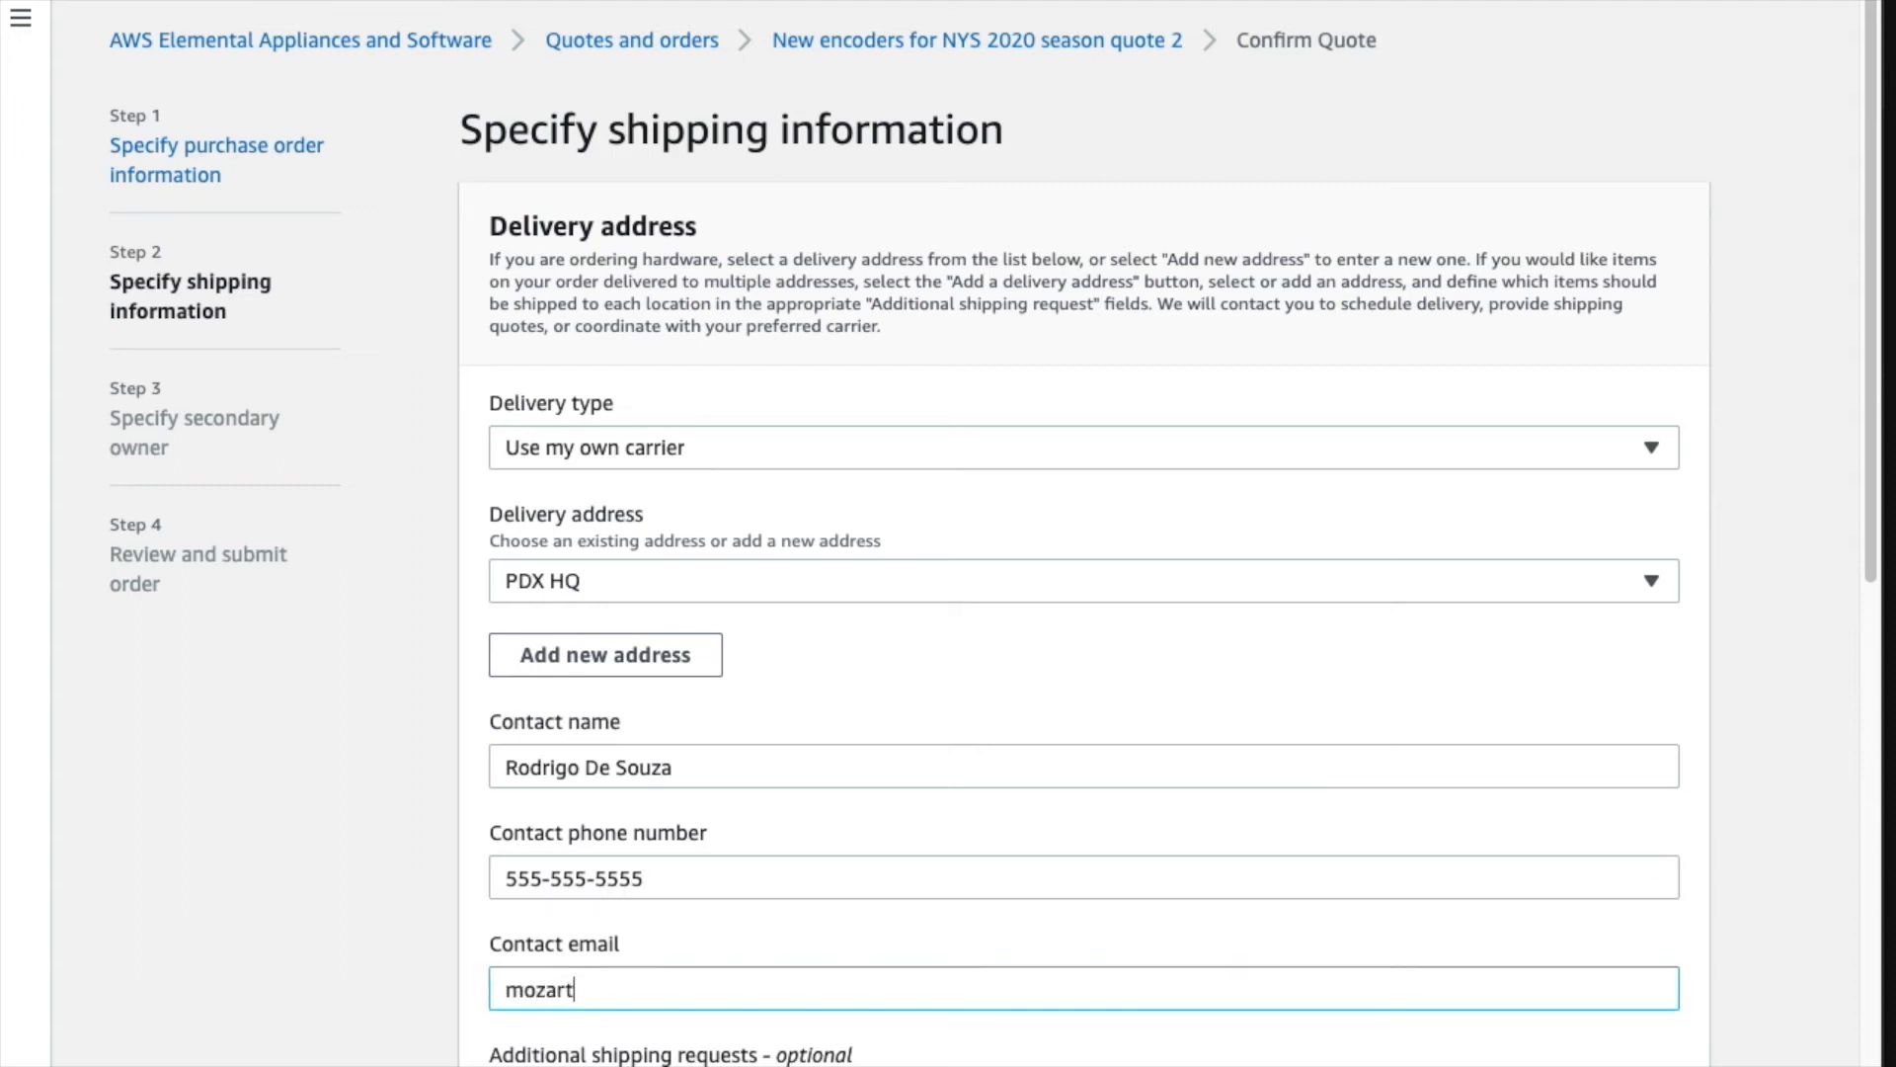
pyautogui.write('jungle@sample.com')
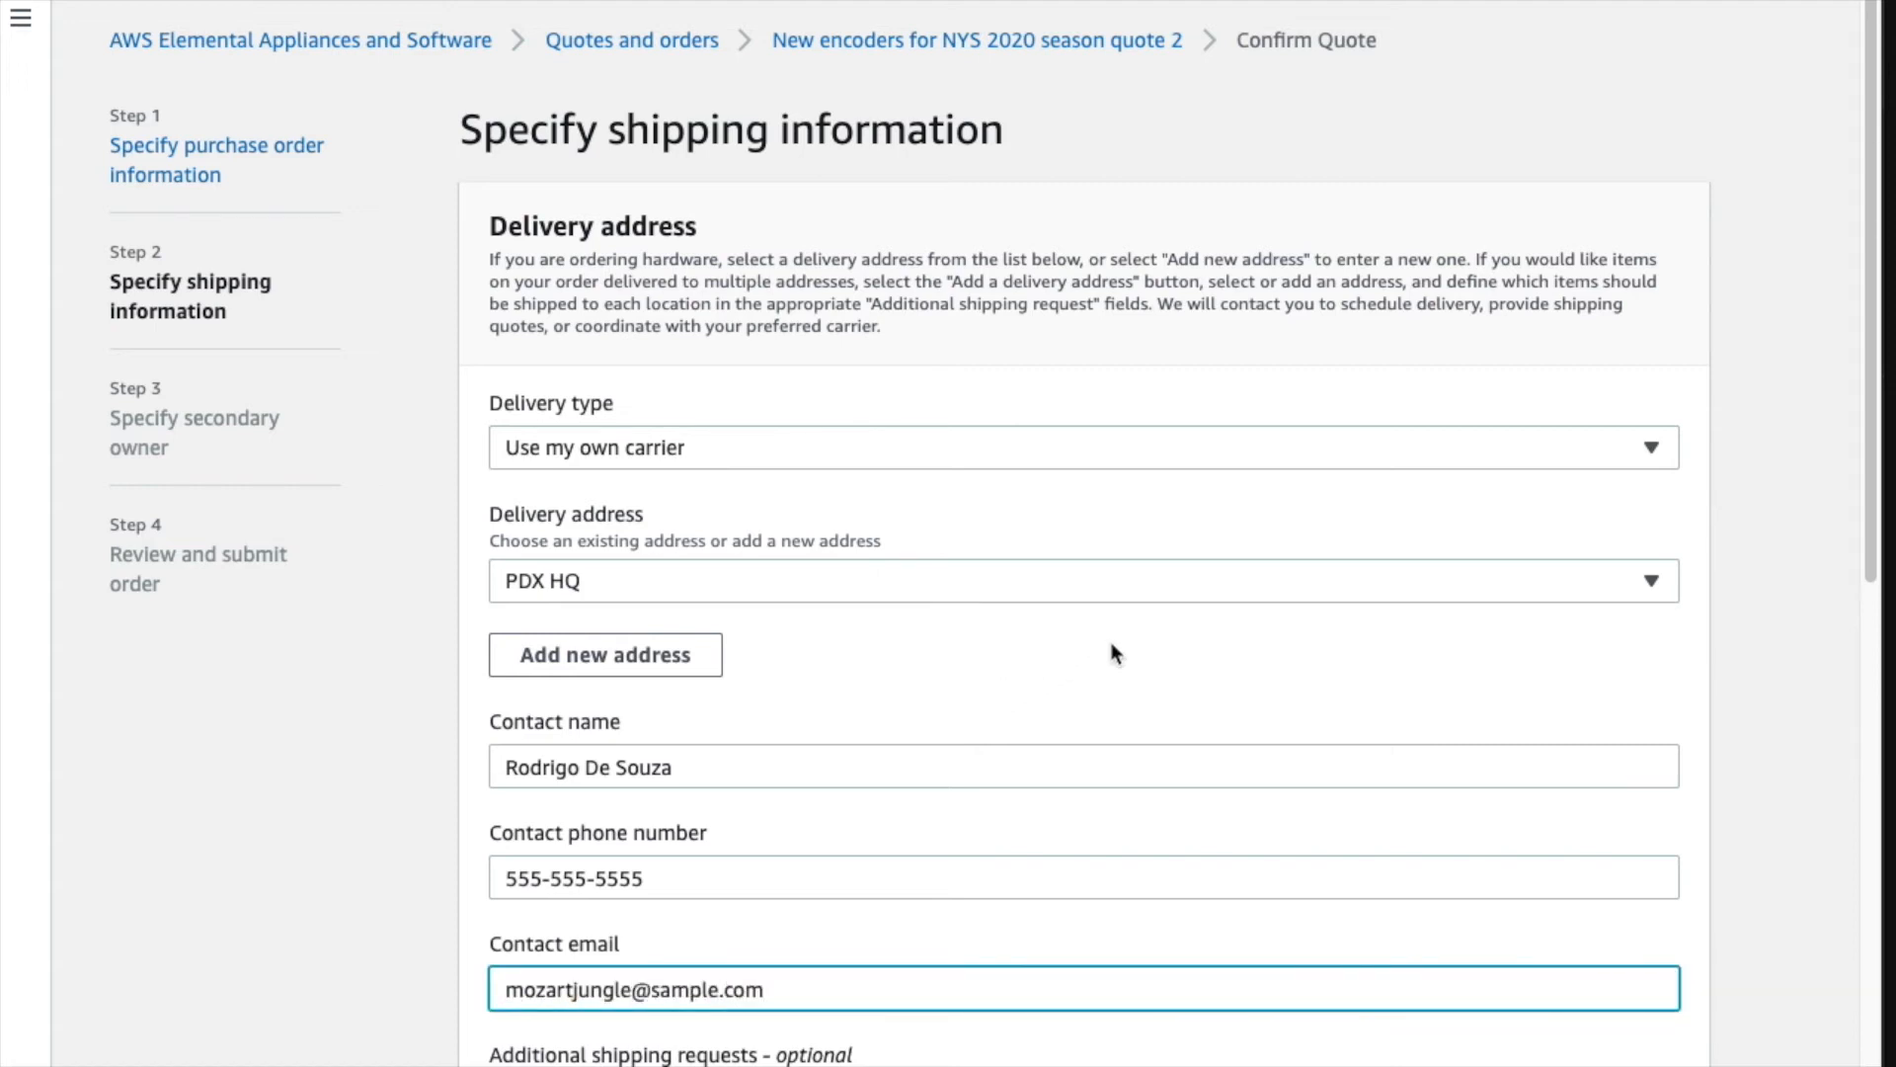
pyautogui.scroll(-4, 1111, 642)
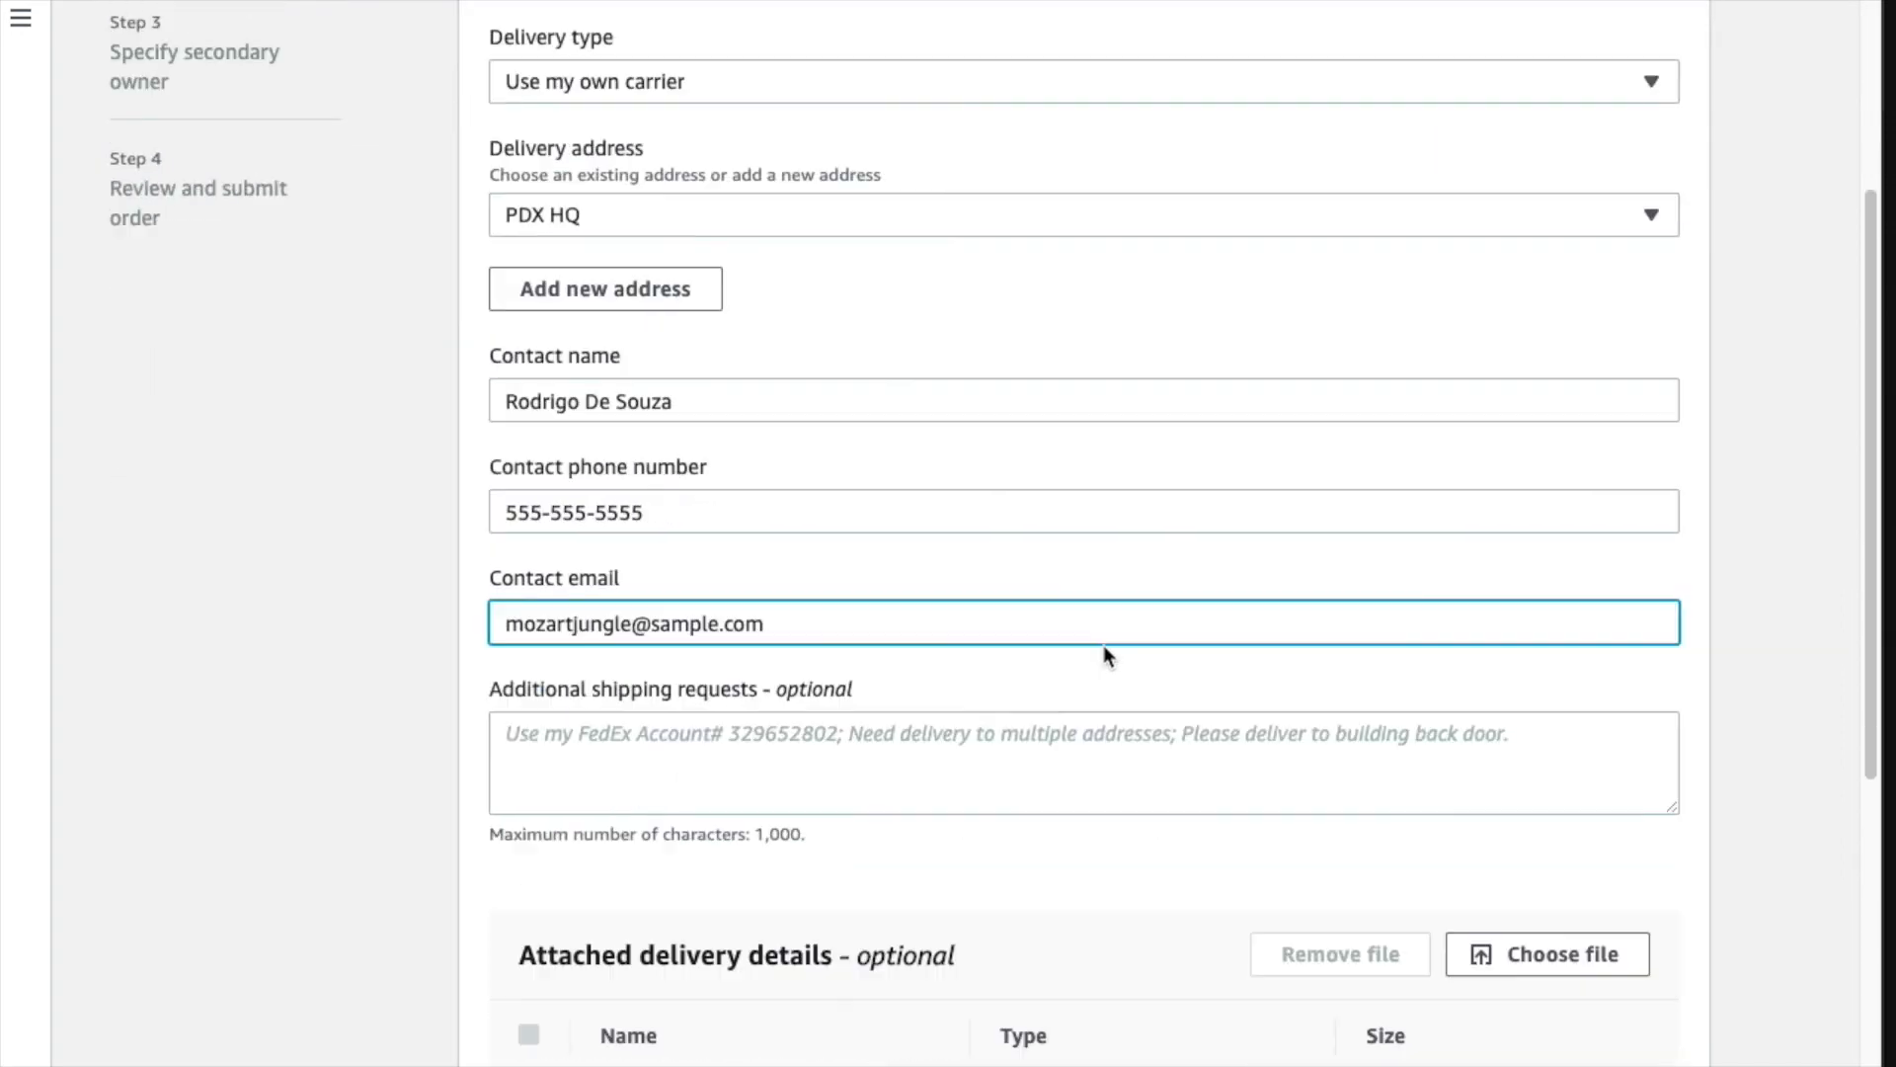
# - Add an Additional shipping requests note asking to use the customer's UPS account number
pyautogui.click(988, 733)
pyautogui.write('Ple')
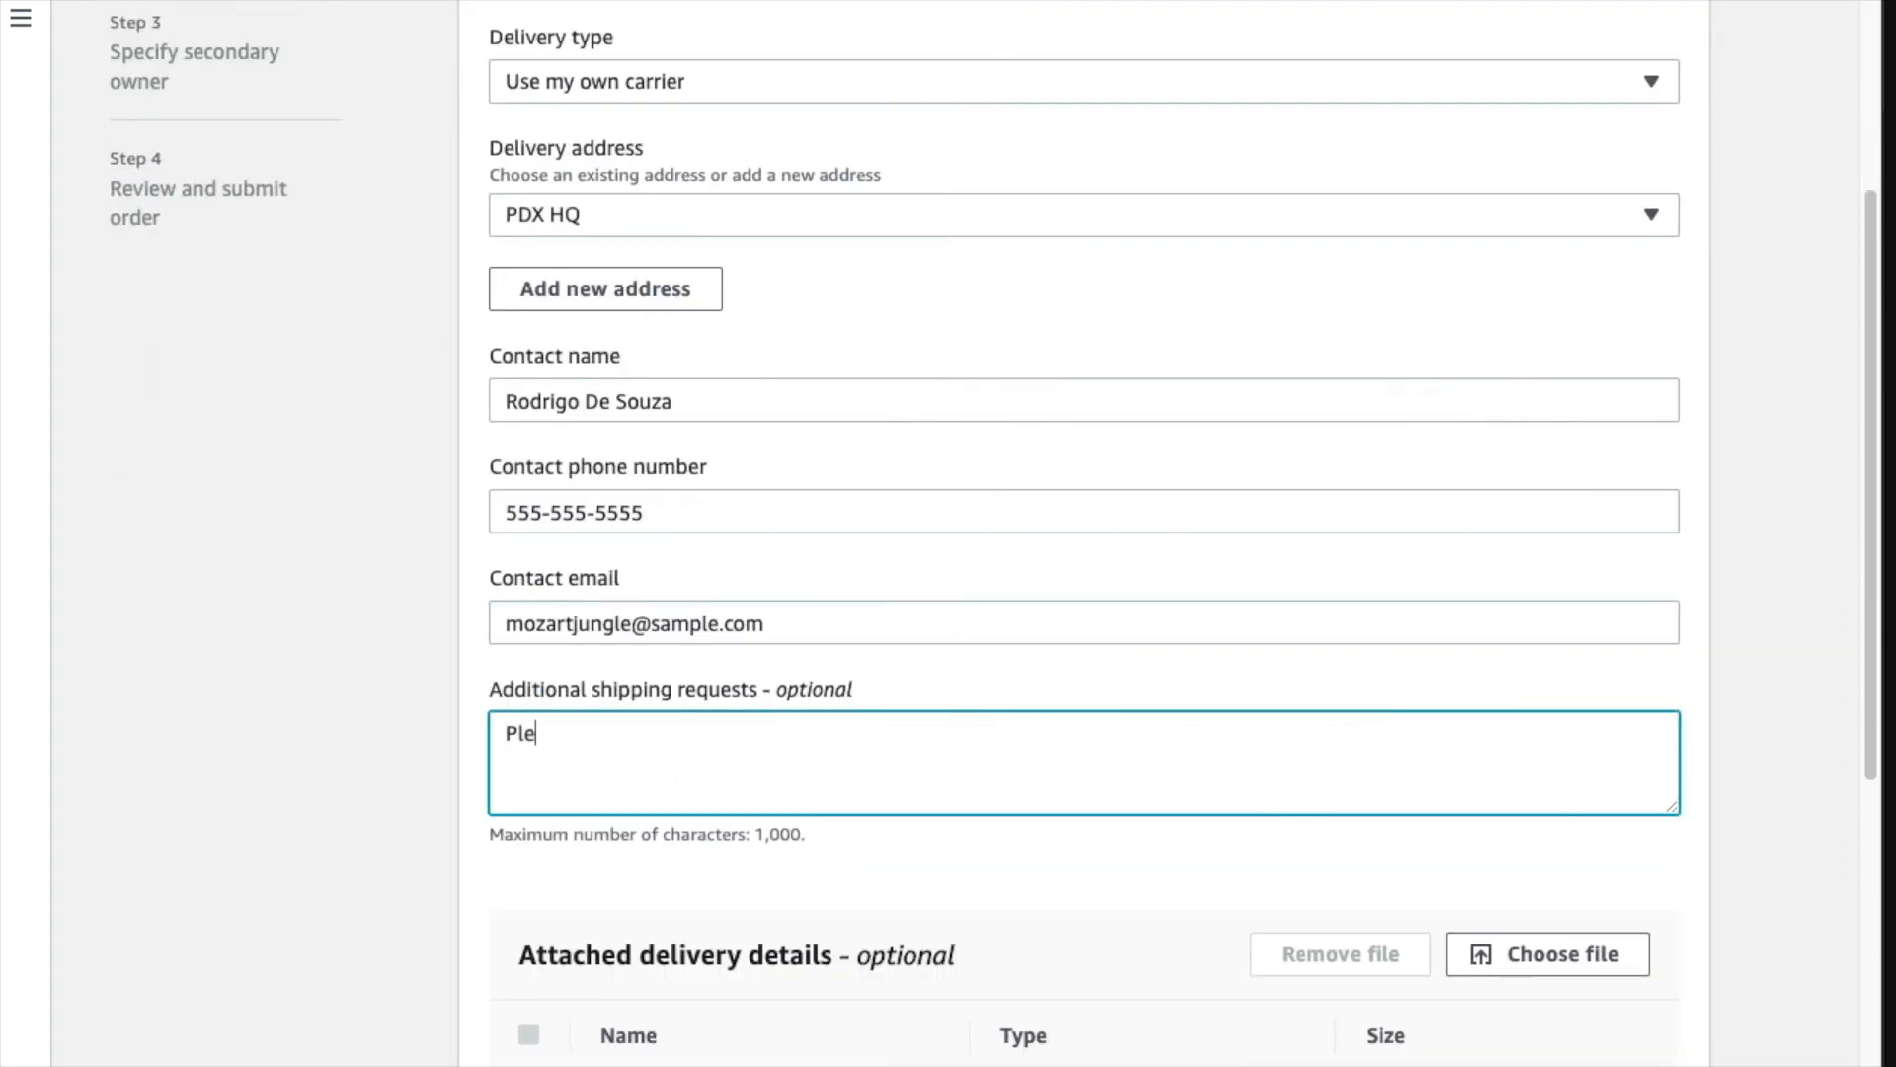
pyautogui.write('ase use my UPS acco')
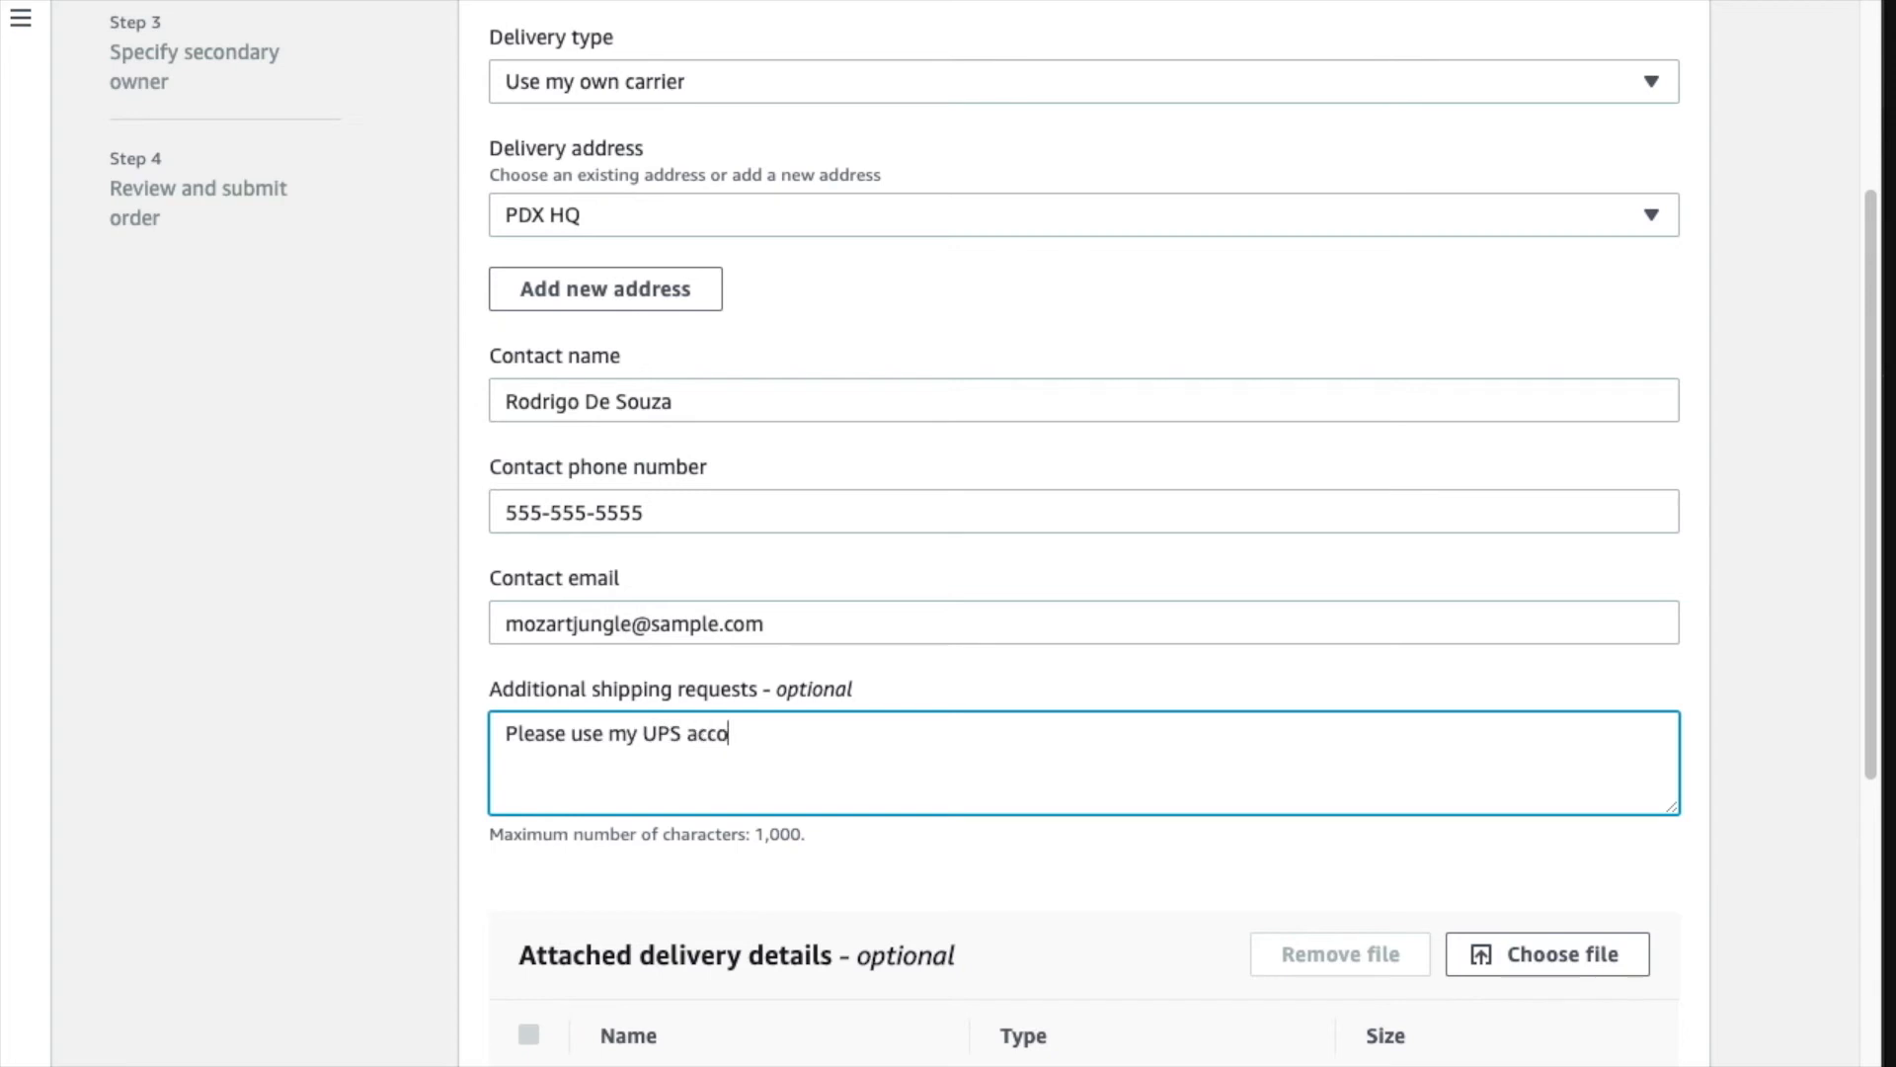
pyautogui.write('unt # 123456')
pyautogui.scroll(-2, 1274, 731)
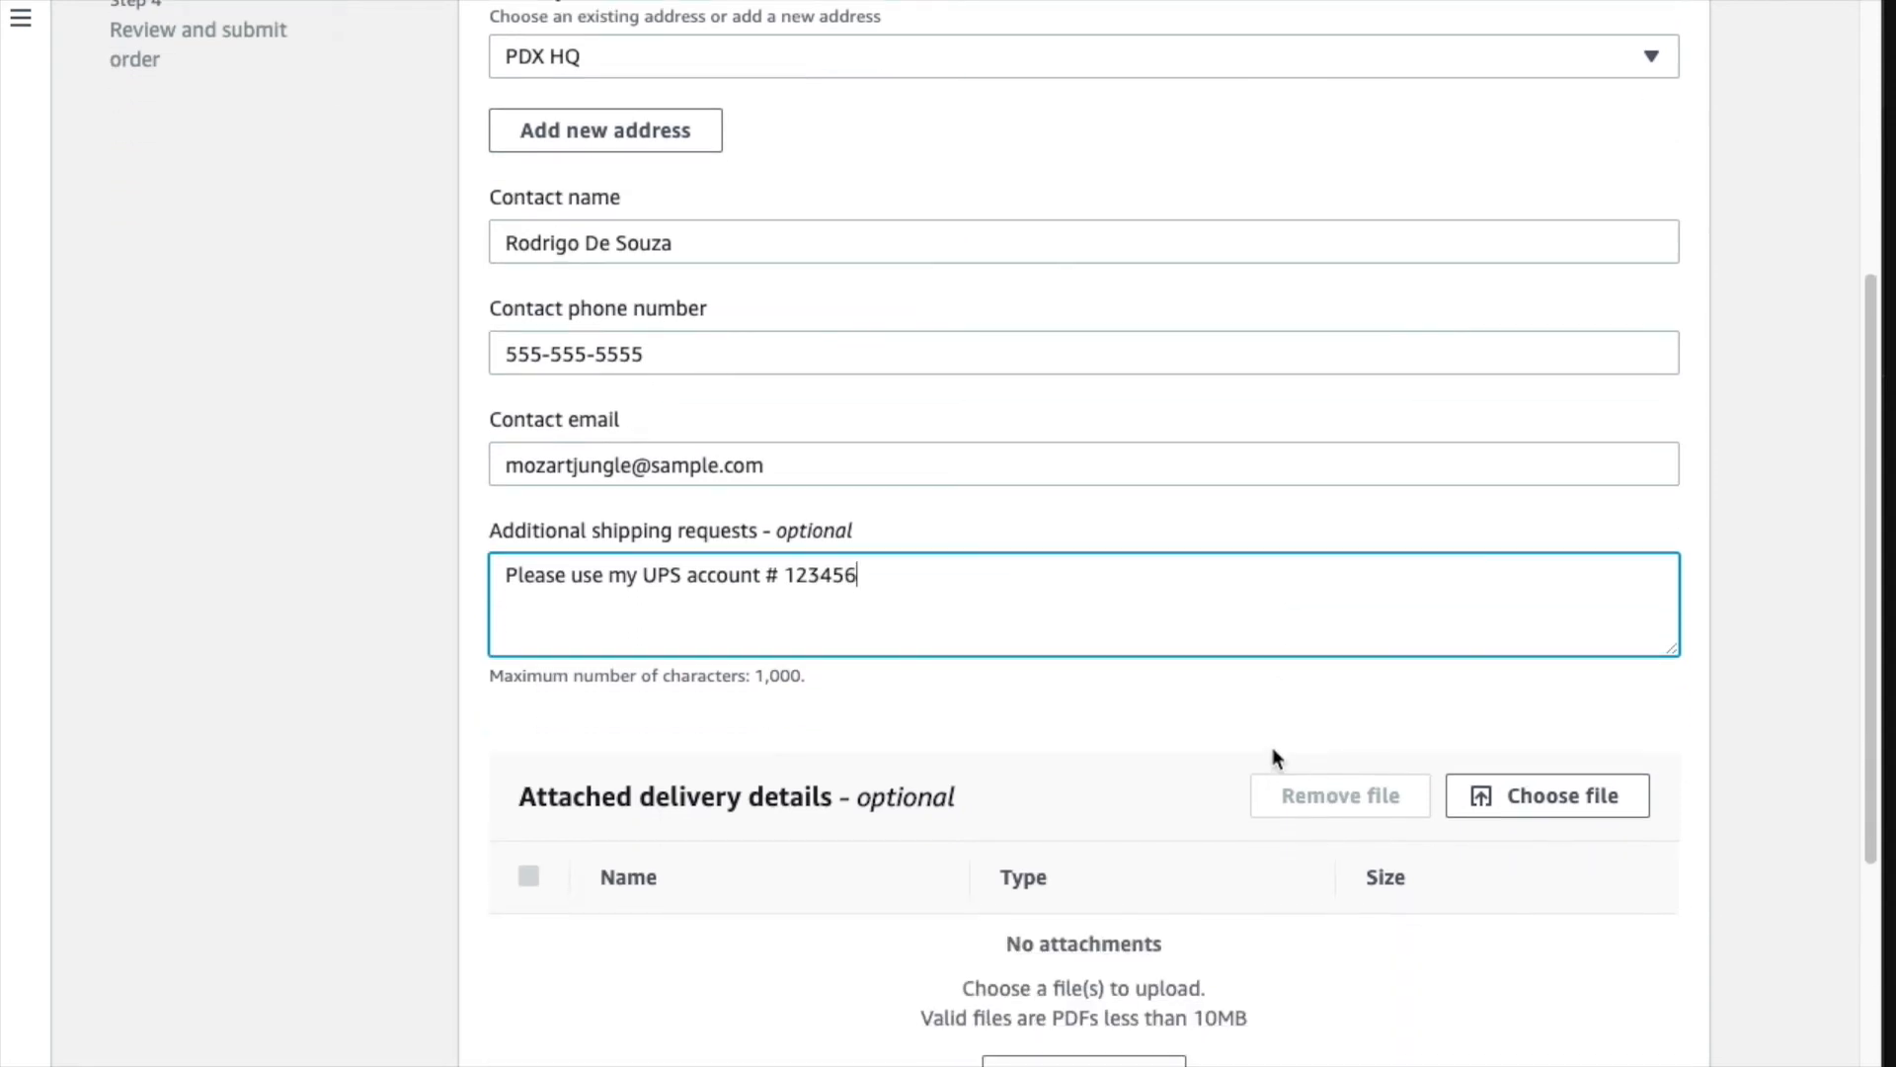
pyautogui.scroll(-5, 1274, 746)
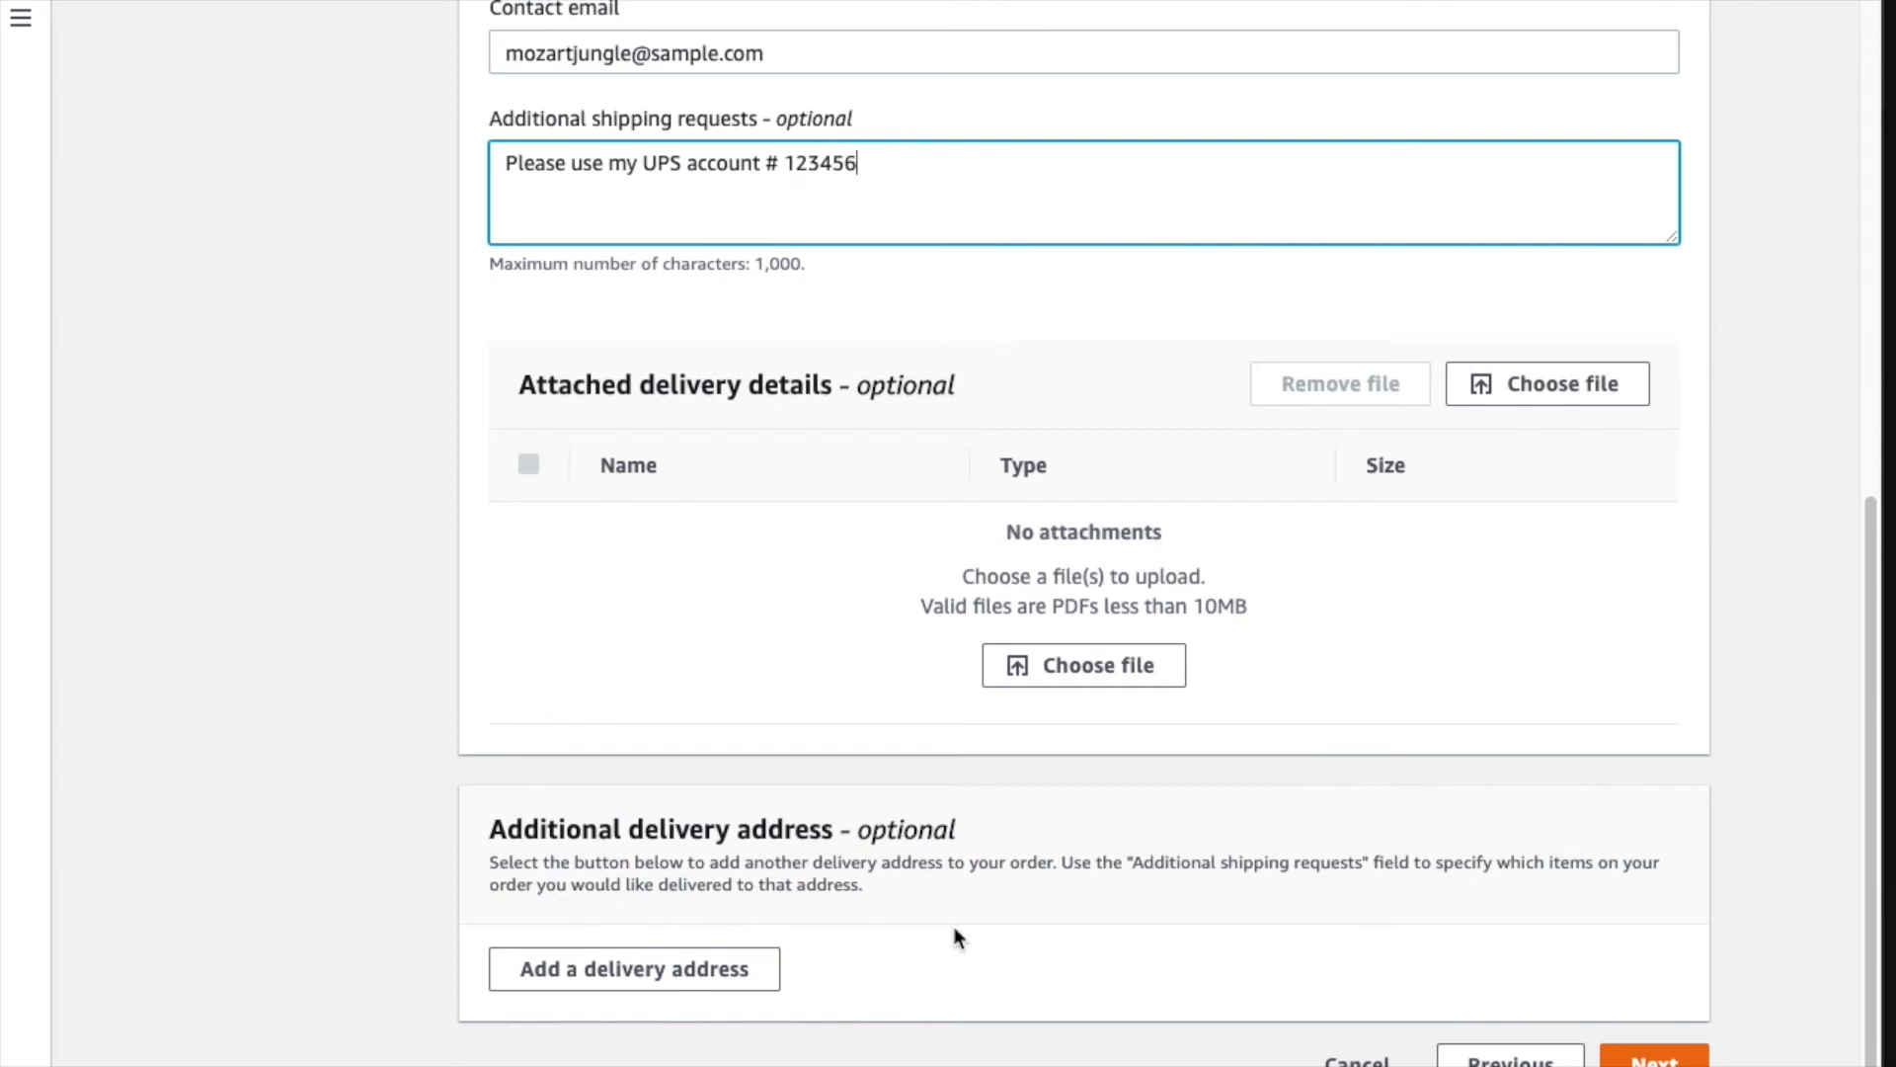
# - Keep a single delivery address, discarding the extra address form, and proceed to the secondary owner step
pyautogui.click(686, 966)
pyautogui.scroll(3, 859, 640)
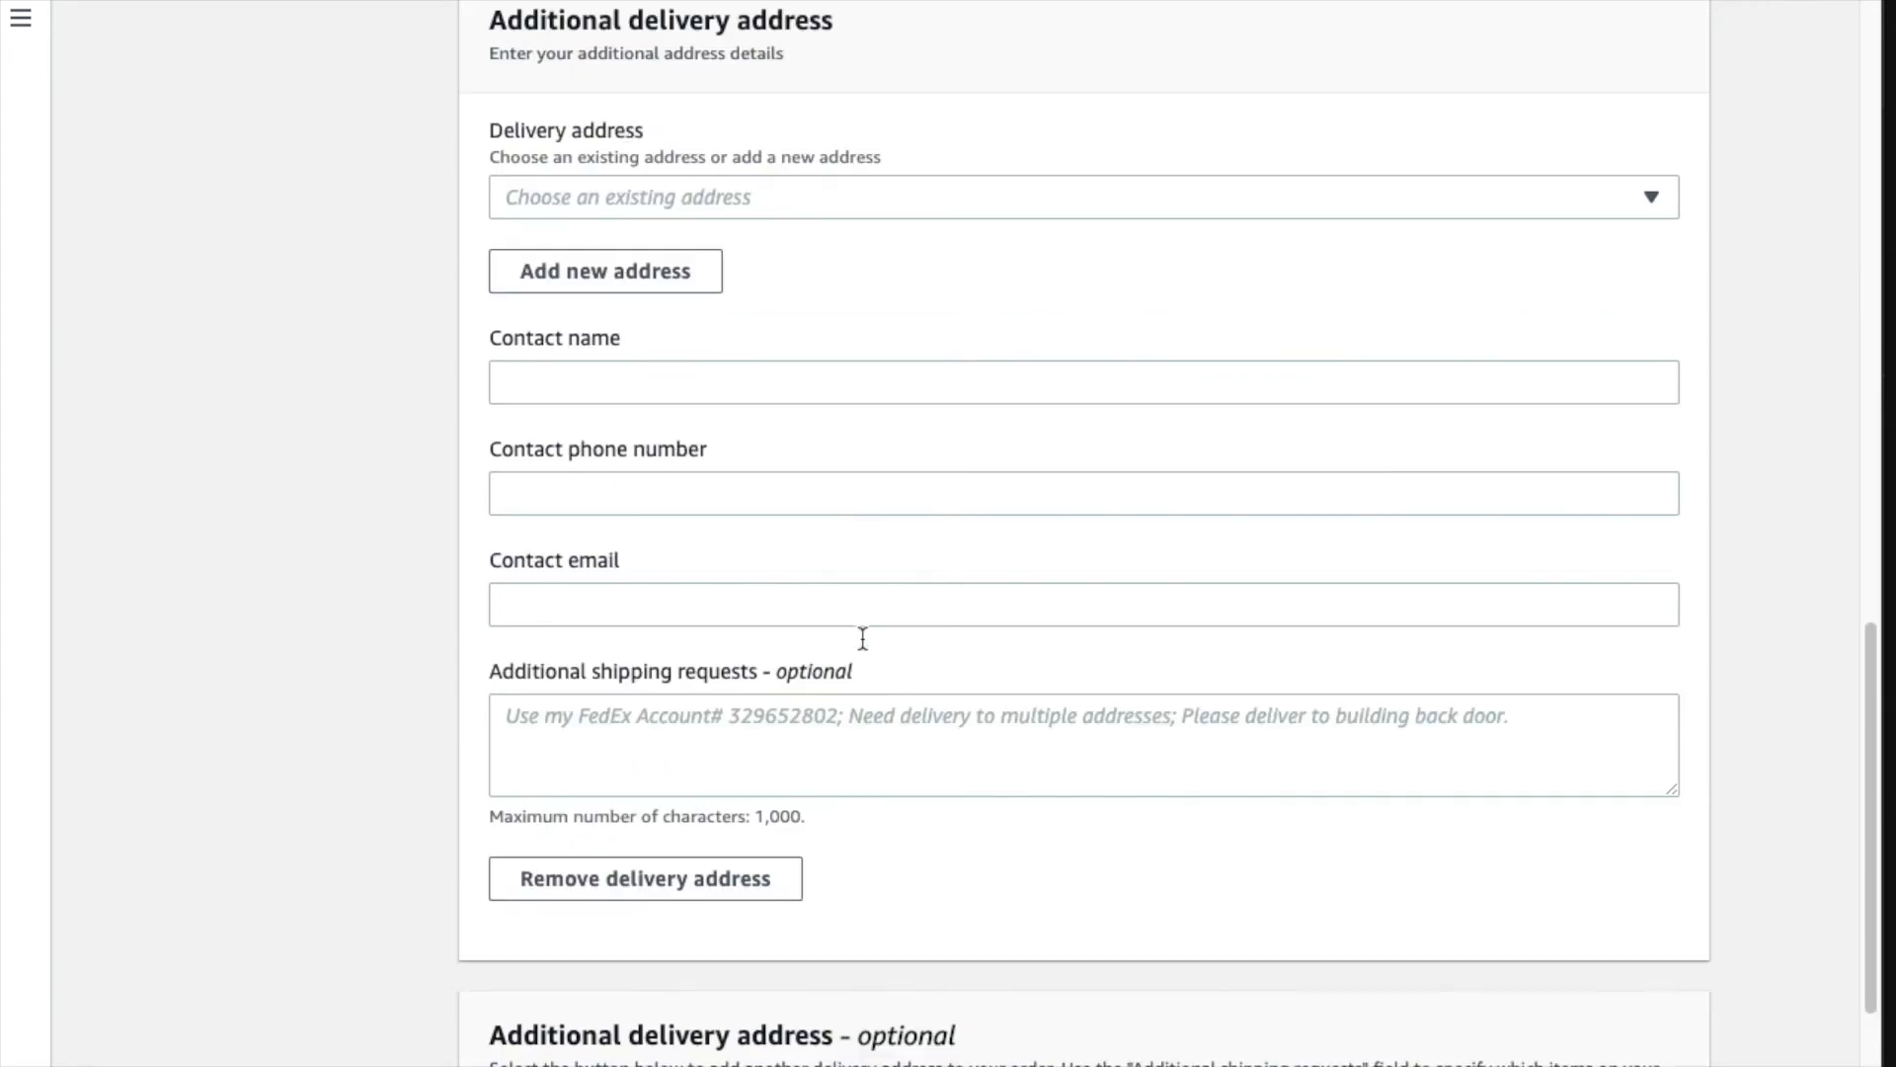
pyautogui.scroll(2, 861, 650)
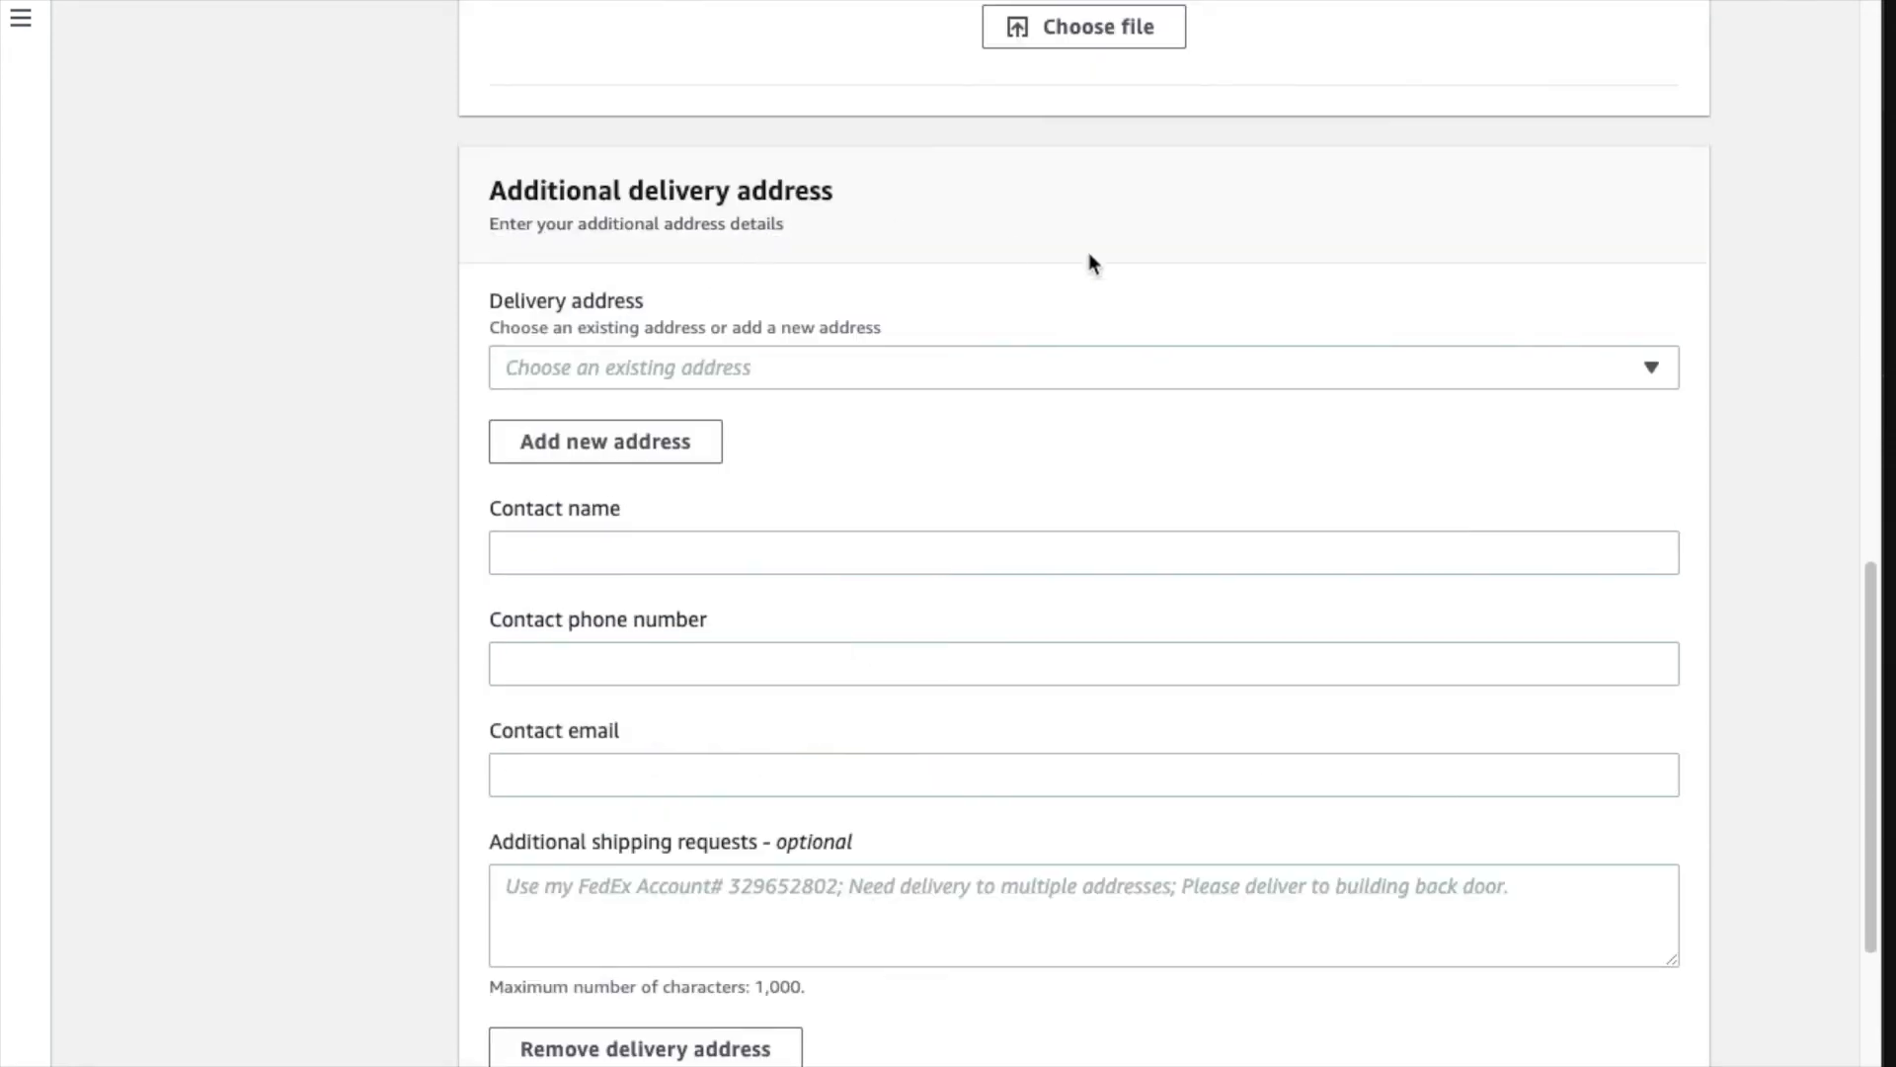
pyautogui.scroll(-3, 1024, 691)
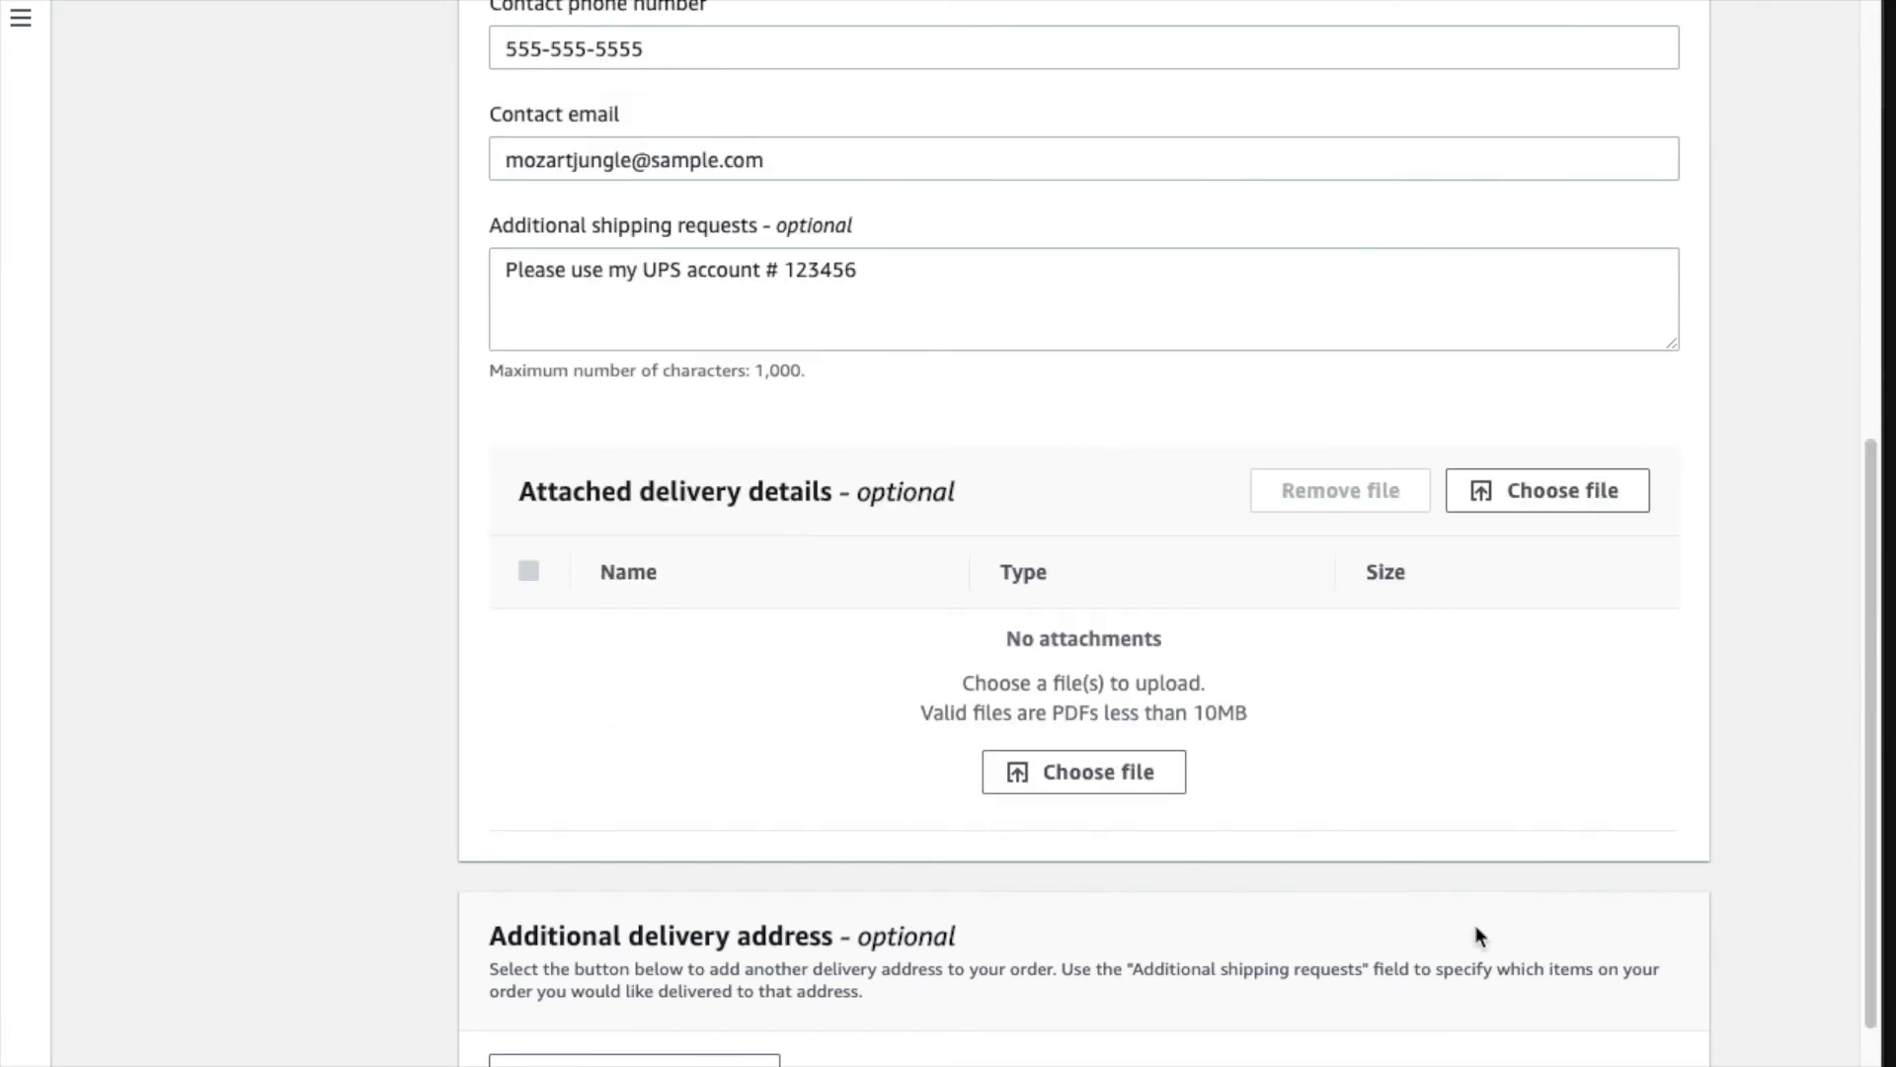
pyautogui.scroll(-1, 1476, 933)
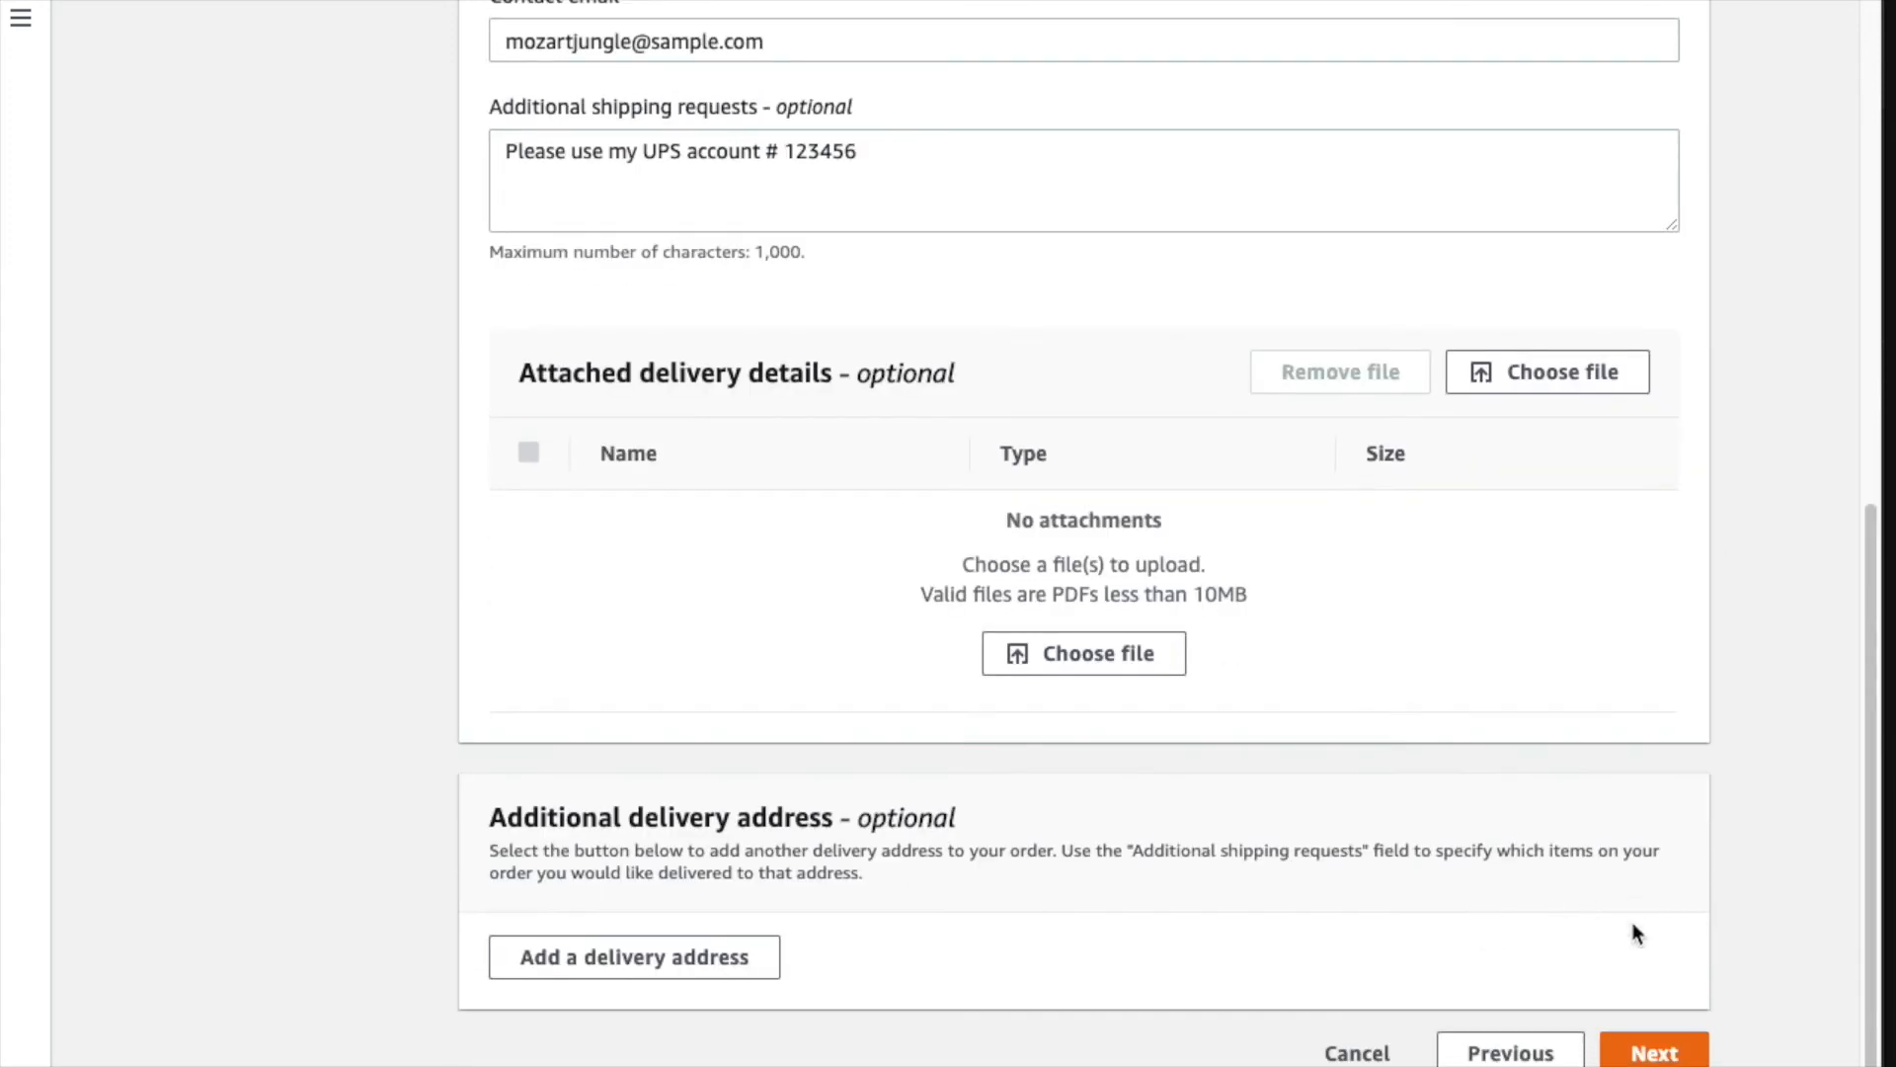
pyautogui.click(1665, 1059)
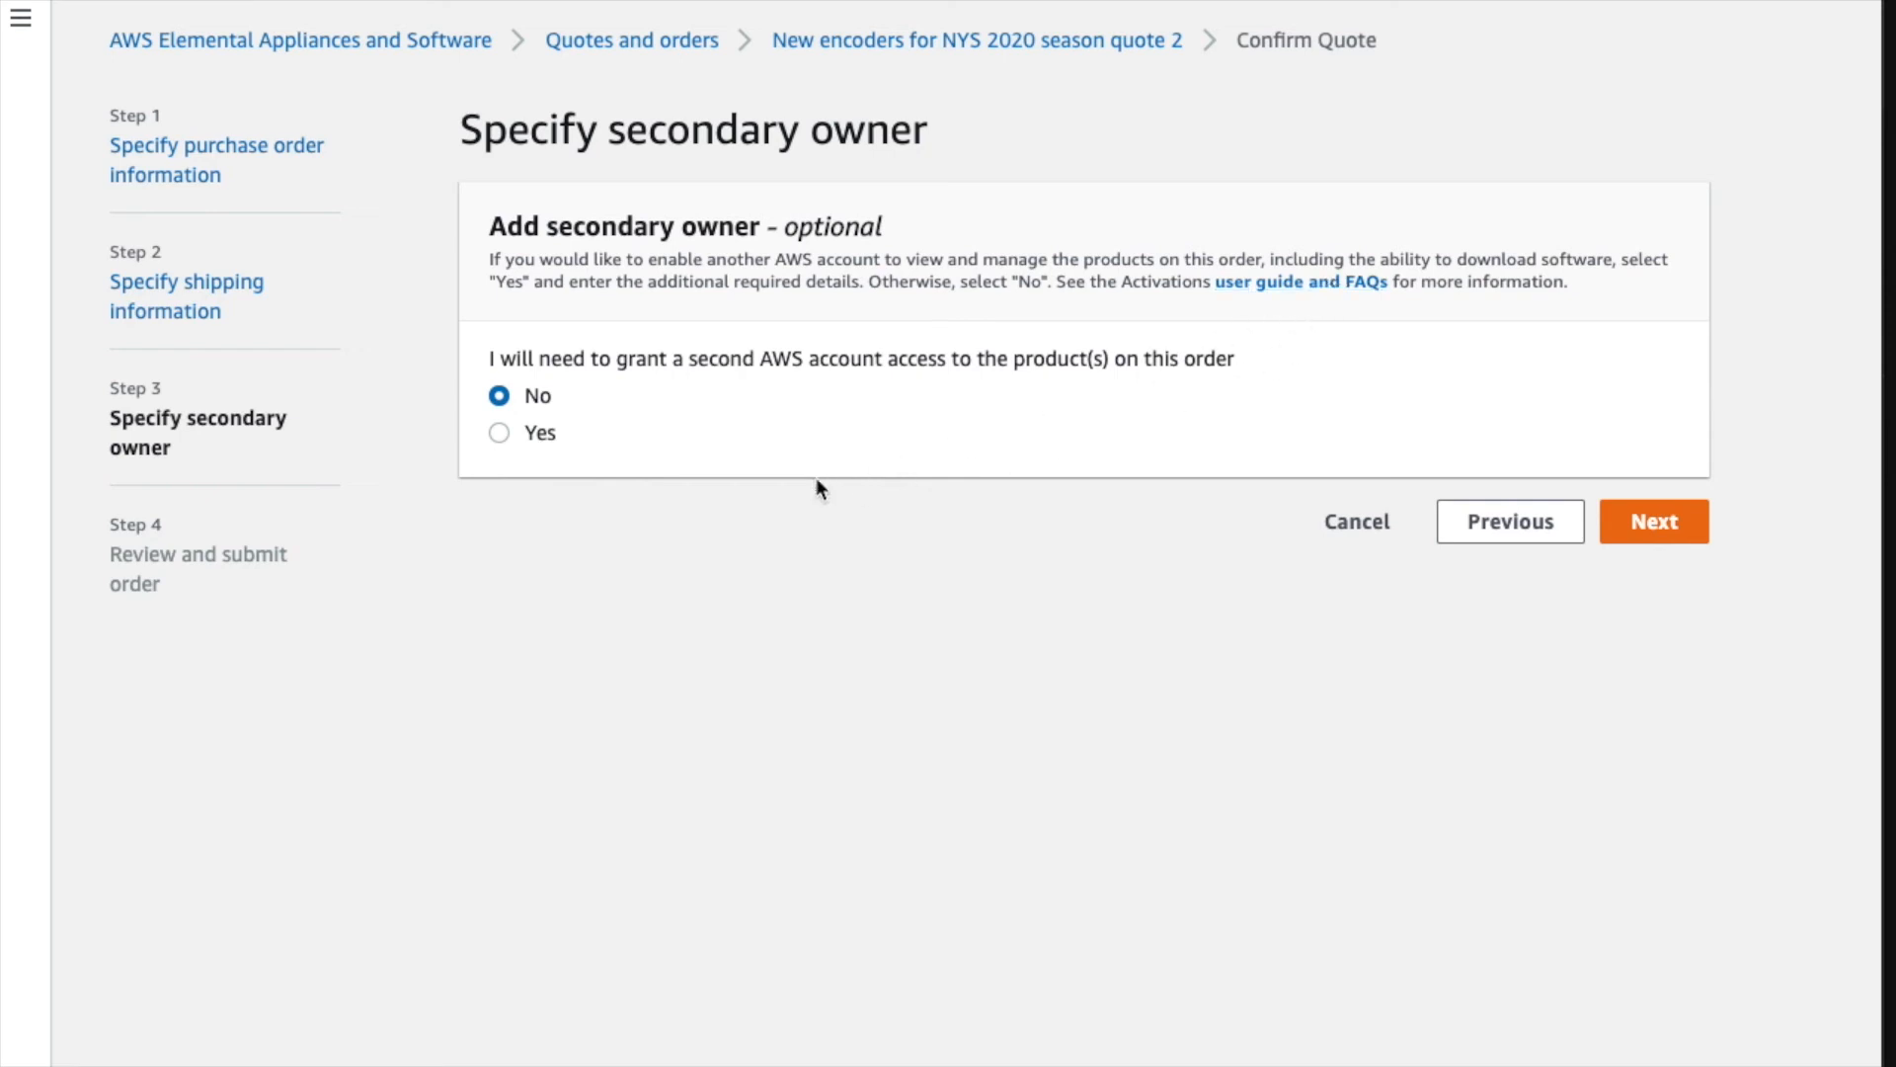
# - Preview the secondary owner fields, then choose No and proceed to Review and submit order
pyautogui.click(501, 433)
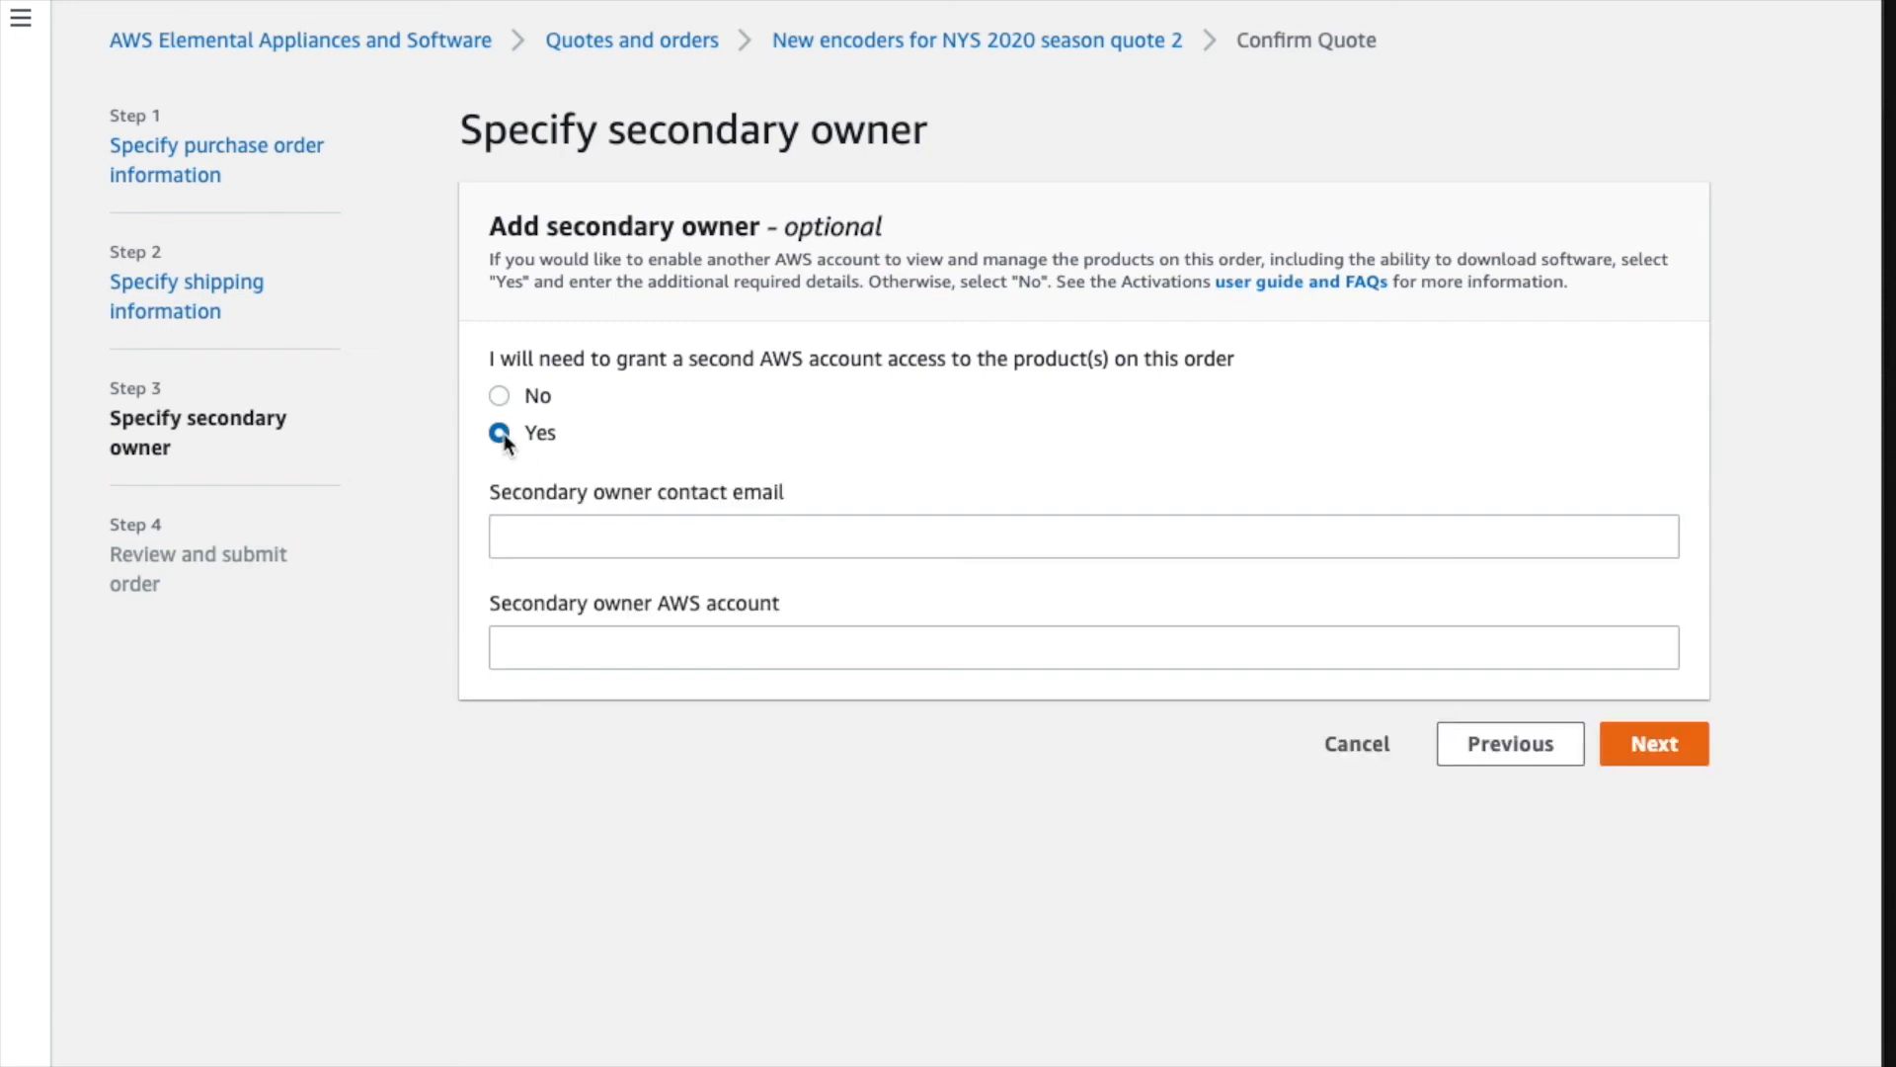
pyautogui.click(538, 533)
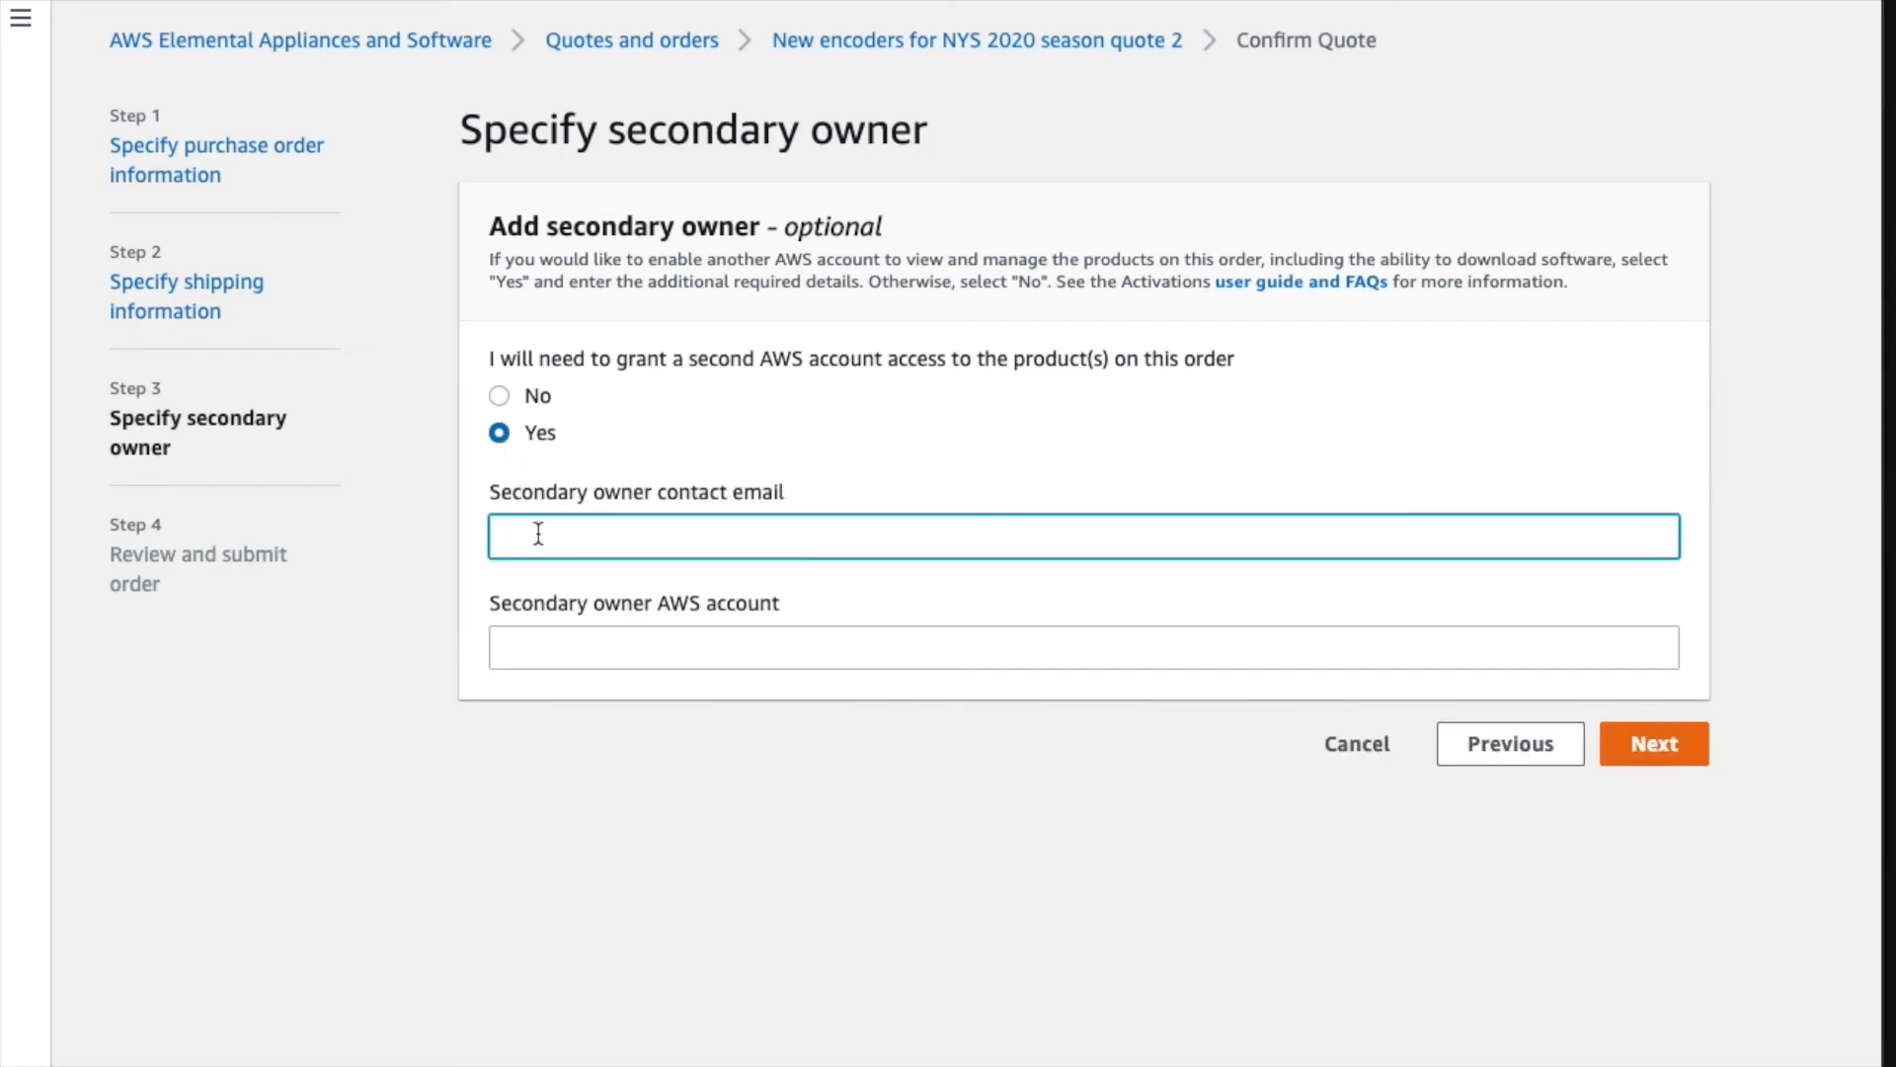
pyautogui.click(549, 648)
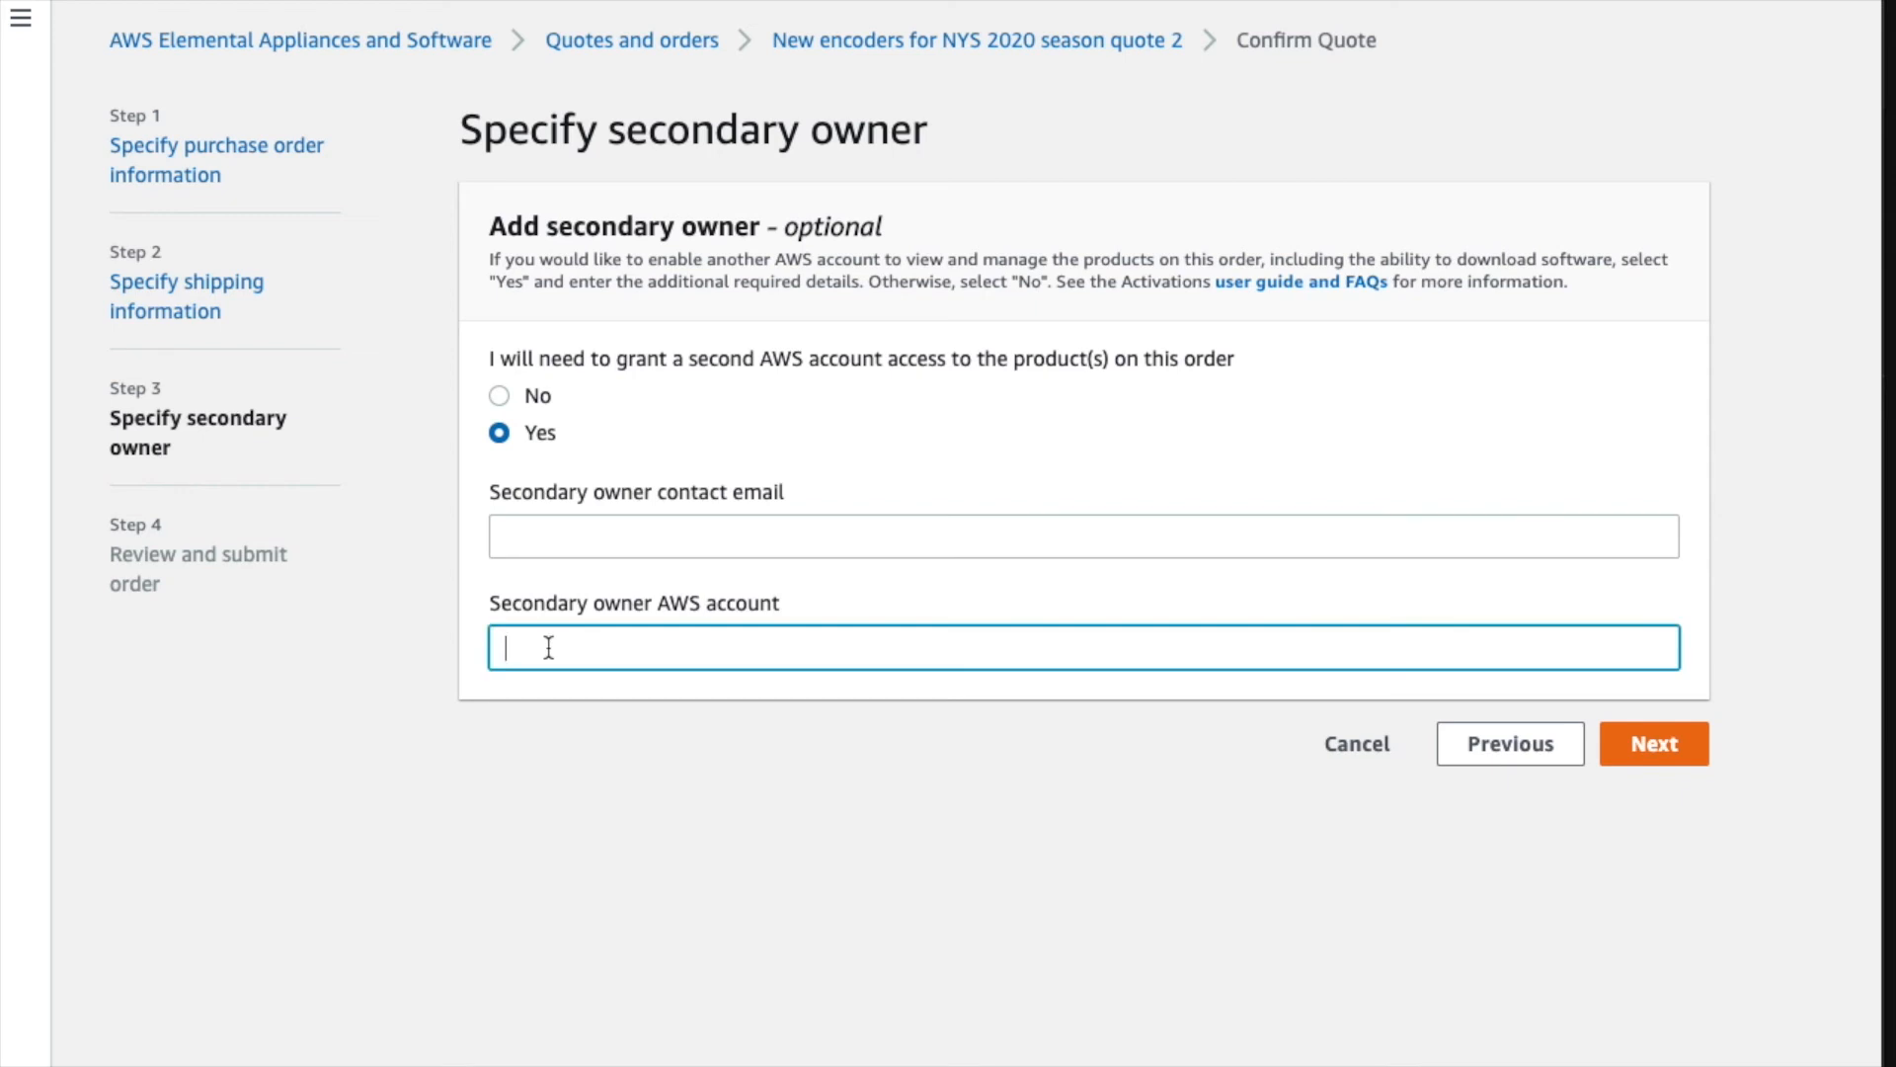
pyautogui.click(500, 397)
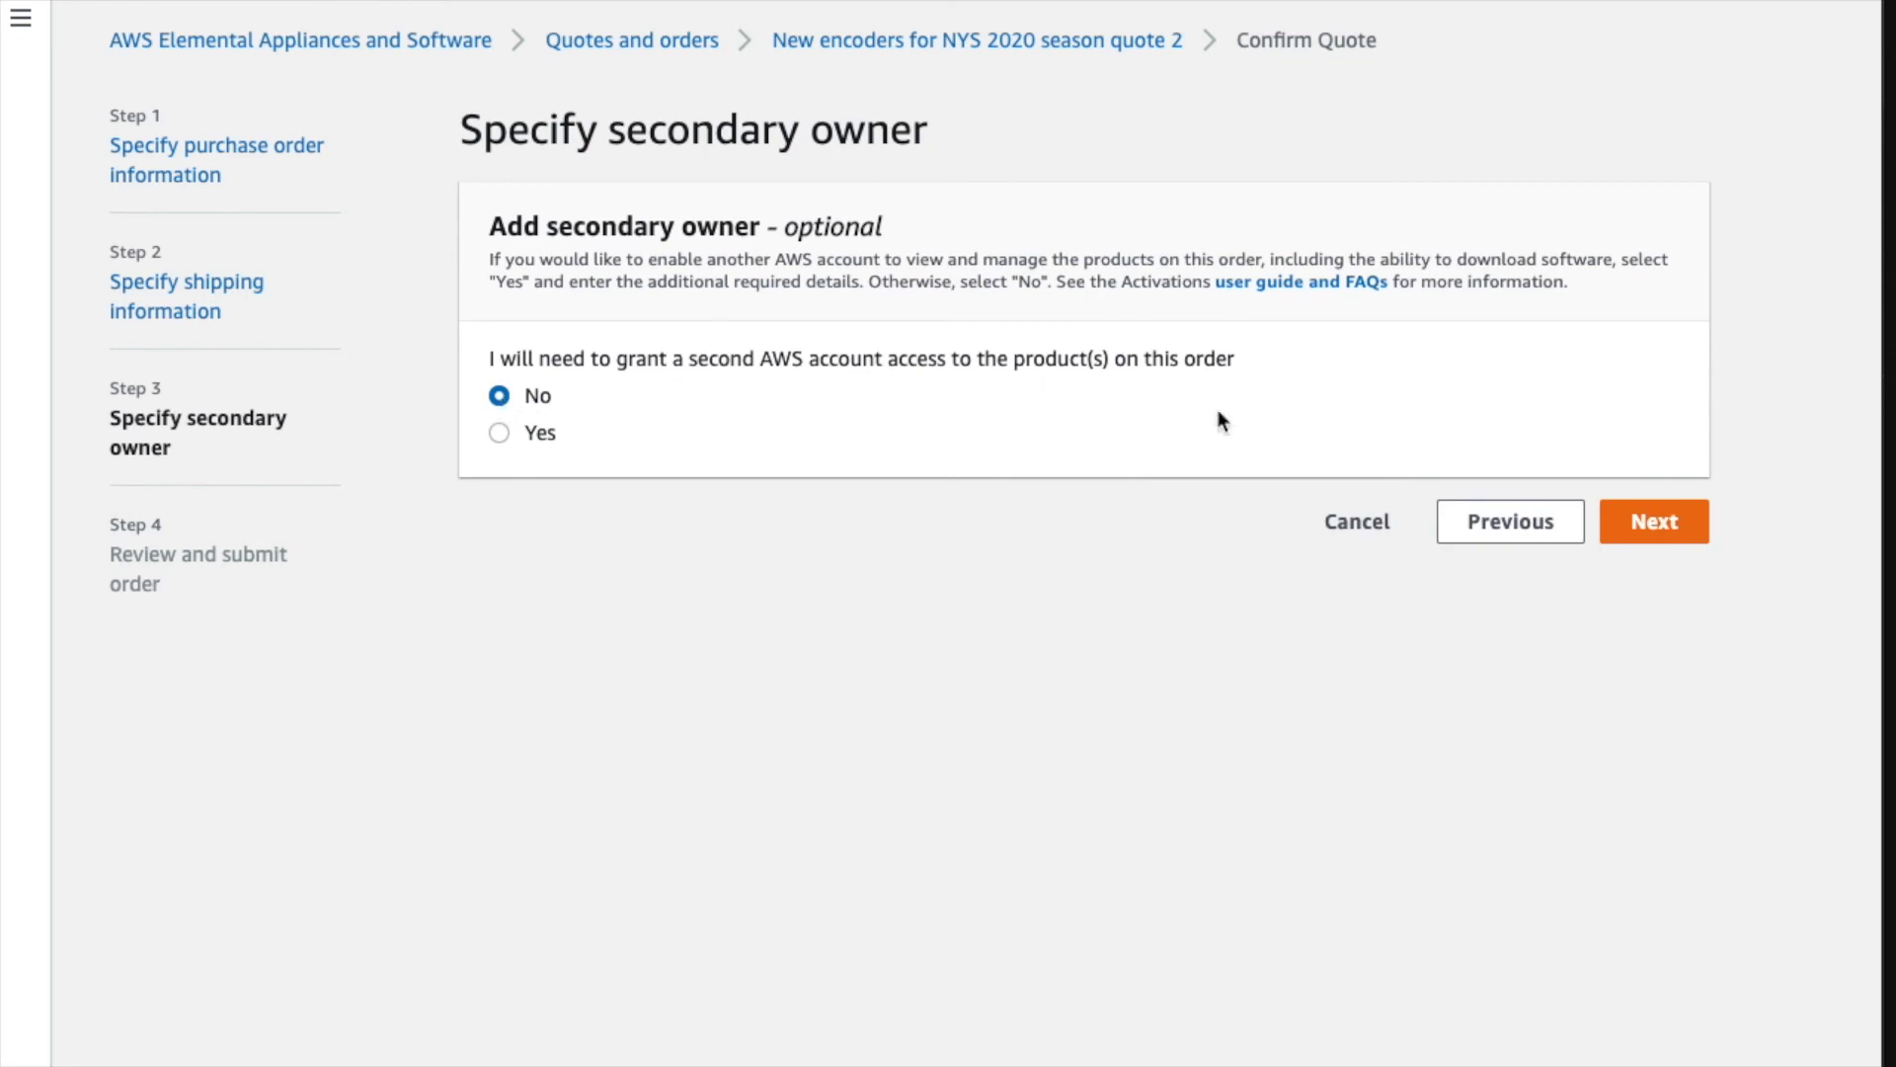
pyautogui.click(1634, 543)
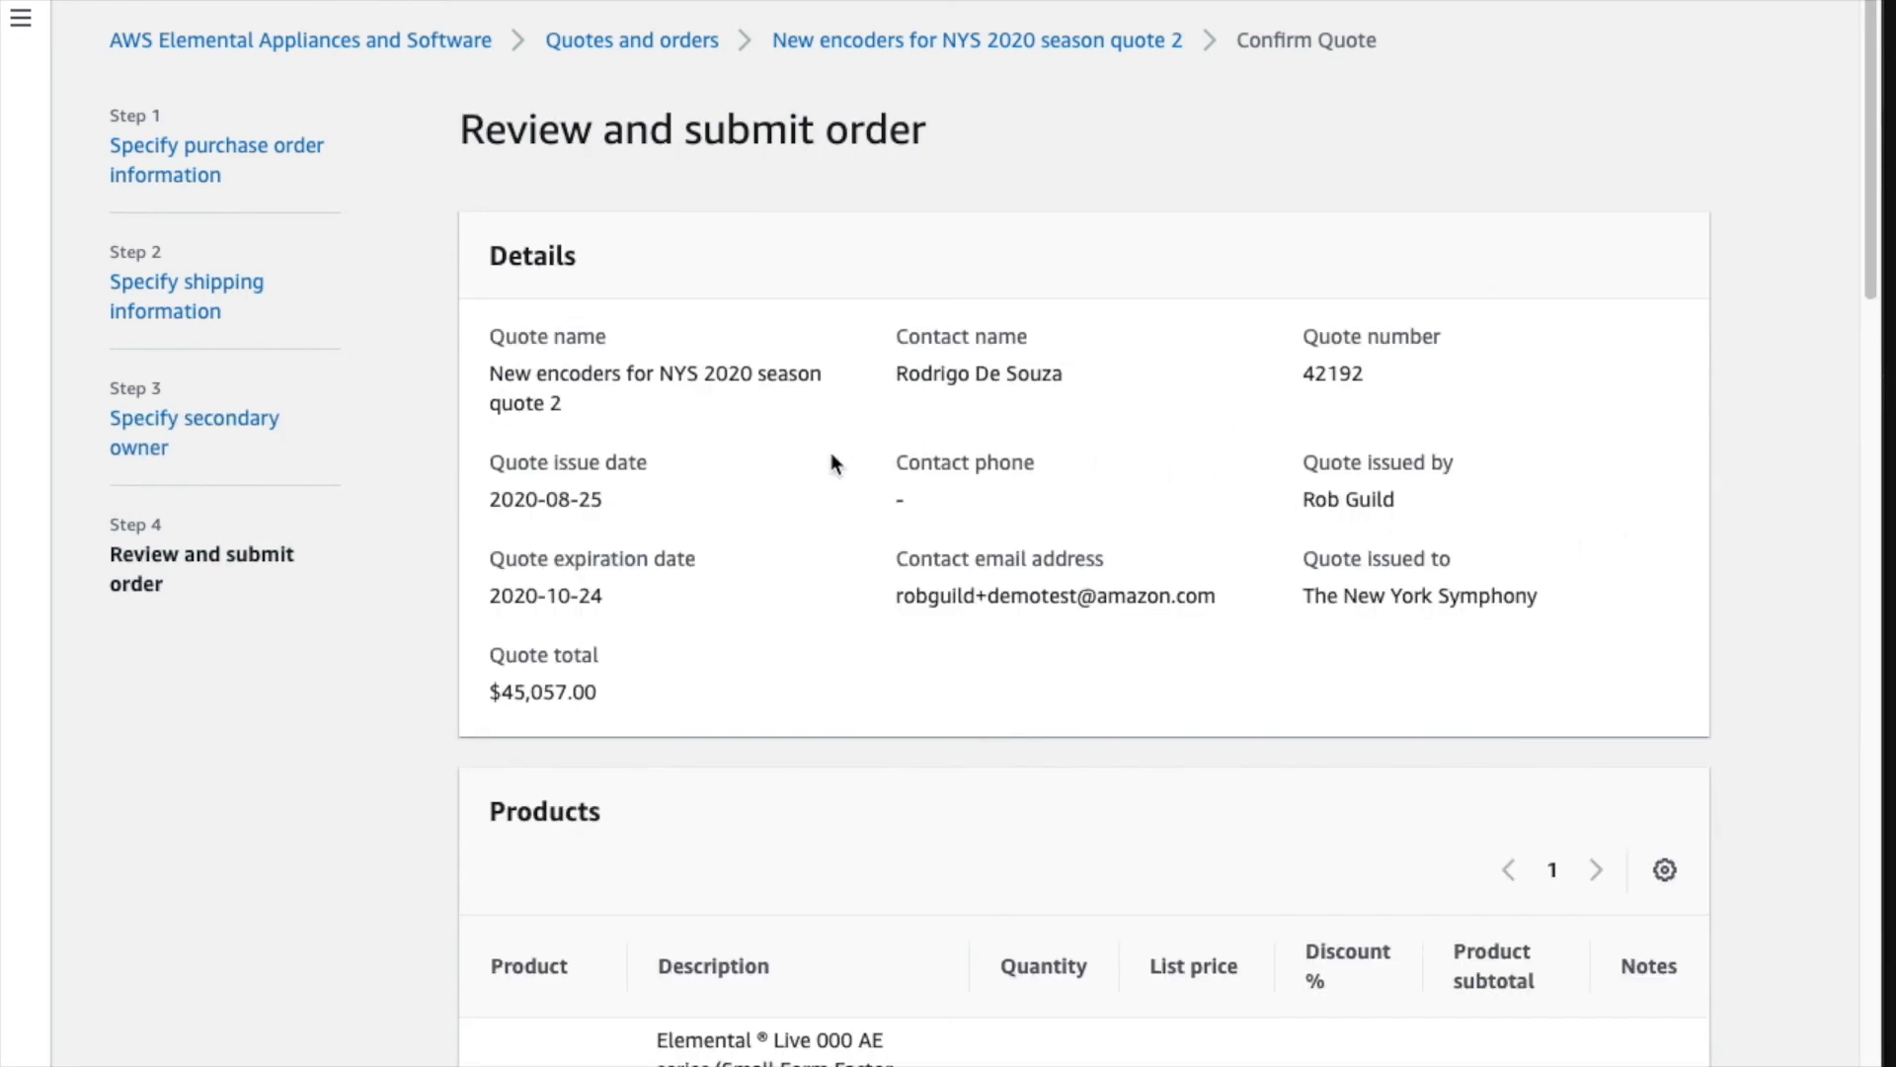
# - Review quote 2's products, PO, billing and PDX HQ shipping, then submit the order
pyautogui.scroll(-1, 832, 455)
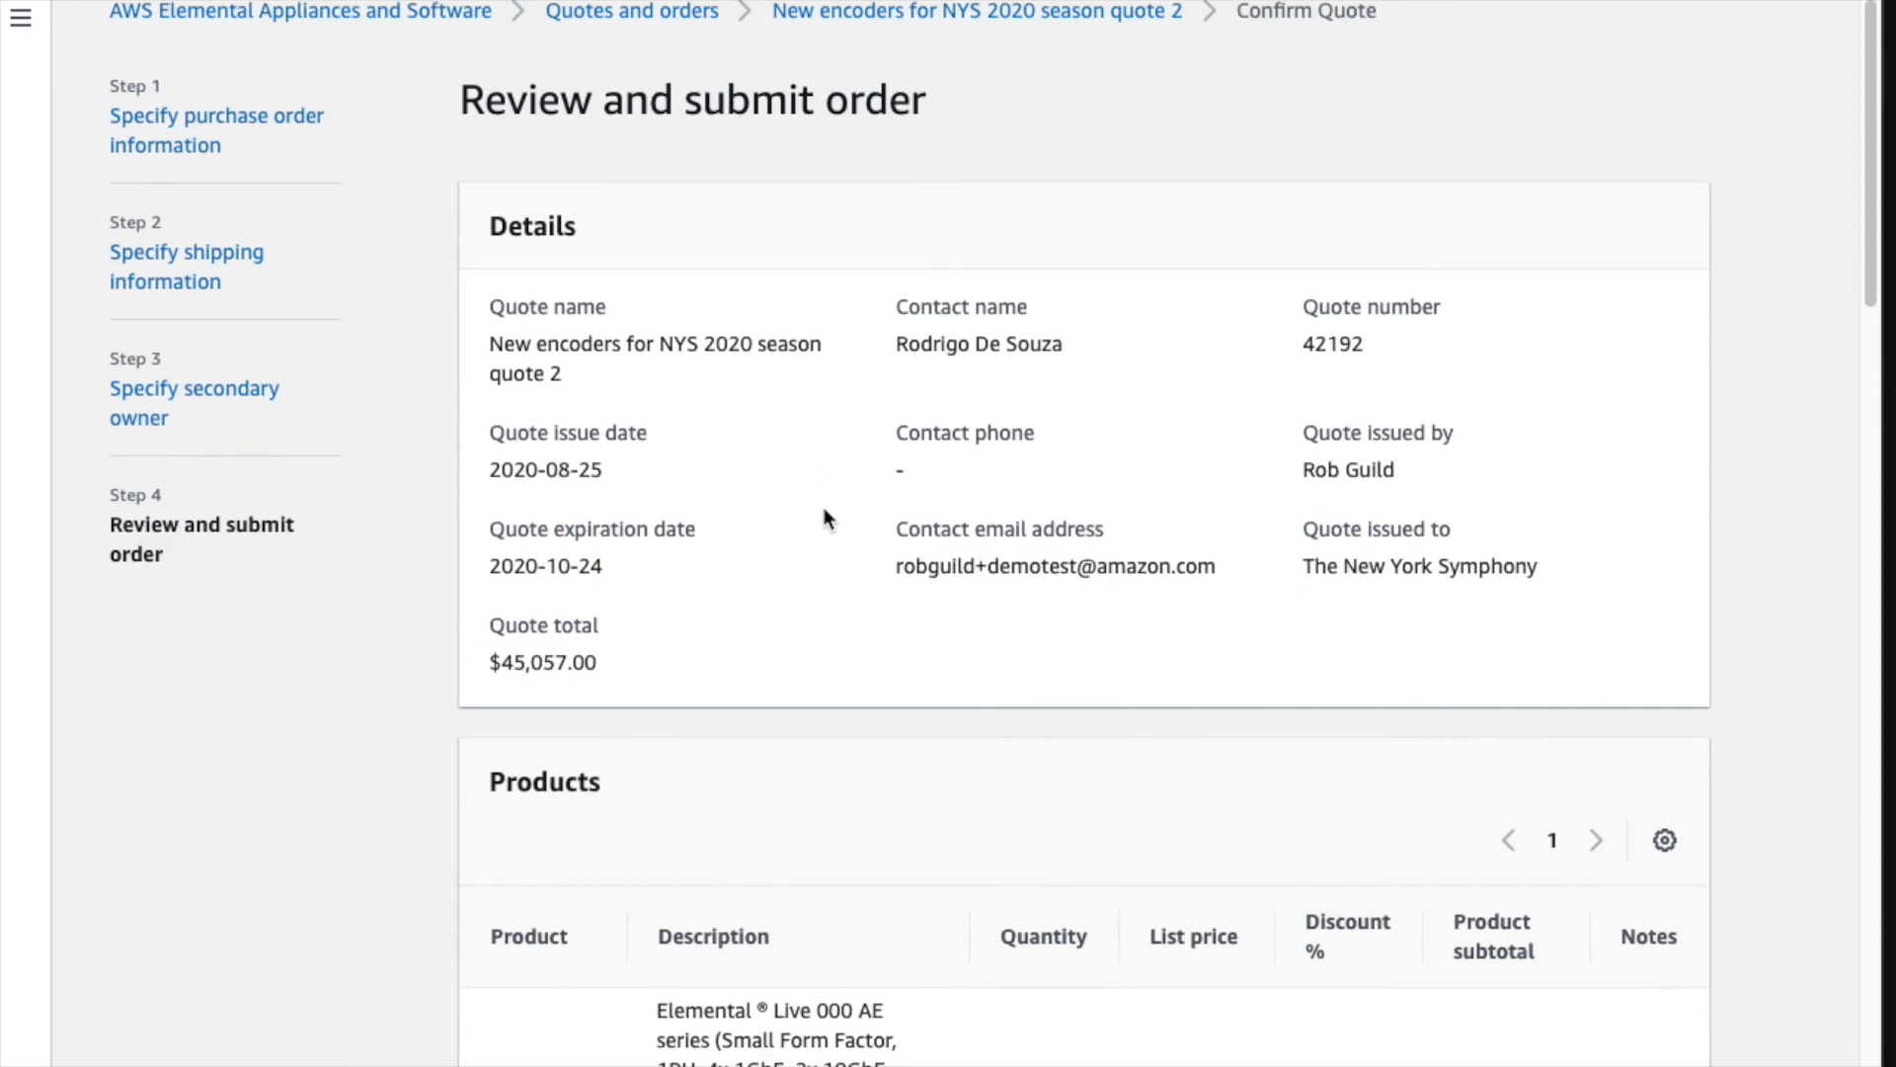
pyautogui.scroll(-4, 849, 654)
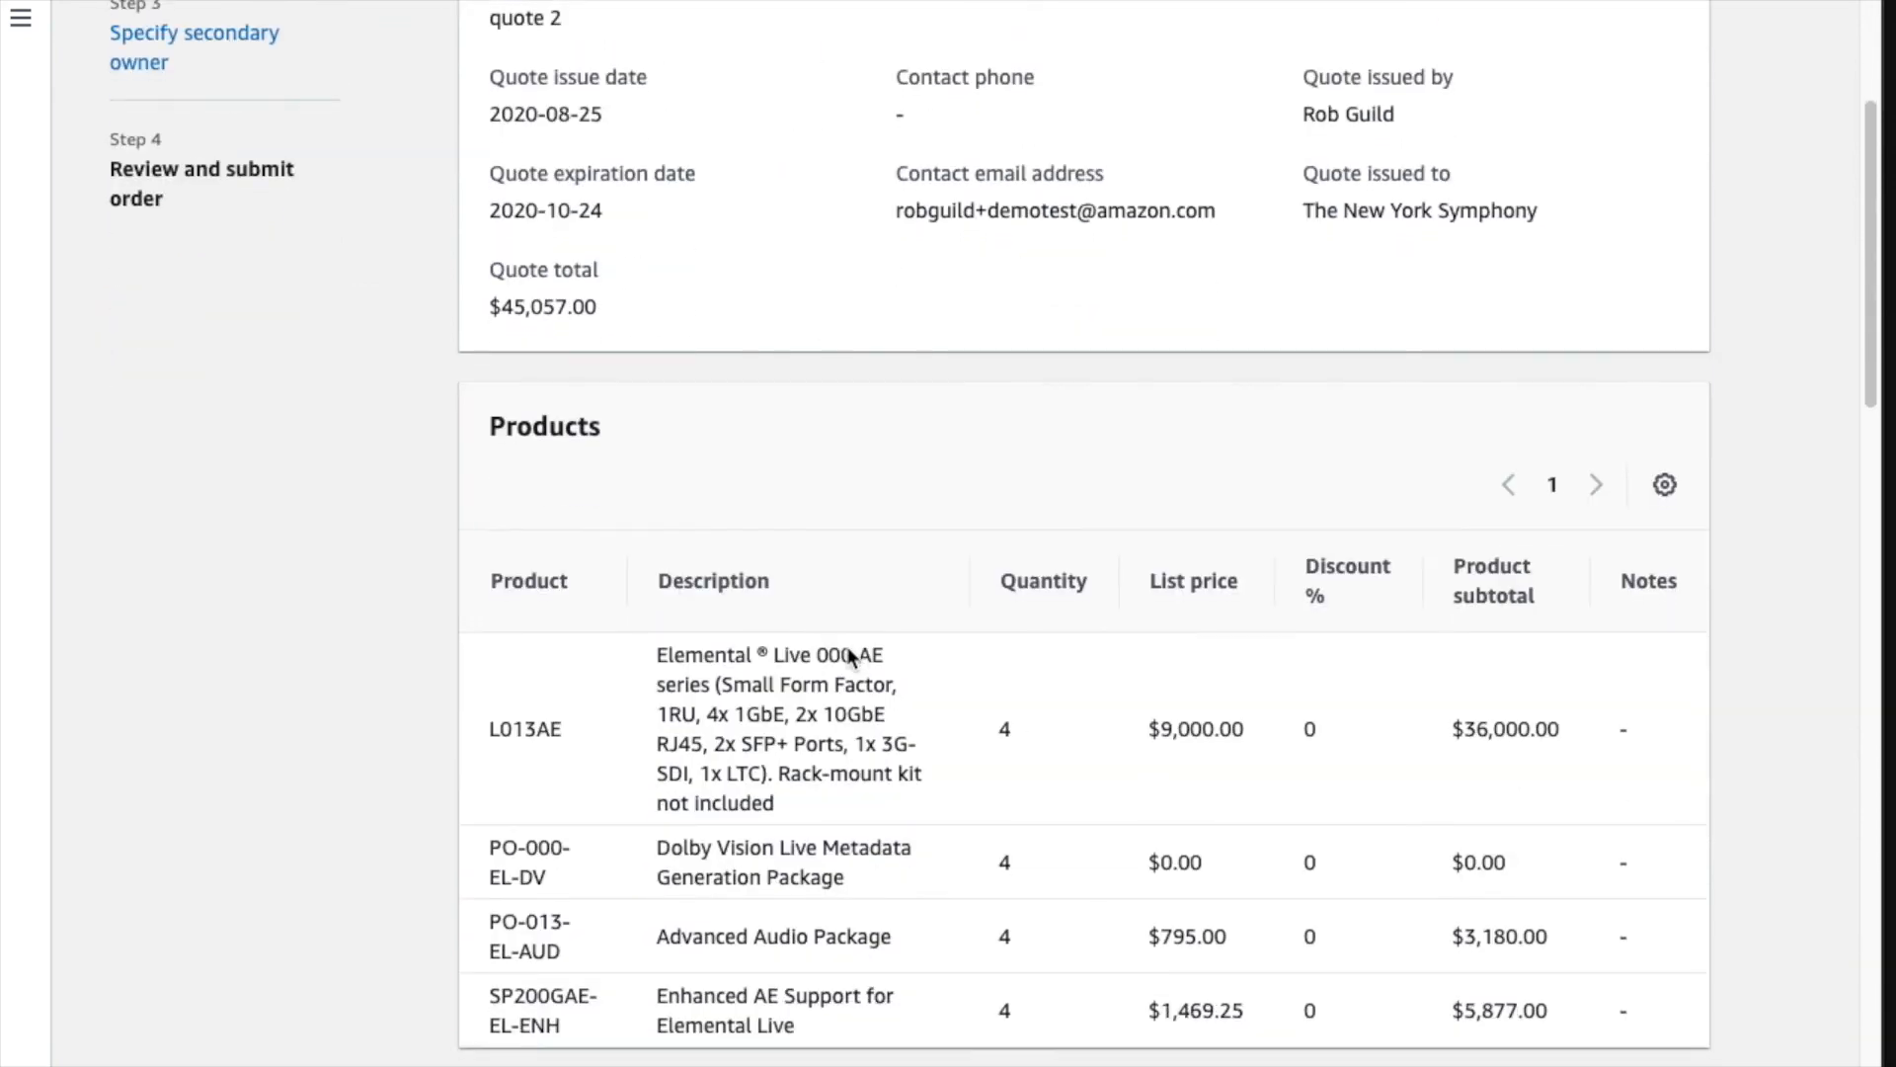
pyautogui.scroll(-6, 887, 841)
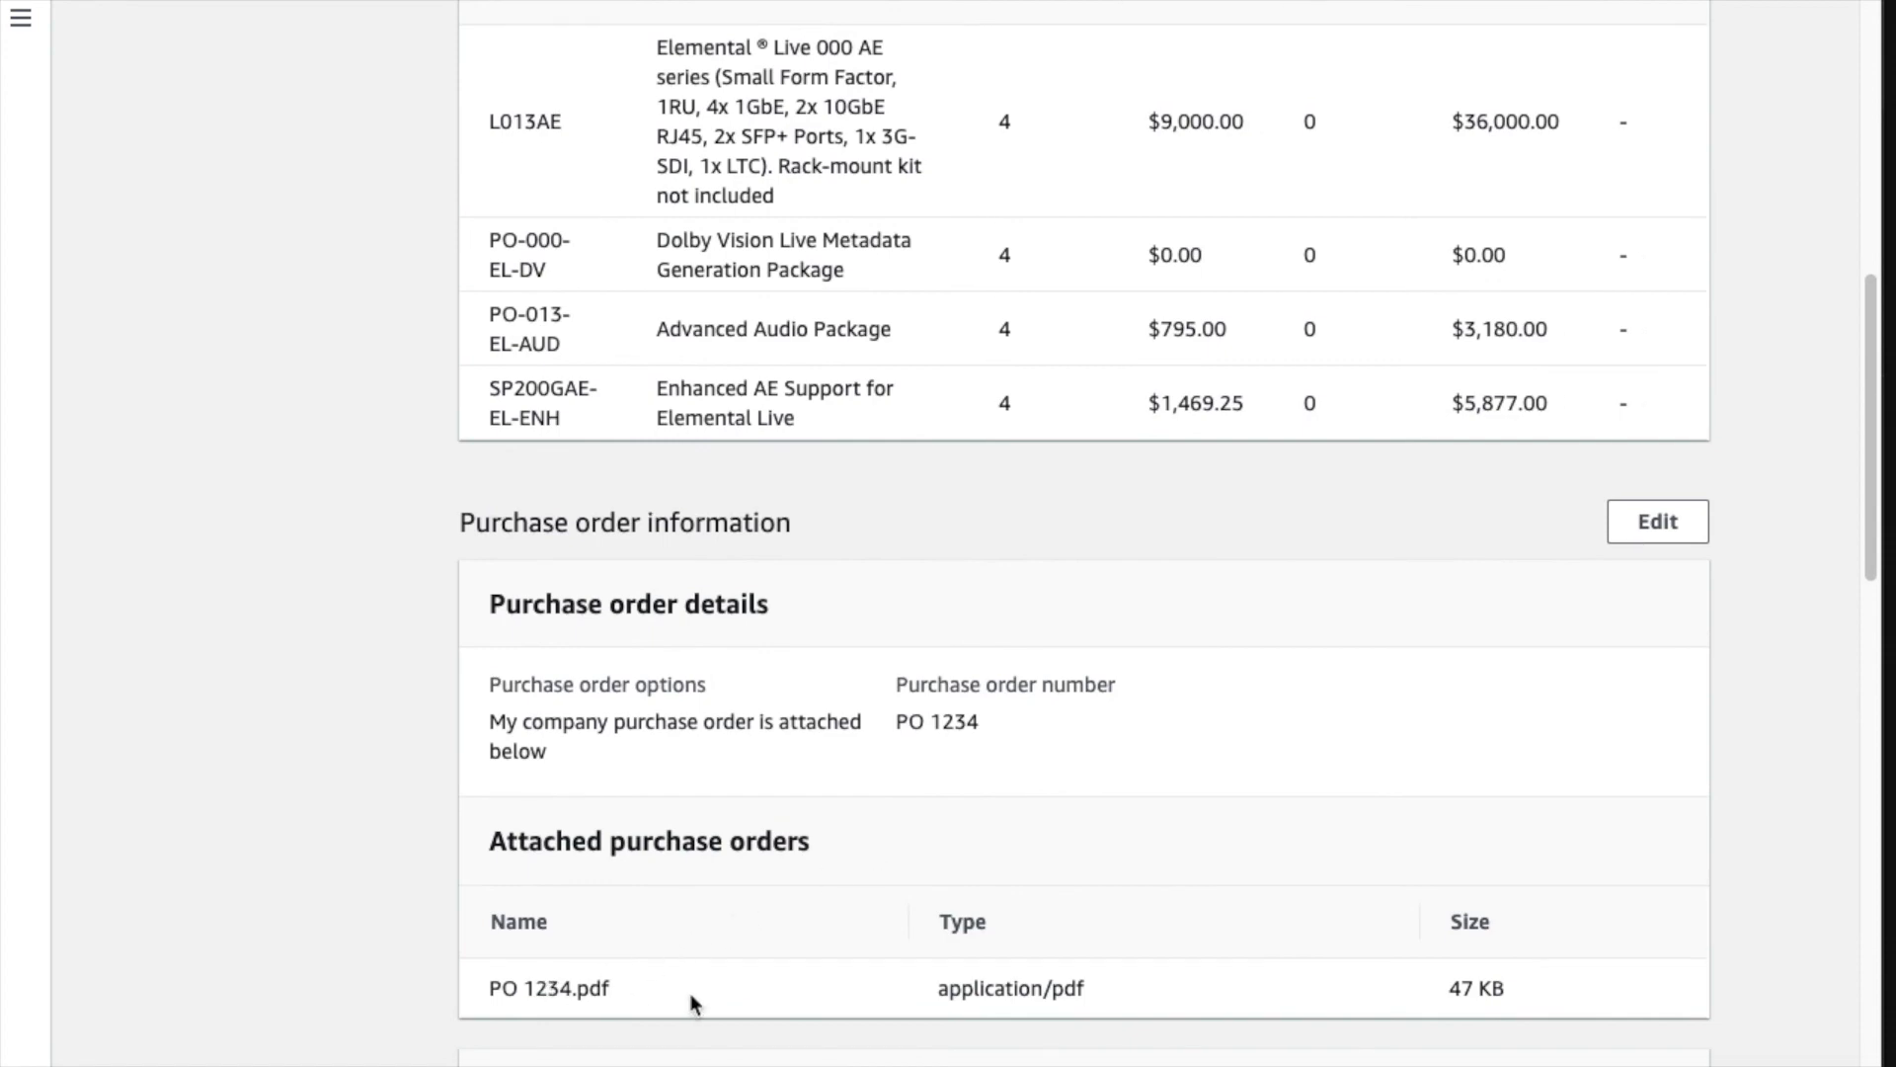
pyautogui.scroll(-8, 695, 1002)
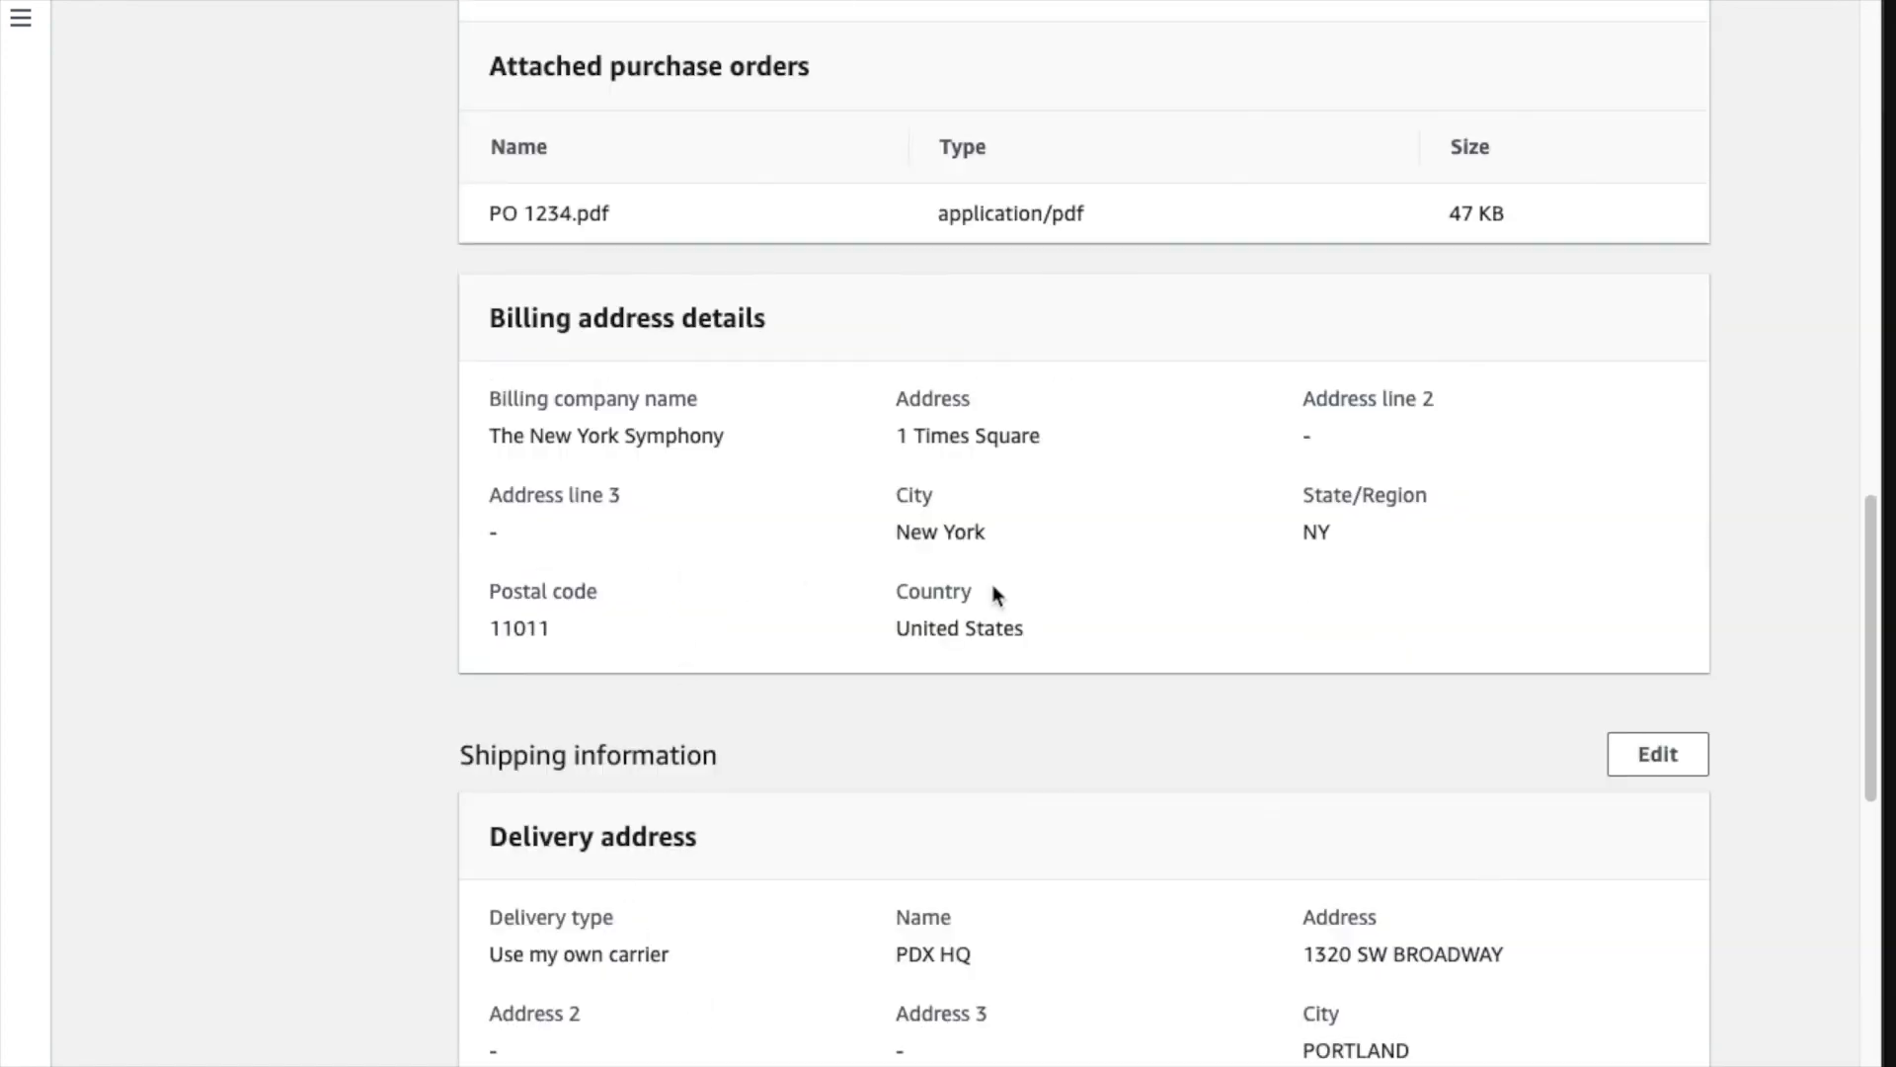
pyautogui.scroll(-1, 643, 694)
pyautogui.scroll(-3, 728, 699)
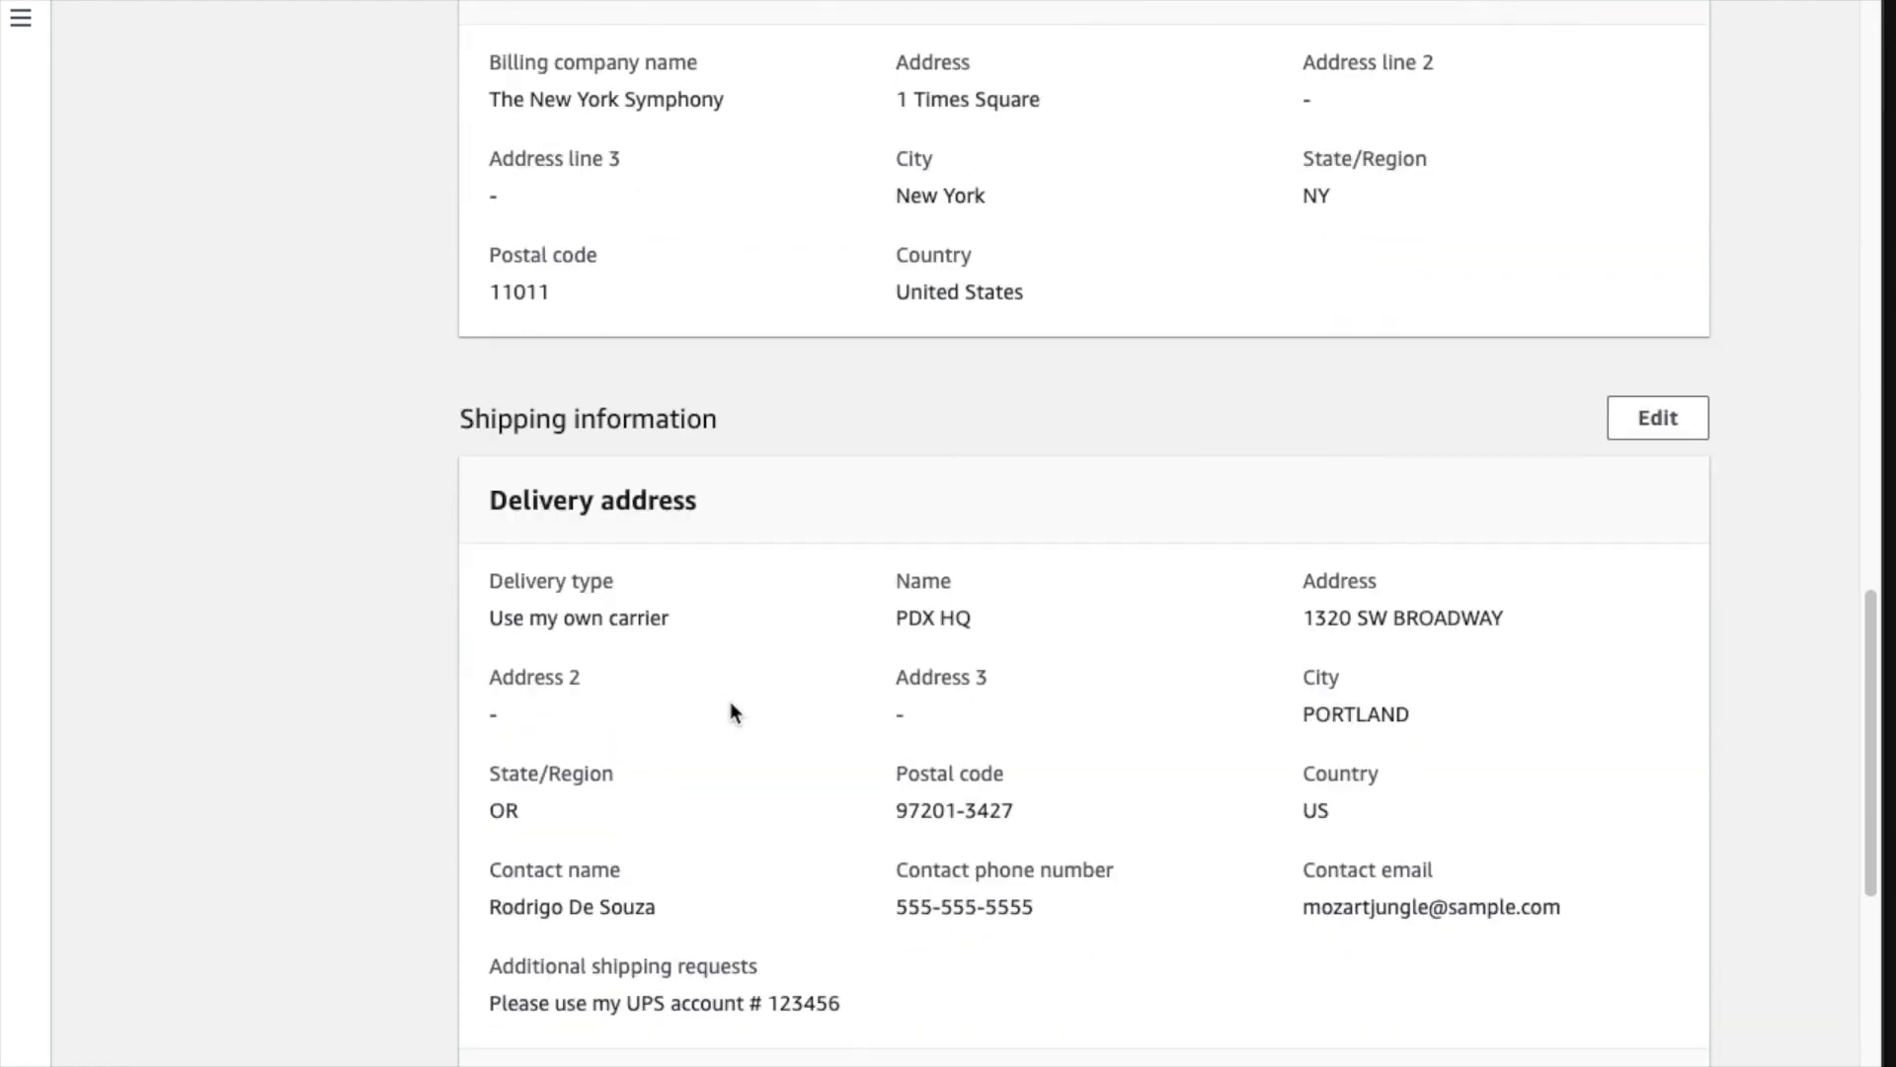
pyautogui.scroll(-2, 865, 828)
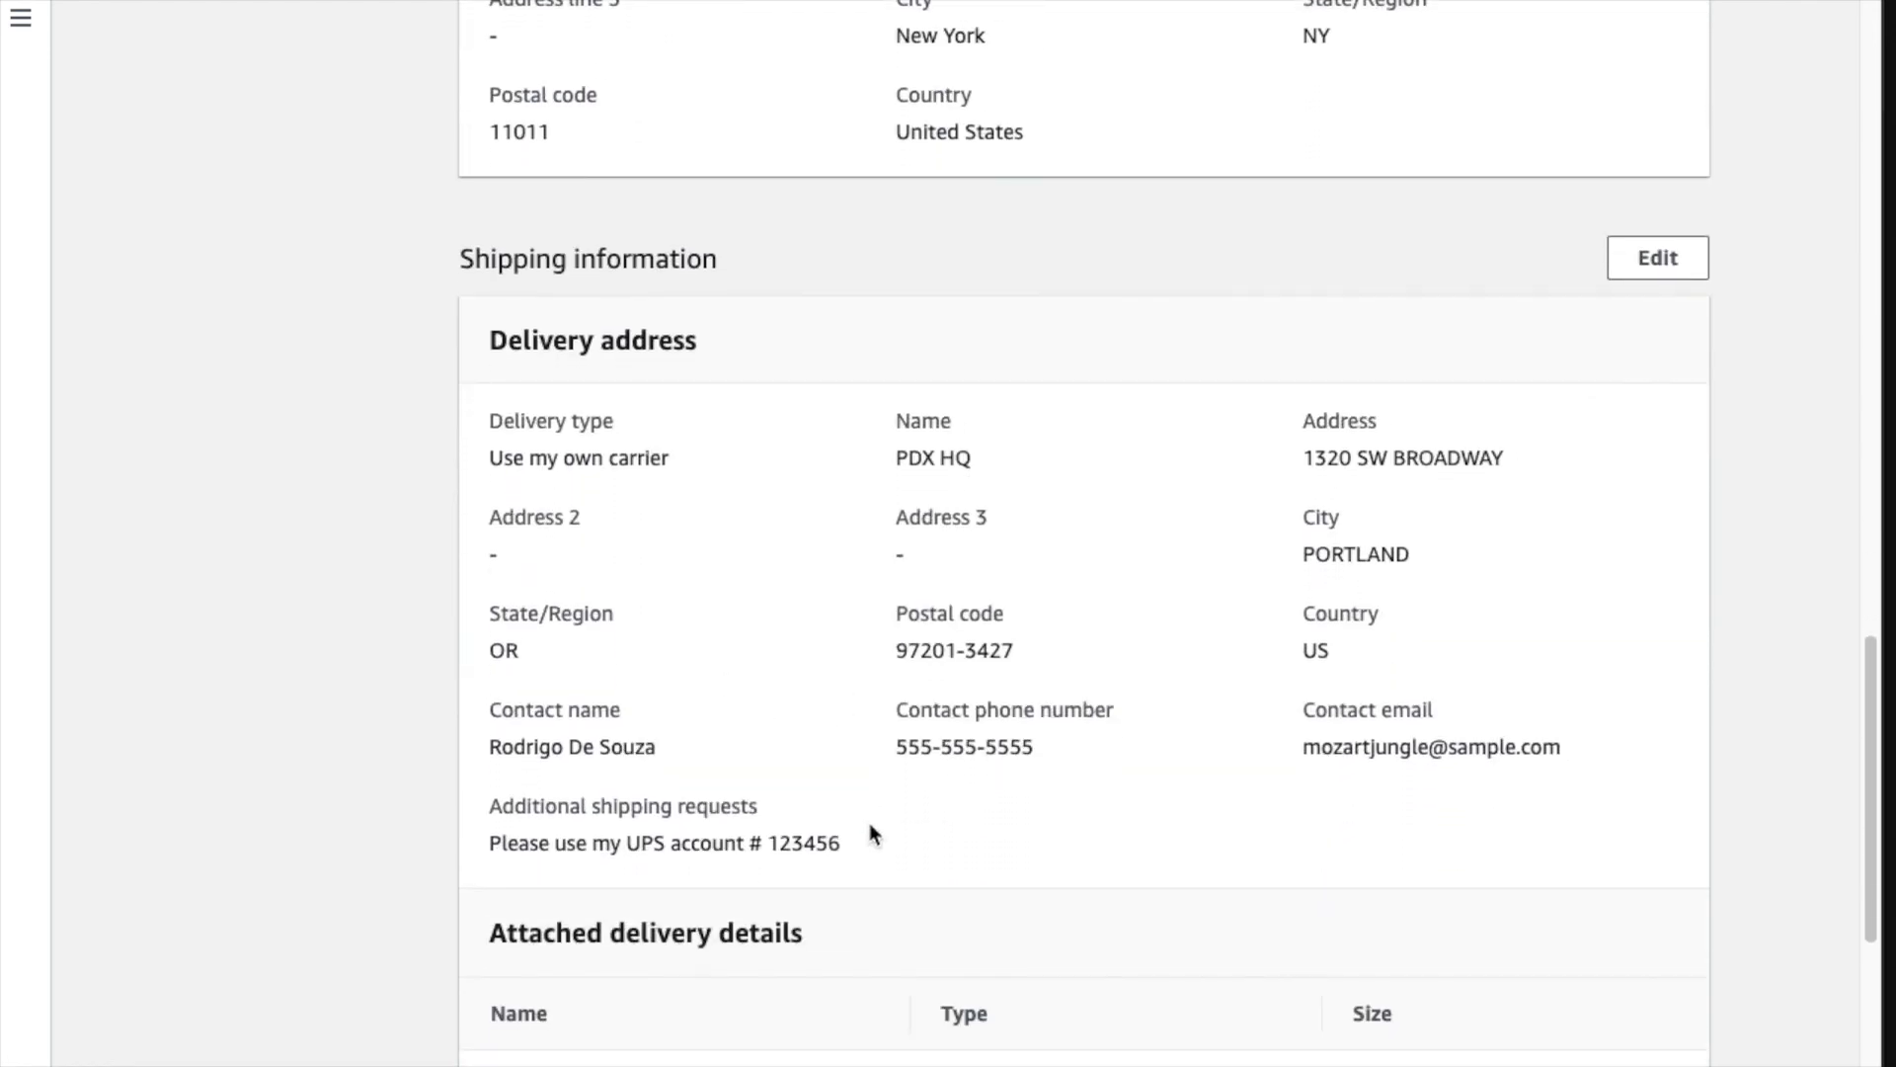
pyautogui.scroll(-5, 870, 828)
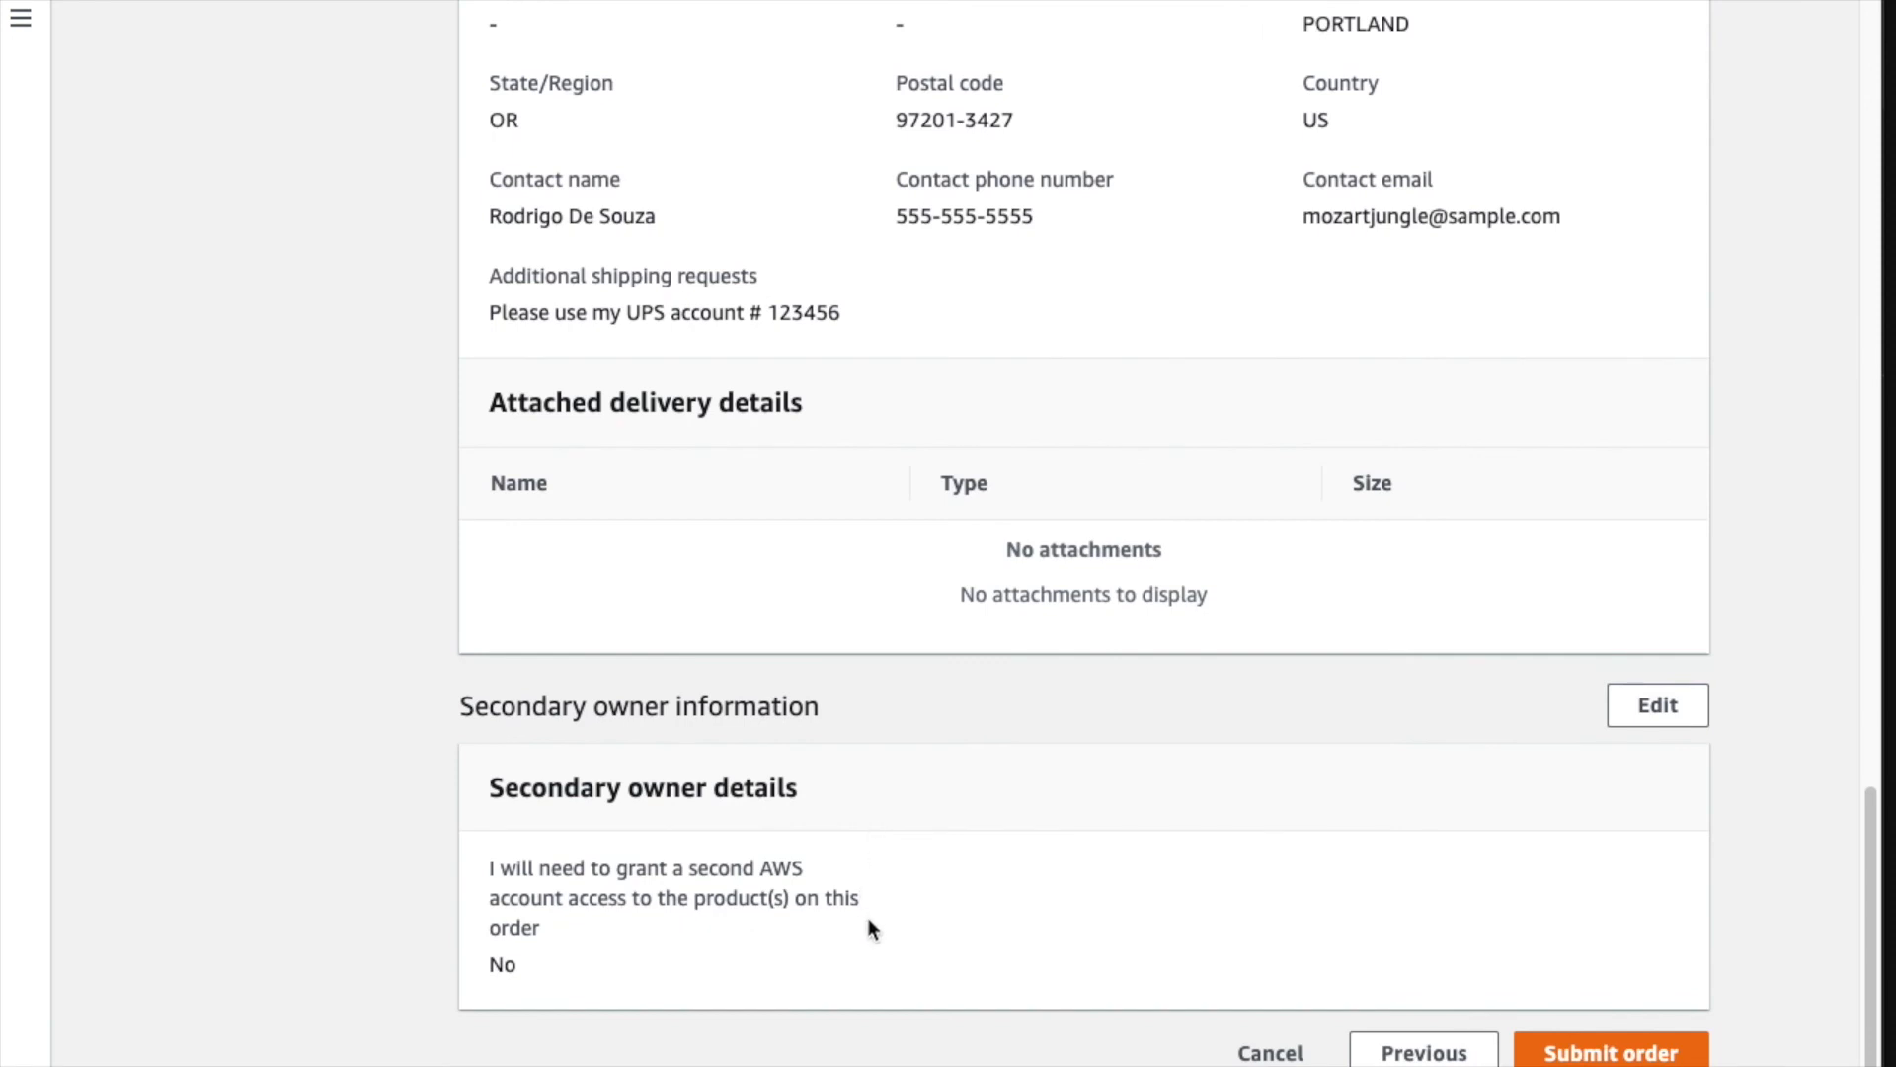
pyautogui.click(1594, 1055)
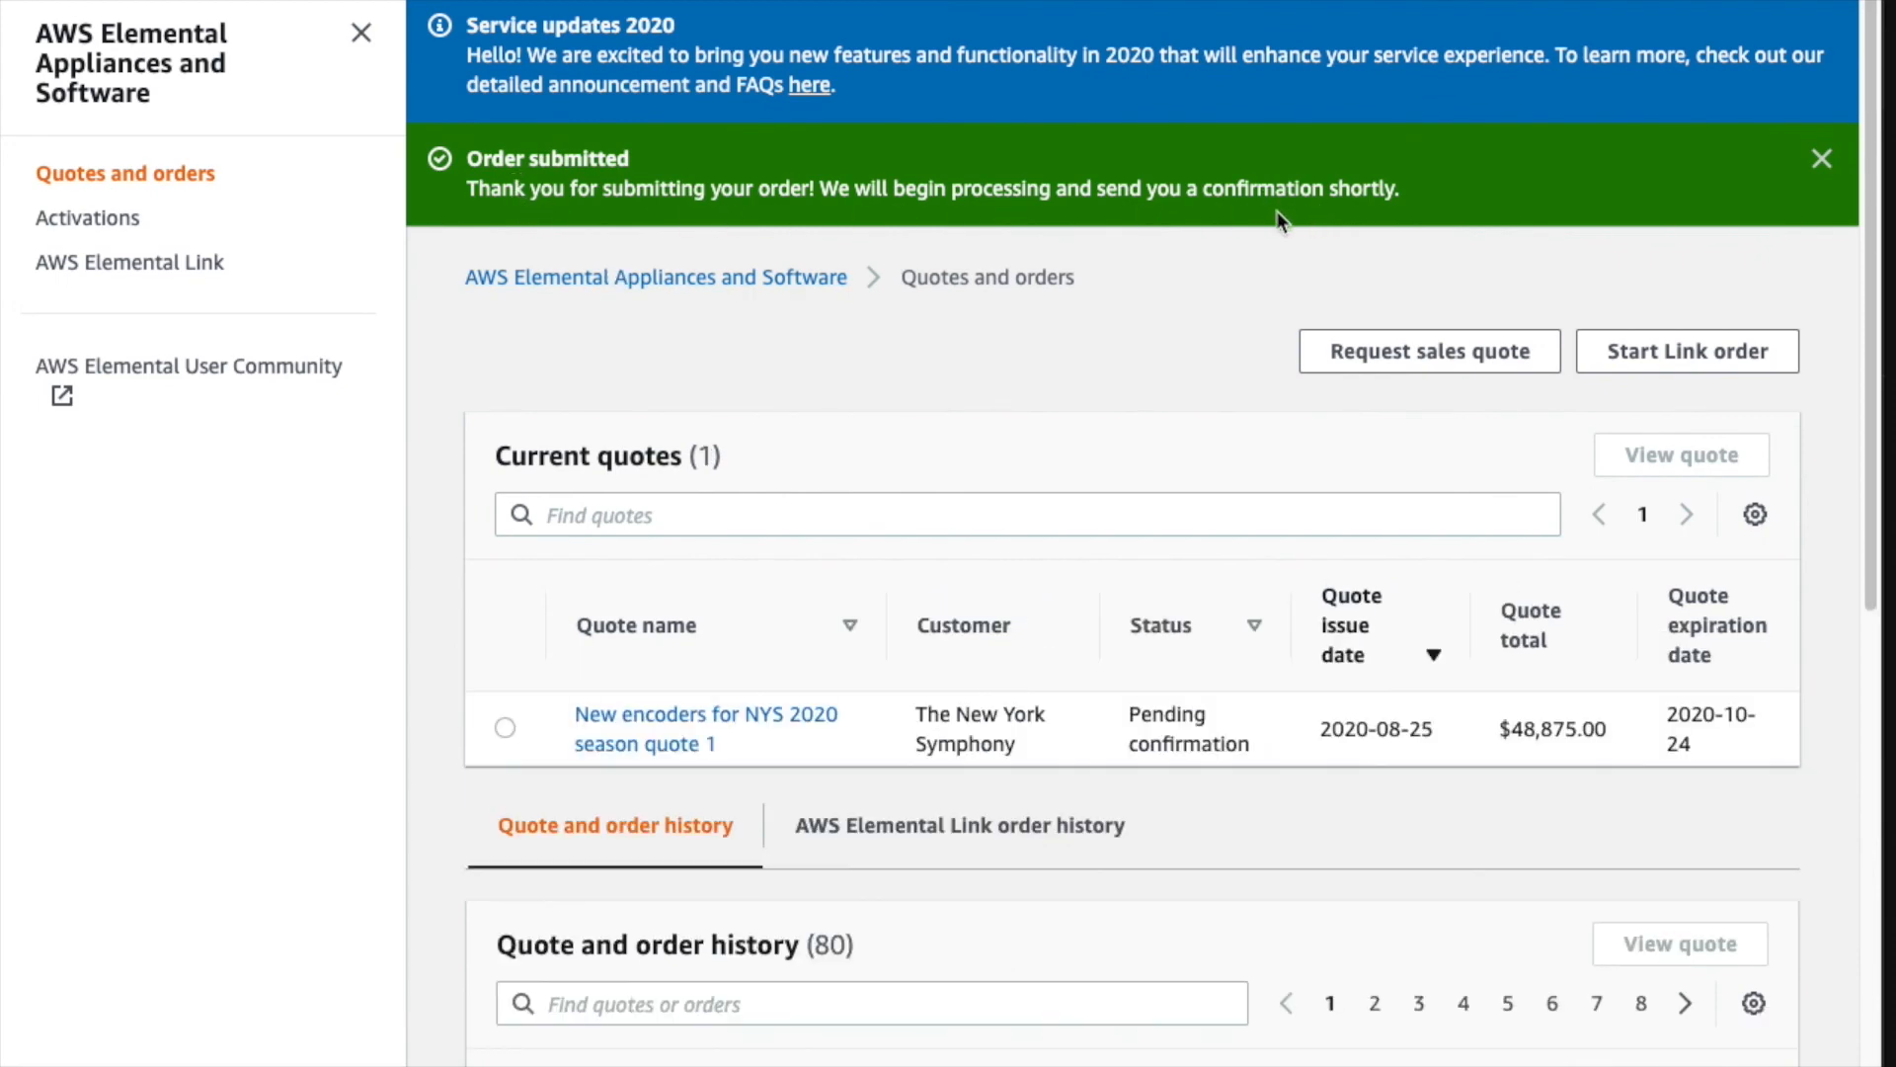
# - Open quote 2 ($45,057.00) from Quote and order history to confirm it reads Quote confirmed
pyautogui.scroll(-3, 991, 480)
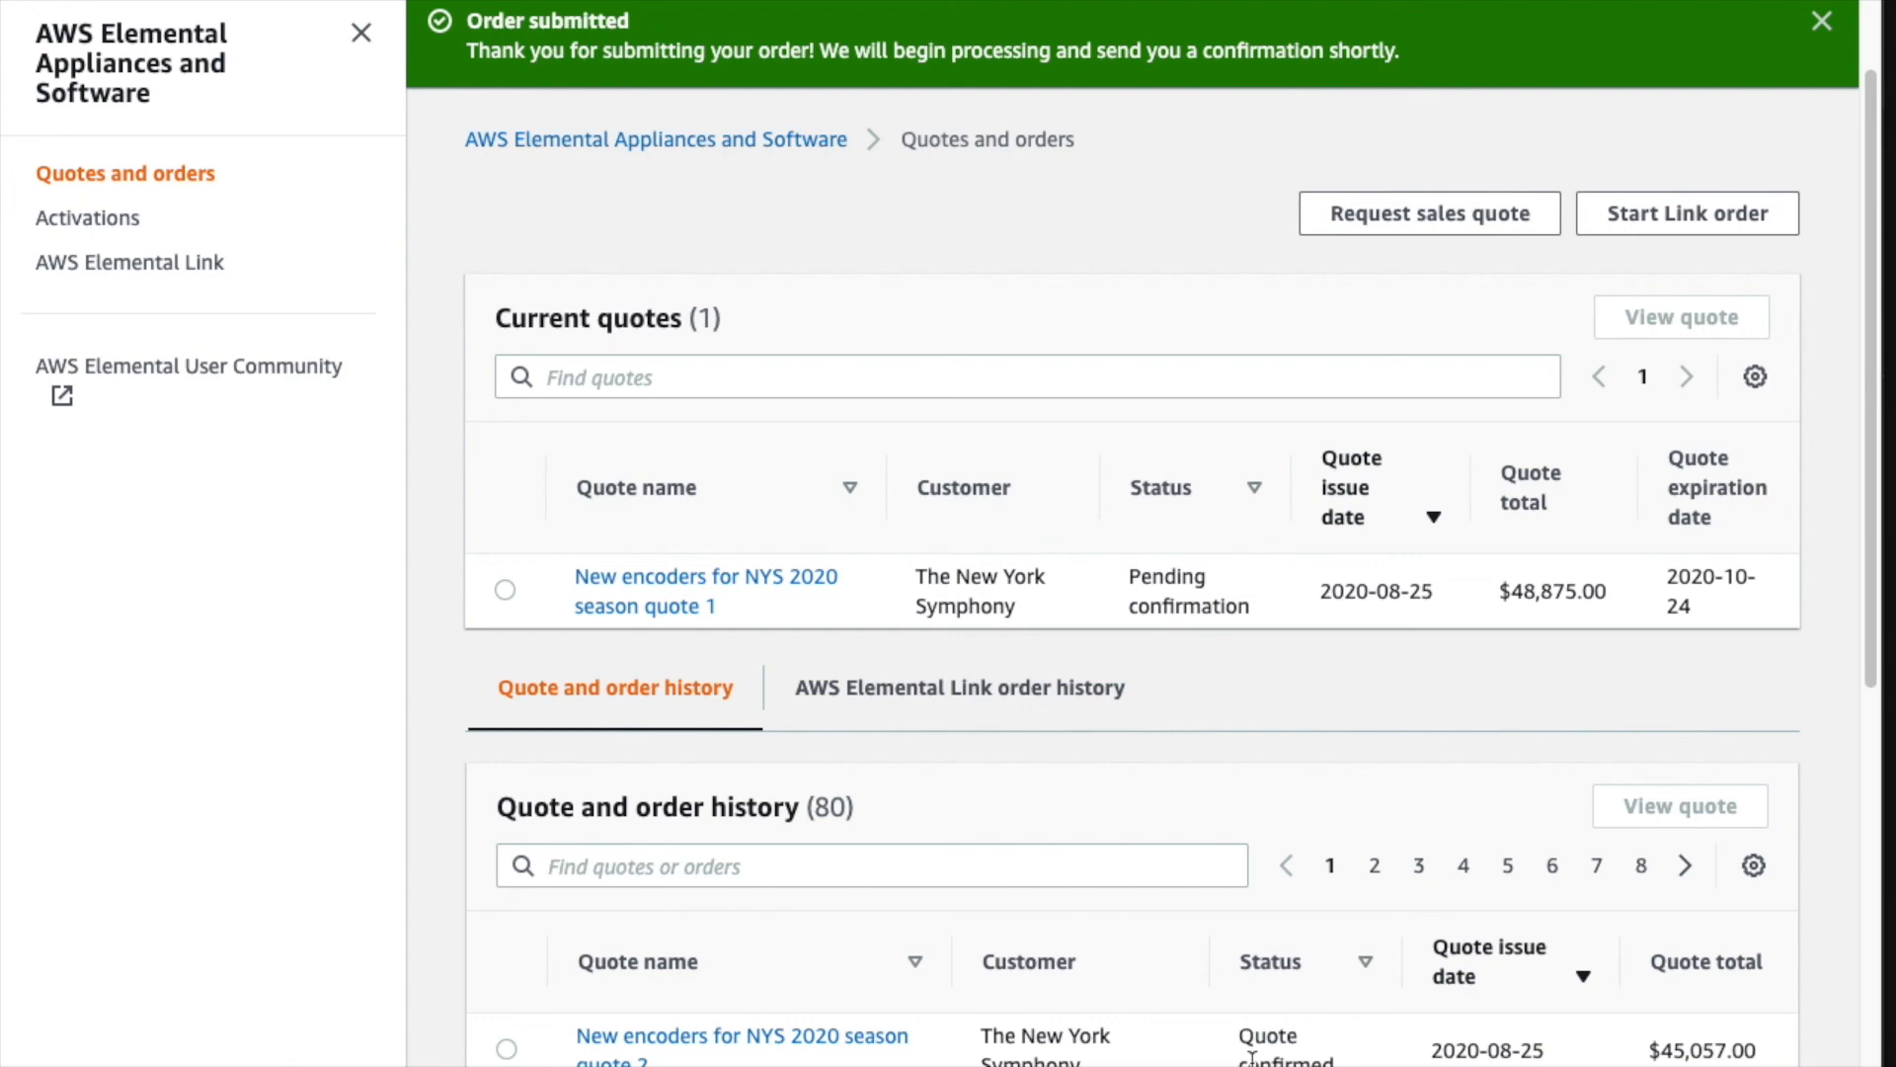
pyautogui.click(709, 1032)
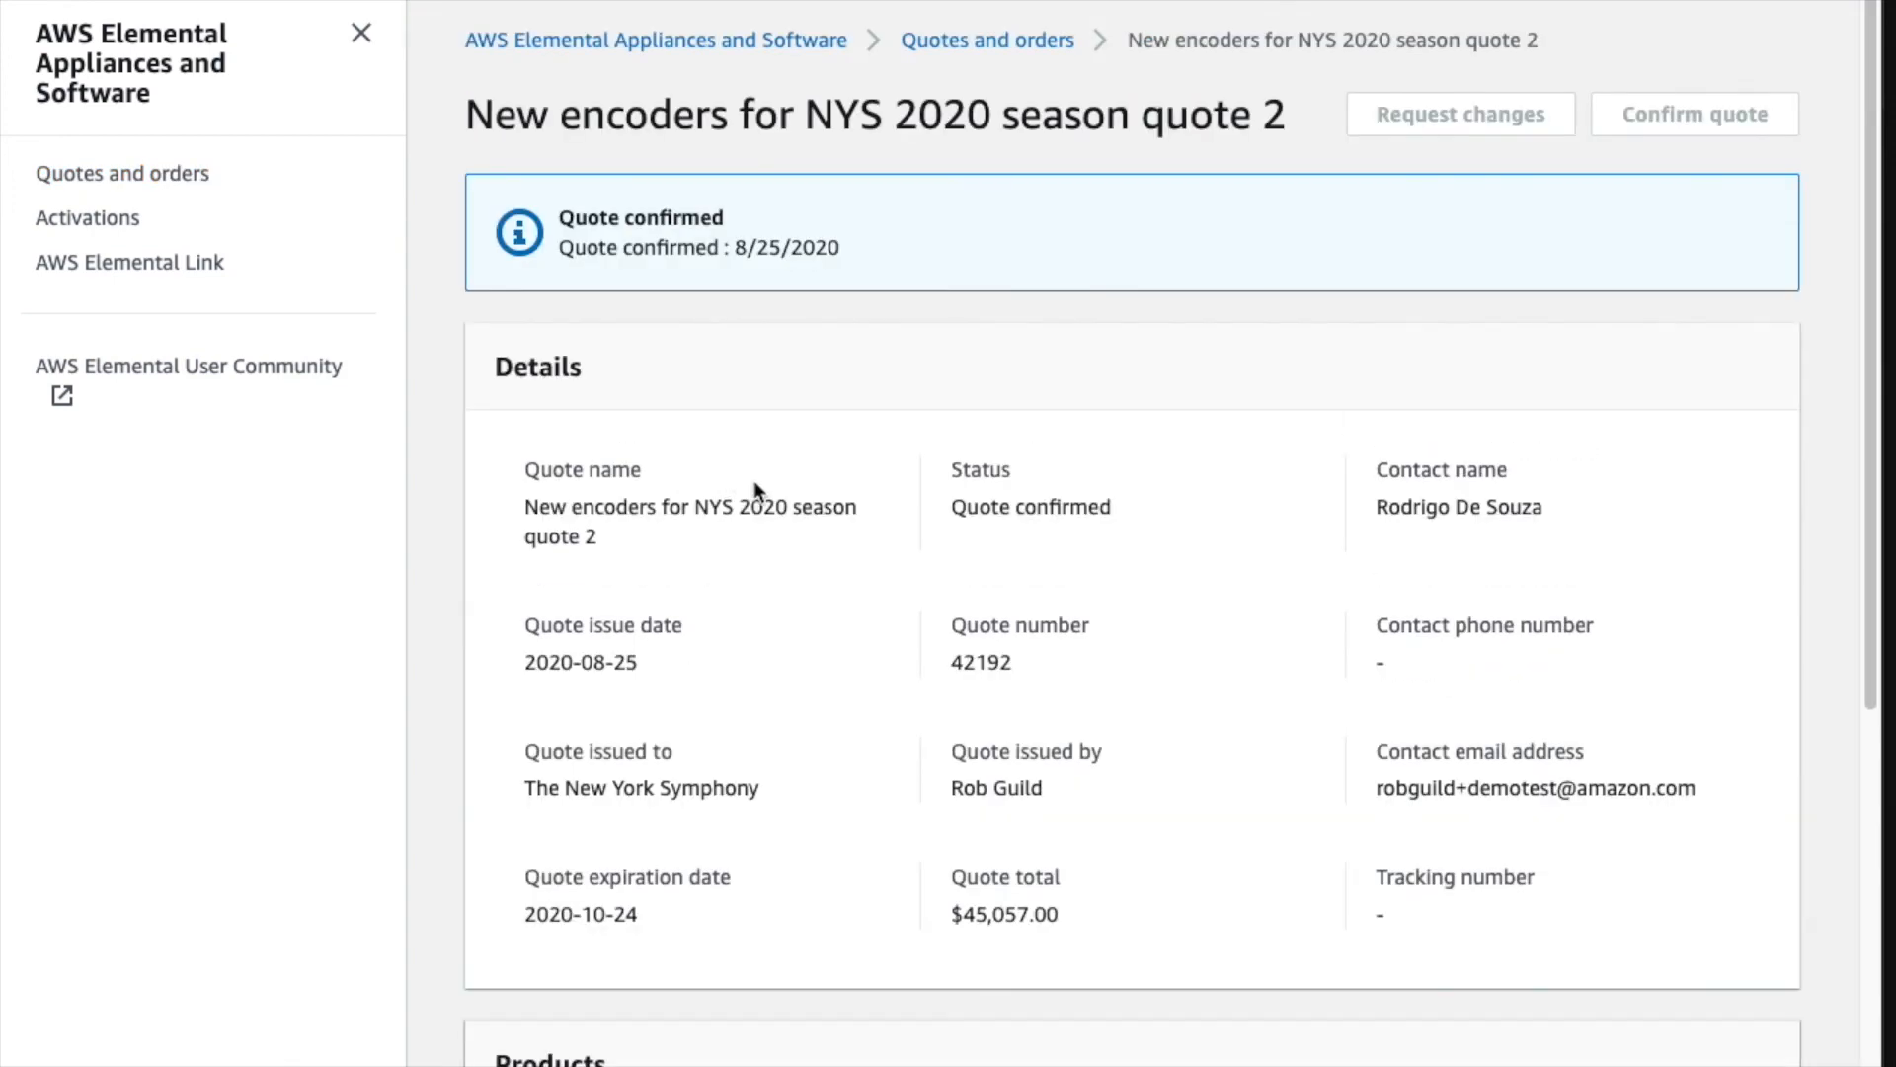